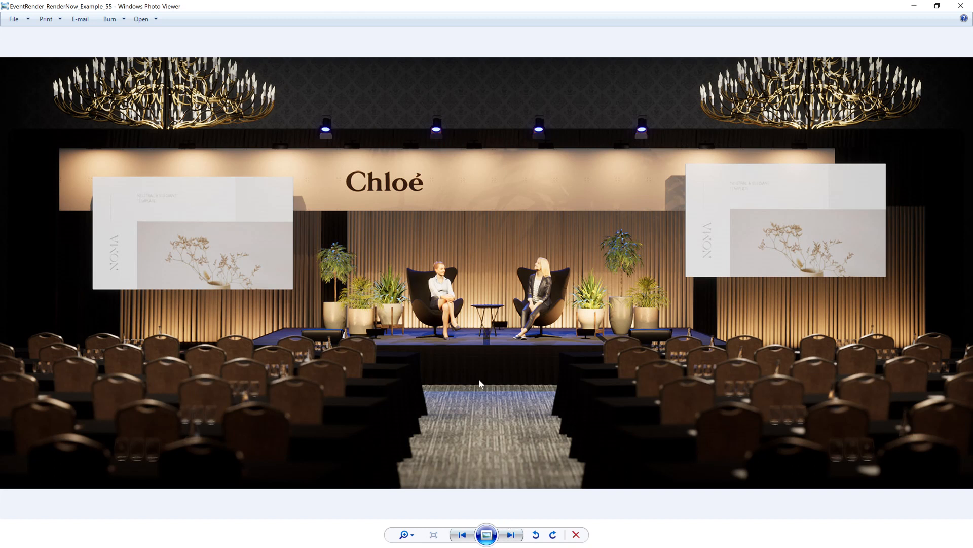
Browse the EventRender example renders from 55 through 76 for stage design ideas and close the photo viewer
left_click(511, 535)
left_click(511, 535)
left_click(511, 535)
left_click(512, 535)
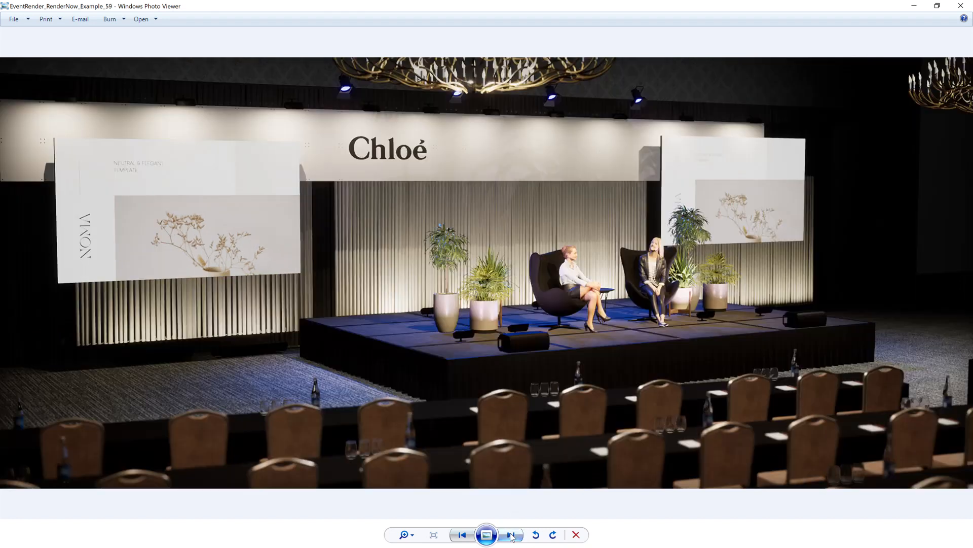
left_click(511, 535)
left_click(511, 535)
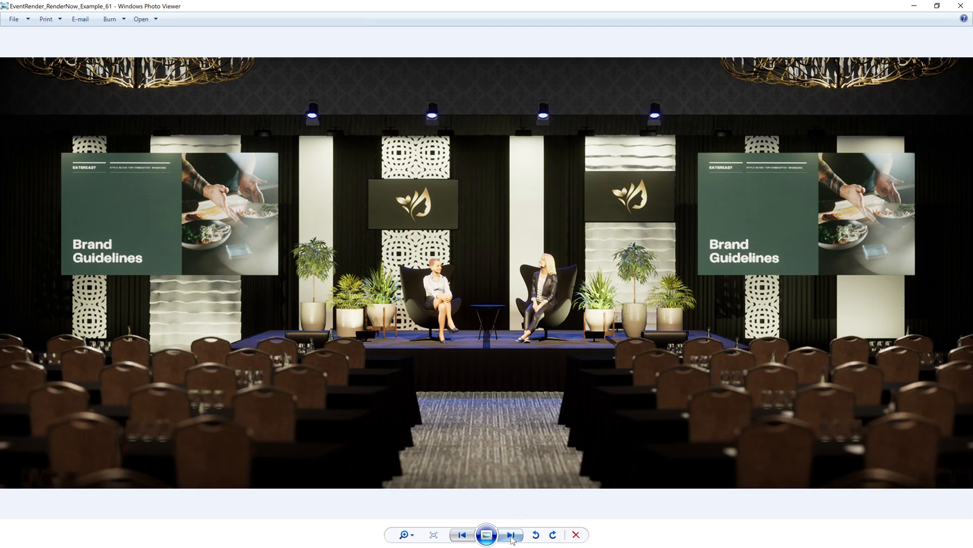
left_click(511, 536)
left_click(512, 536)
left_click(511, 536)
left_click(512, 535)
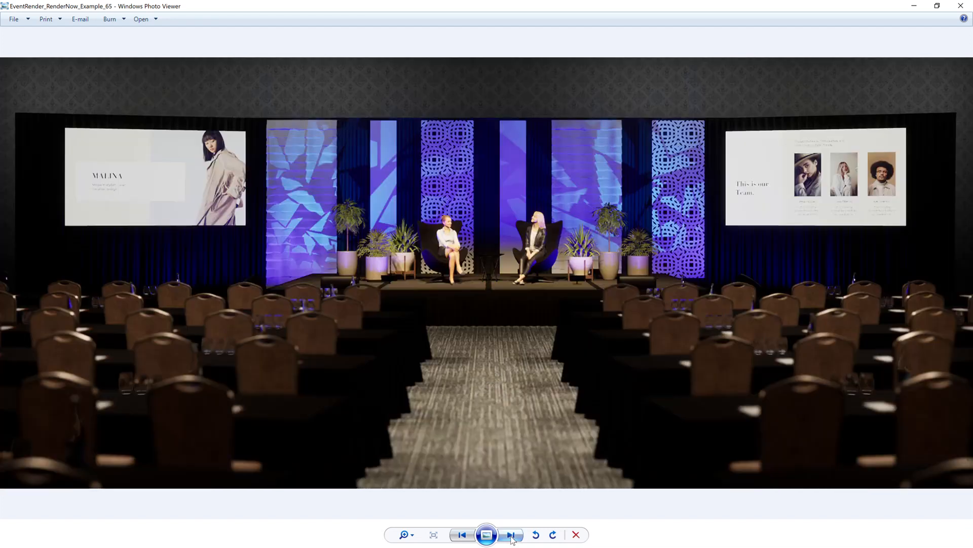
left_click(512, 535)
left_click(512, 536)
left_click(512, 535)
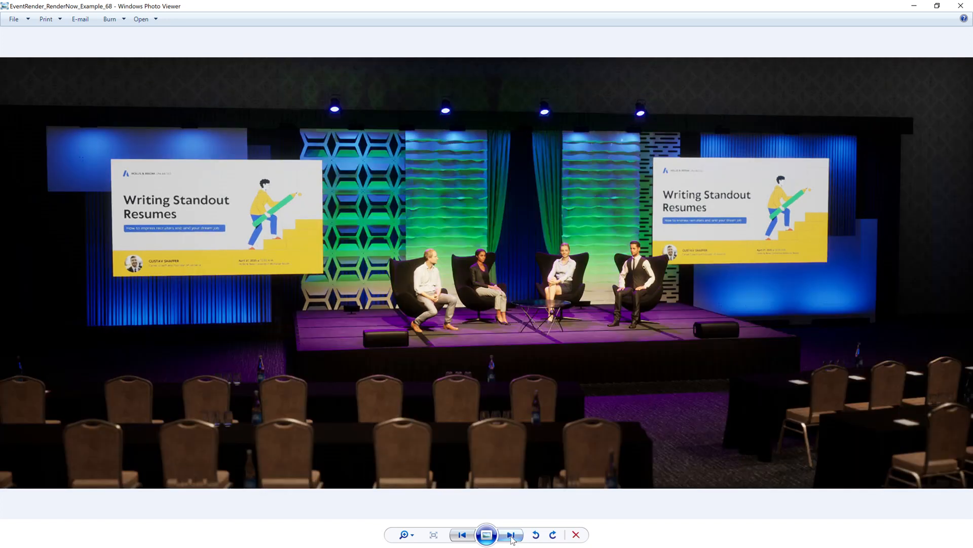
left_click(512, 535)
left_click(512, 536)
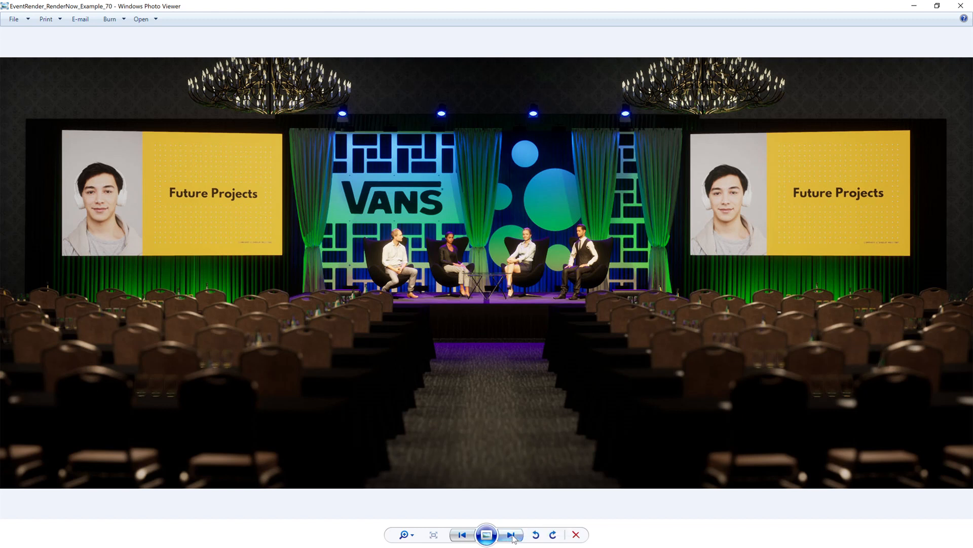
left_click(512, 536)
left_click(512, 536)
left_click(512, 536)
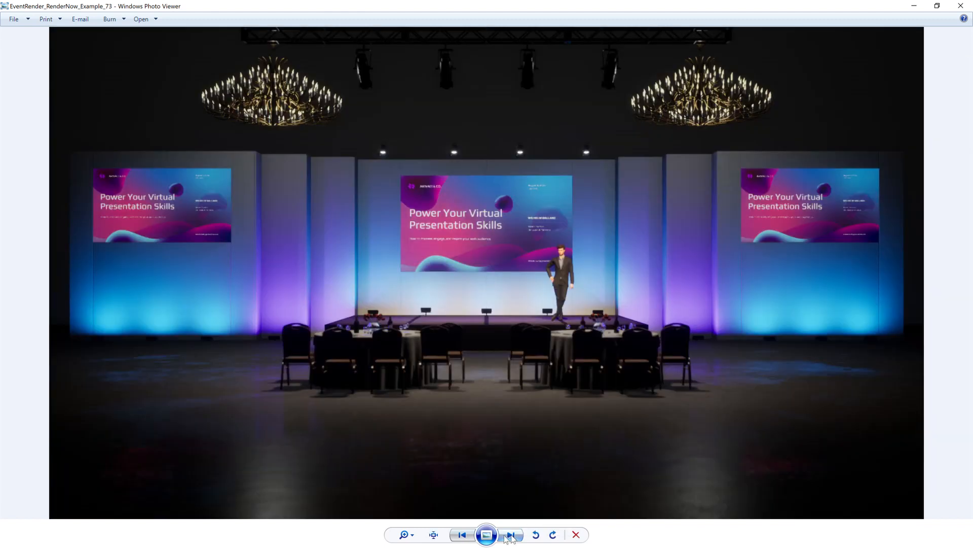
left_click(512, 536)
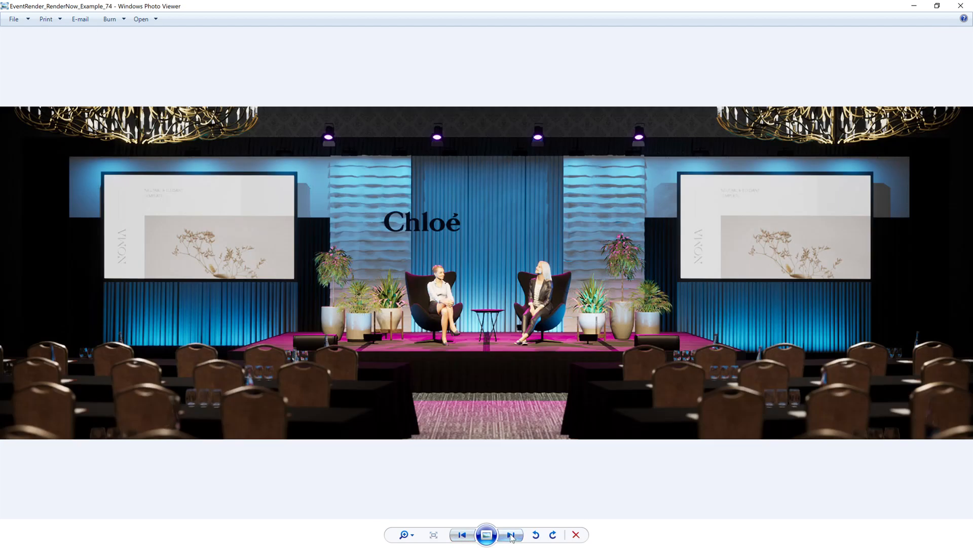
left_click(513, 536)
left_click(513, 537)
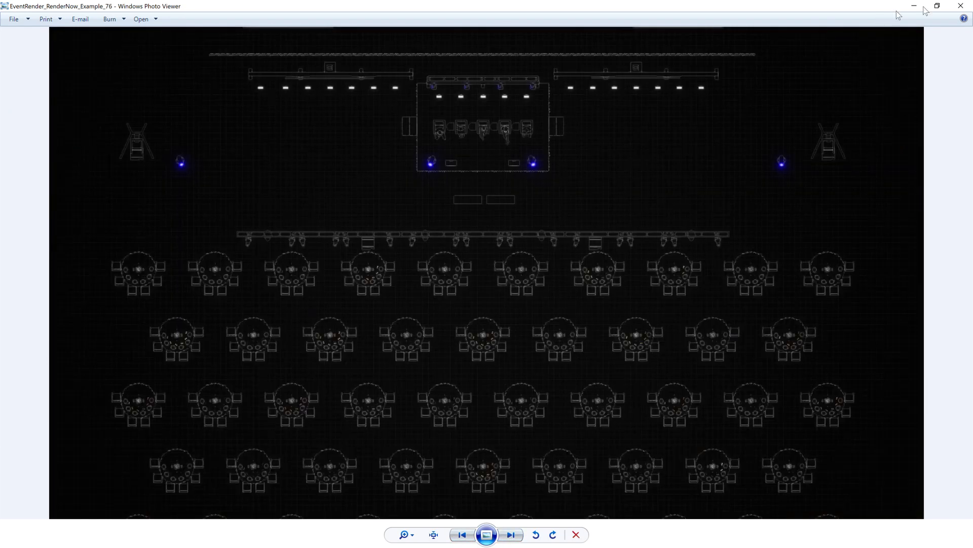
left_click(967, 5)
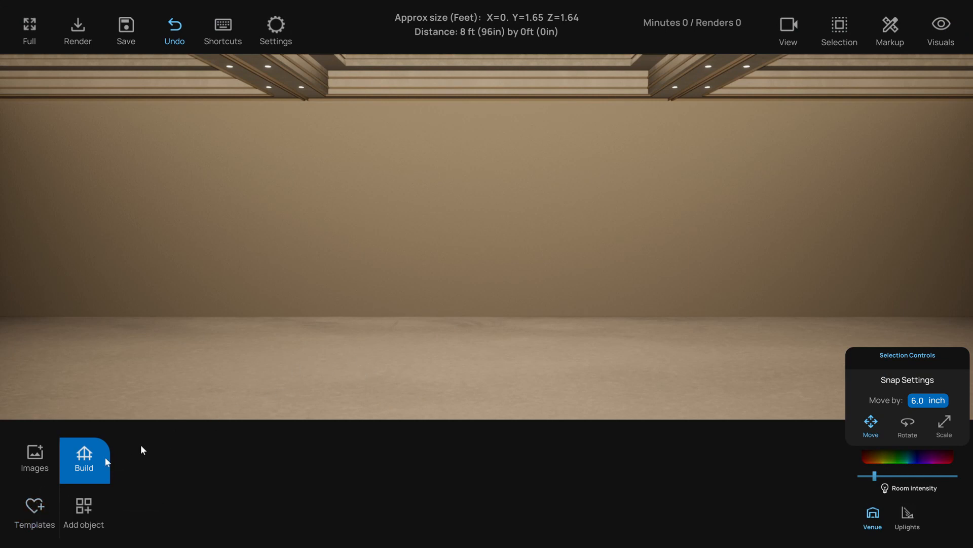
Try out the FUN stage template with the "Writing Standout Resumes" screens under dimmer room lighting and clear it from the room
left_click(41, 501)
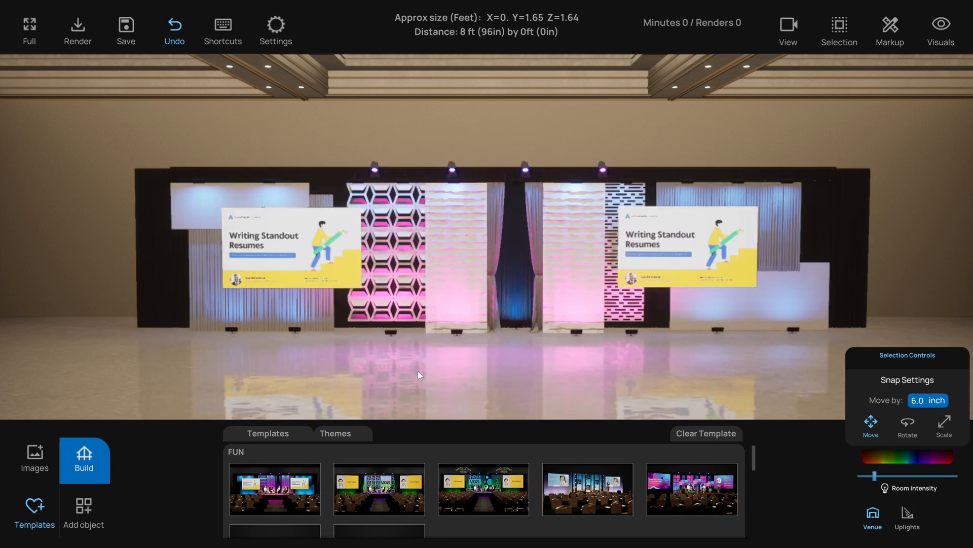
scroll(417, 321, "down", 1)
scroll(417, 321, "up", 2)
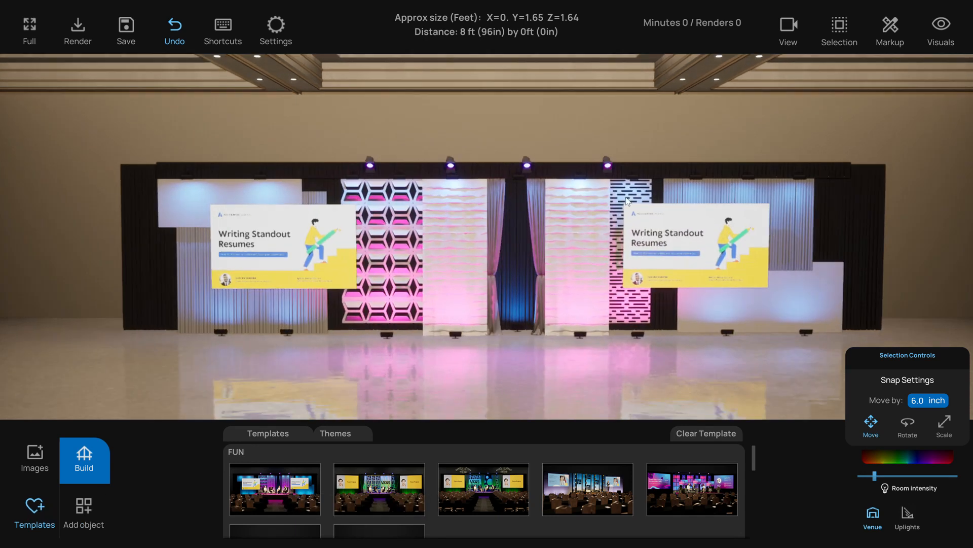
left_click_drag(875, 476, 861, 476)
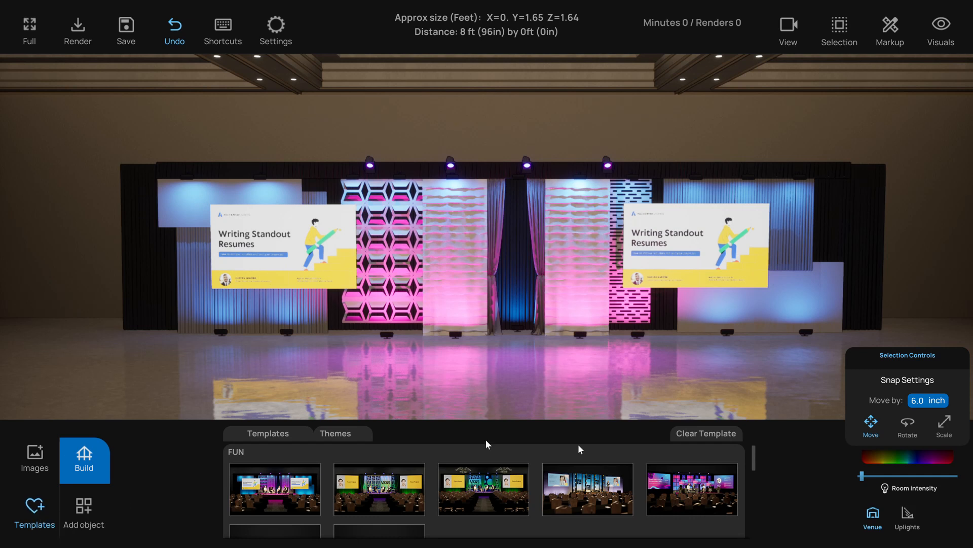
left_click(691, 433)
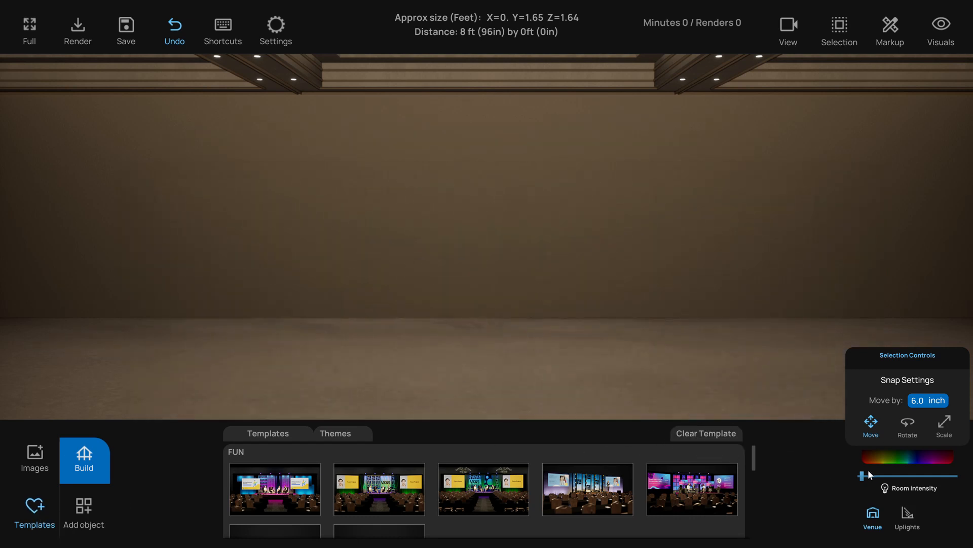
Brighten the empty room's light intensity slightly, leave nothing selected, and open the room building settings
left_click_drag(862, 476, 868, 475)
left_click(493, 330)
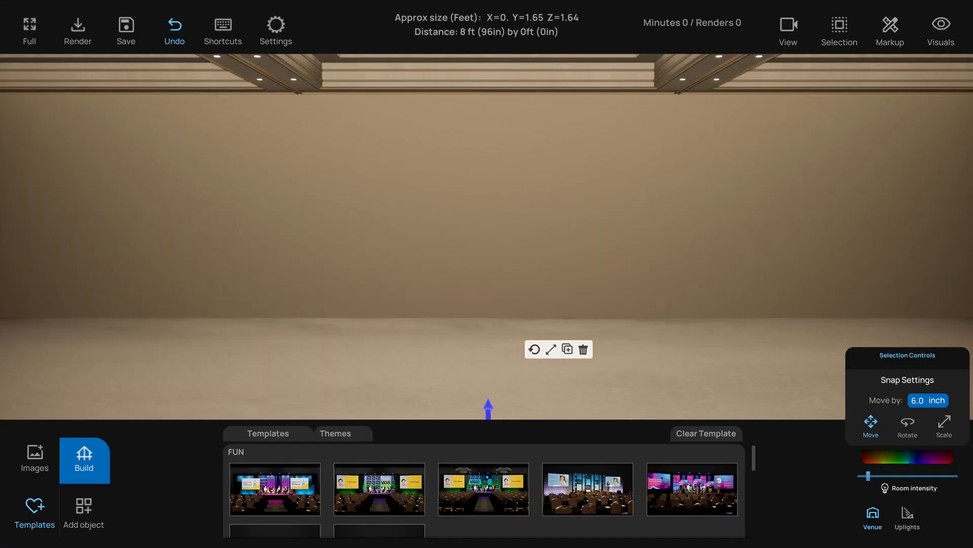
left_click(442, 370)
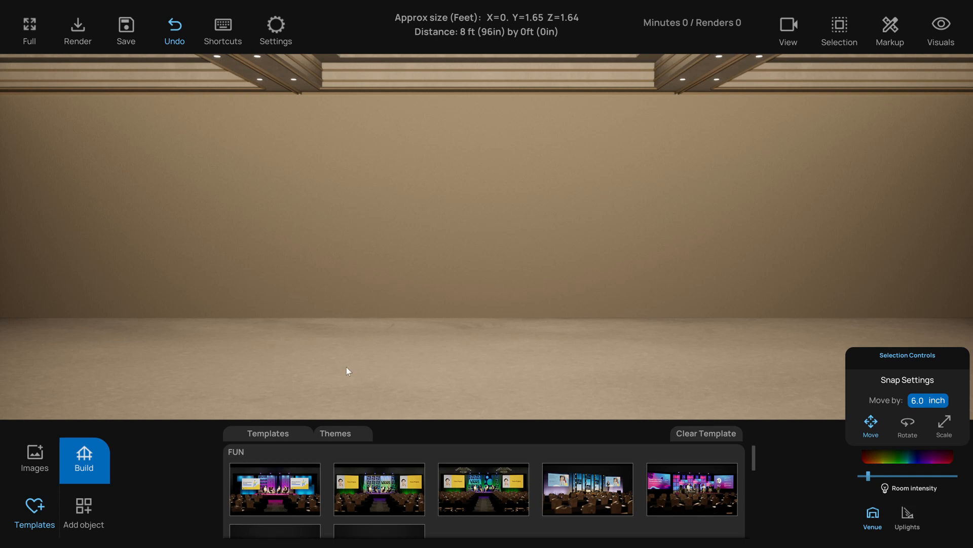
left_click(78, 456)
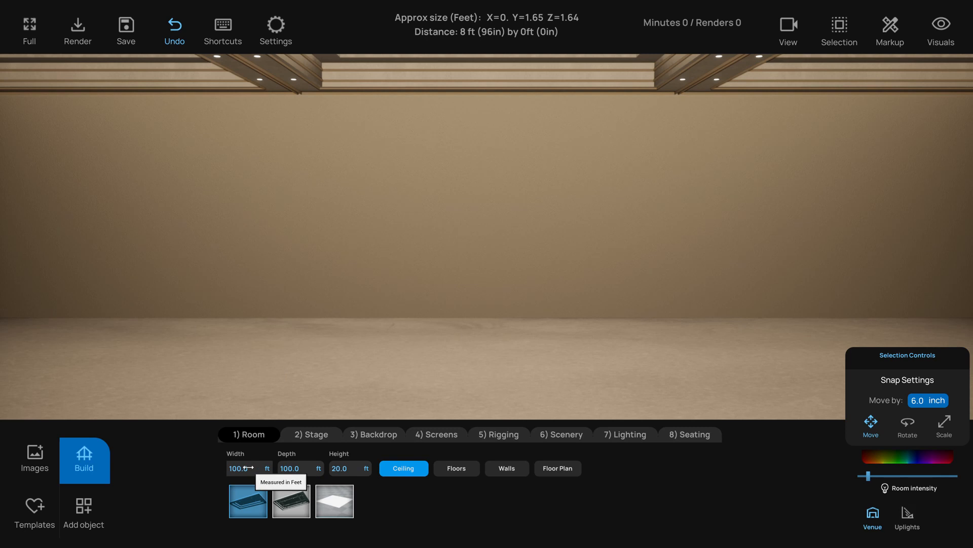
Switch to Notepad, review the three-point list on the order for building an event room, and minimize it
key("alt+Tab")
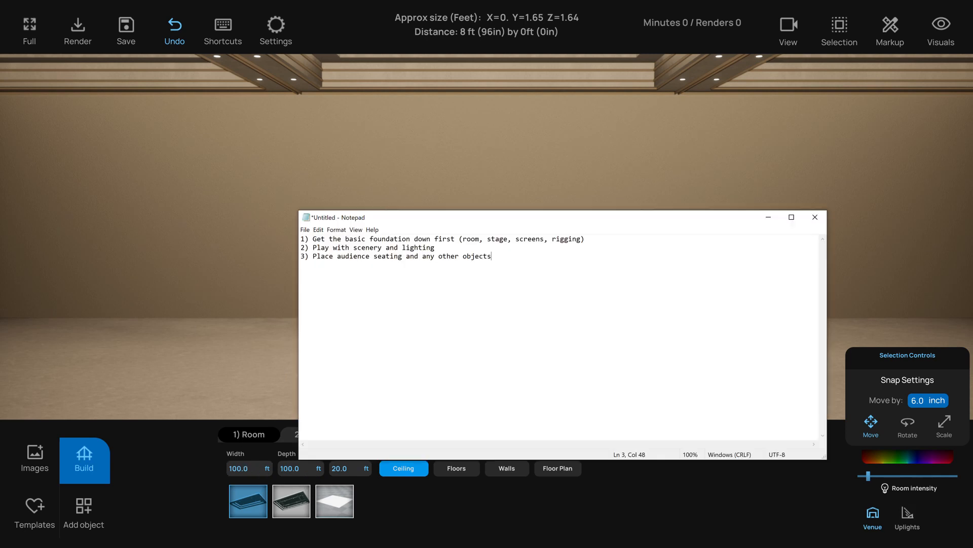
left_click_drag(491, 217, 436, 170)
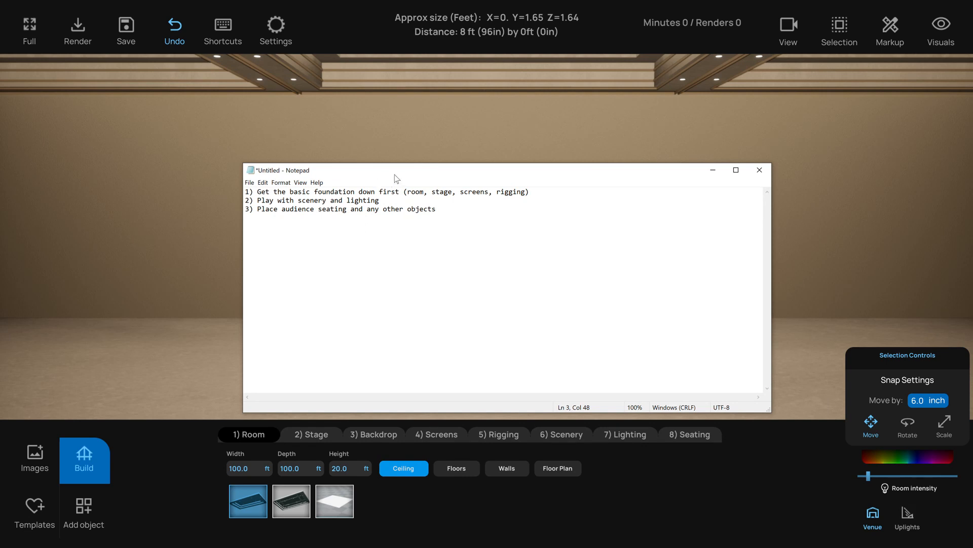
left_click_drag(395, 174, 401, 166)
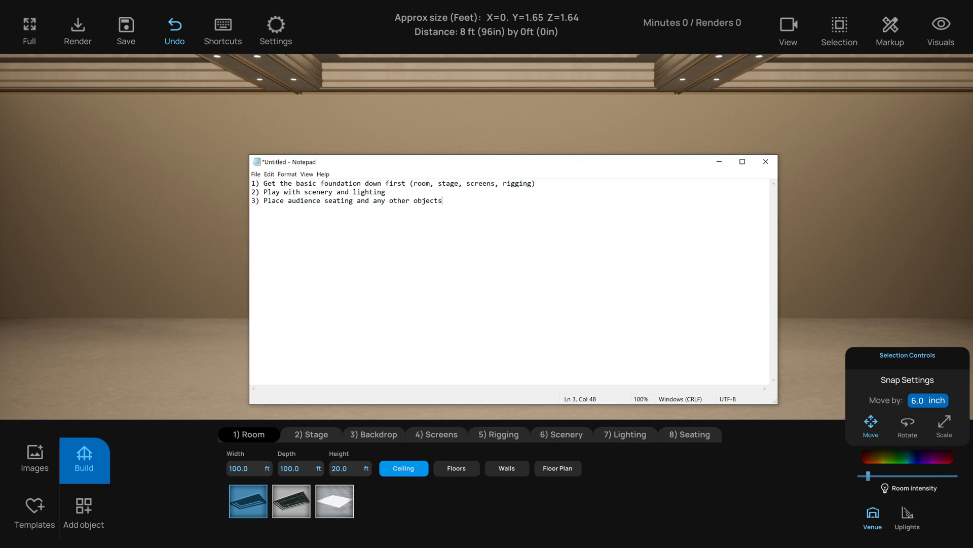
left_click_drag(375, 163, 369, 156)
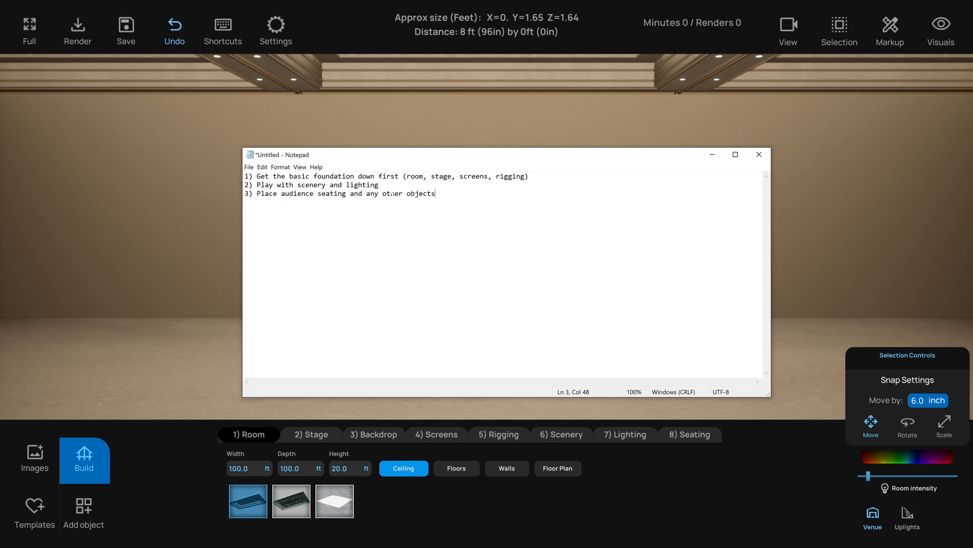
left_click_drag(403, 158, 396, 158)
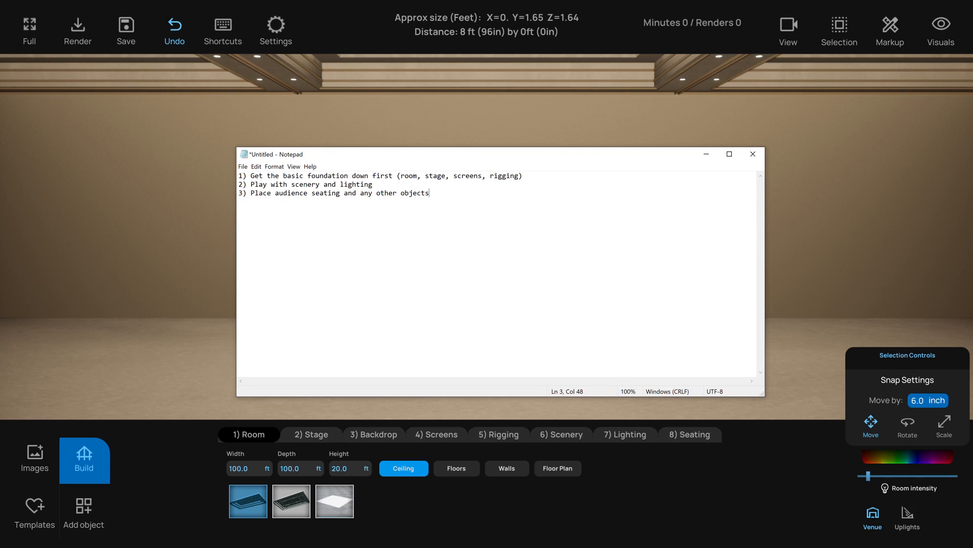
left_click_drag(419, 155, 418, 156)
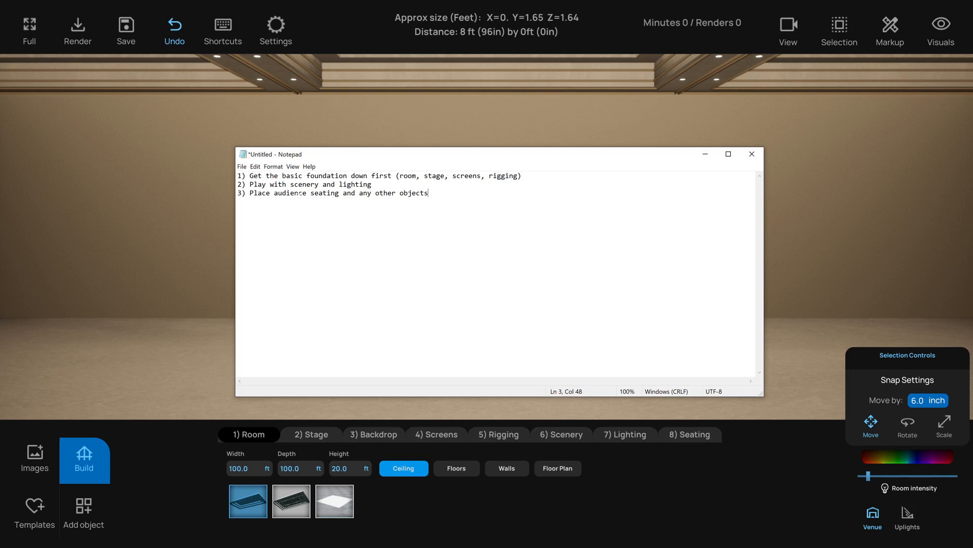
left_click(705, 153)
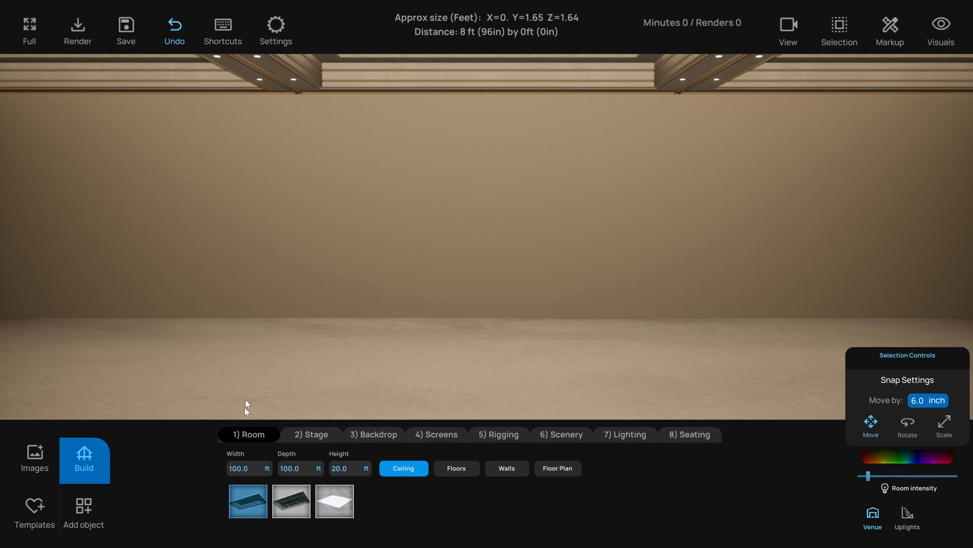
Set the room's width to 94 ft and its depth to 141 ft
left_click(242, 468)
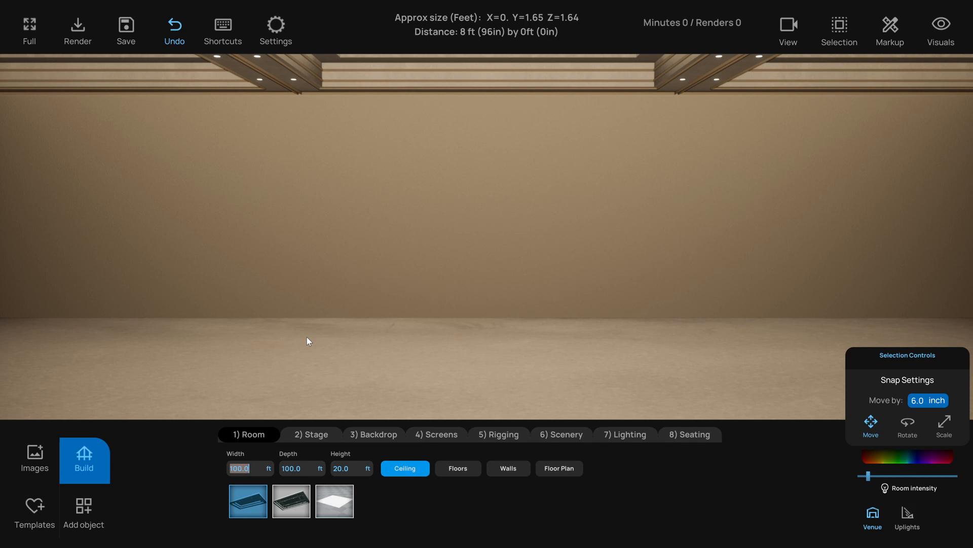
type("91")
key("Return")
type("94")
key("Return")
key("Tab")
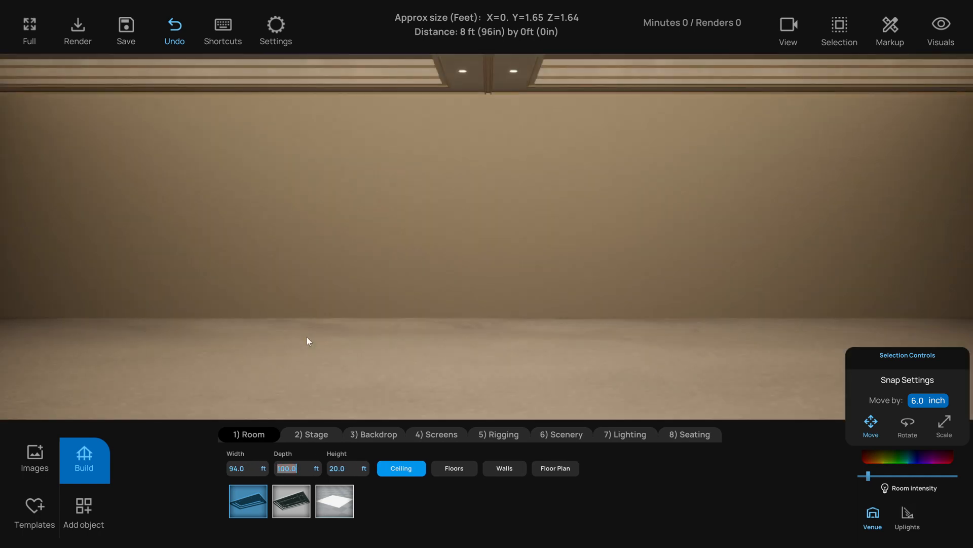
type("141")
key("Return")
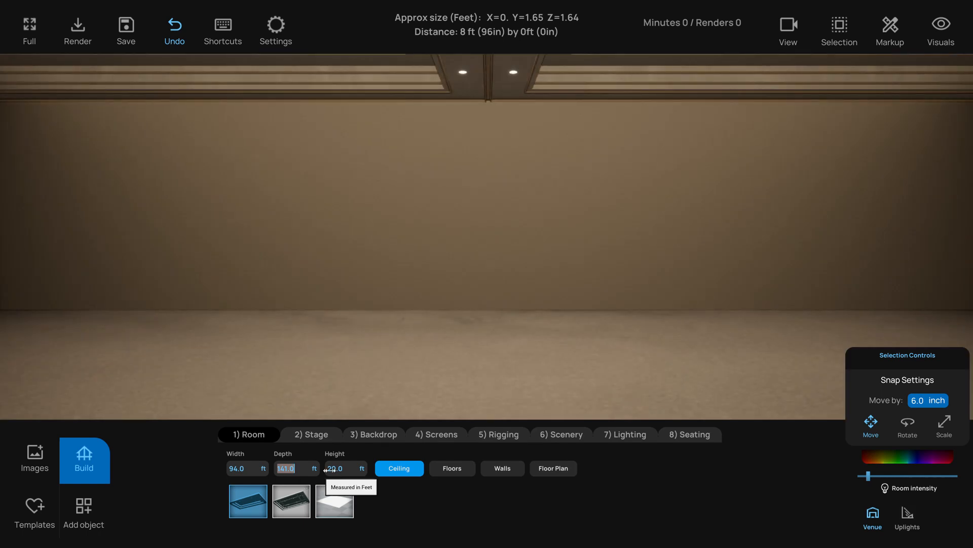
Set the room's height to 22 ft
scroll(391, 333, "down", 1)
scroll(391, 333, "down", 3)
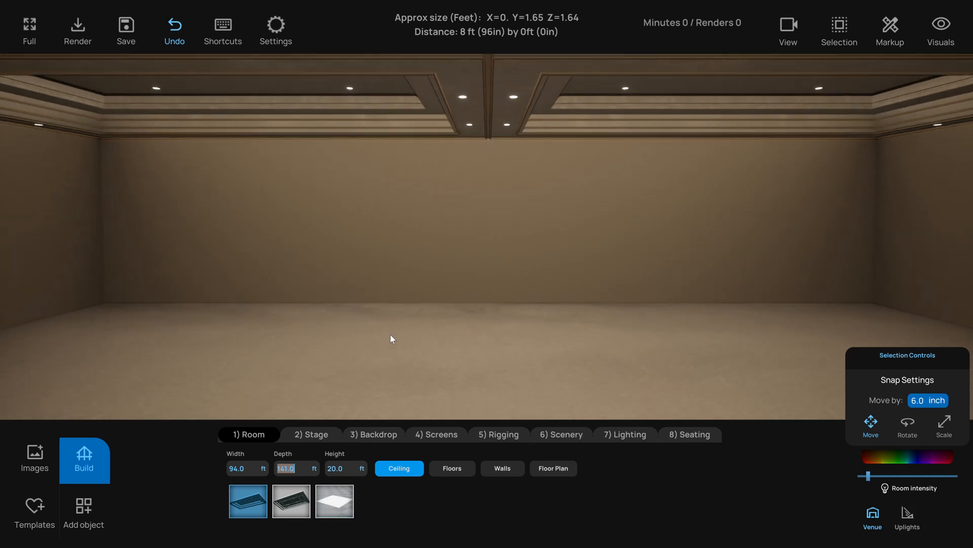
left_click(338, 469)
type("22")
key("Return")
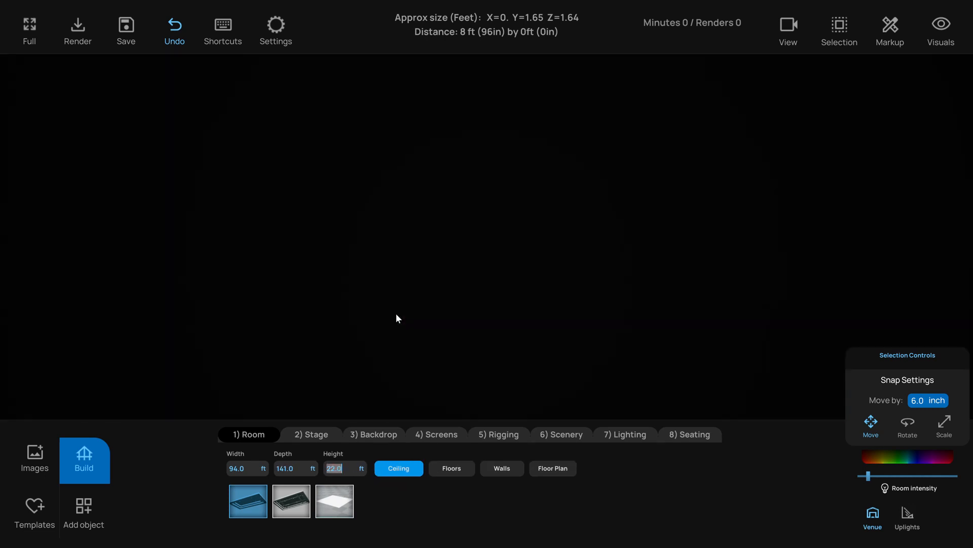
left_click(337, 336)
scroll(337, 336, "down", 2)
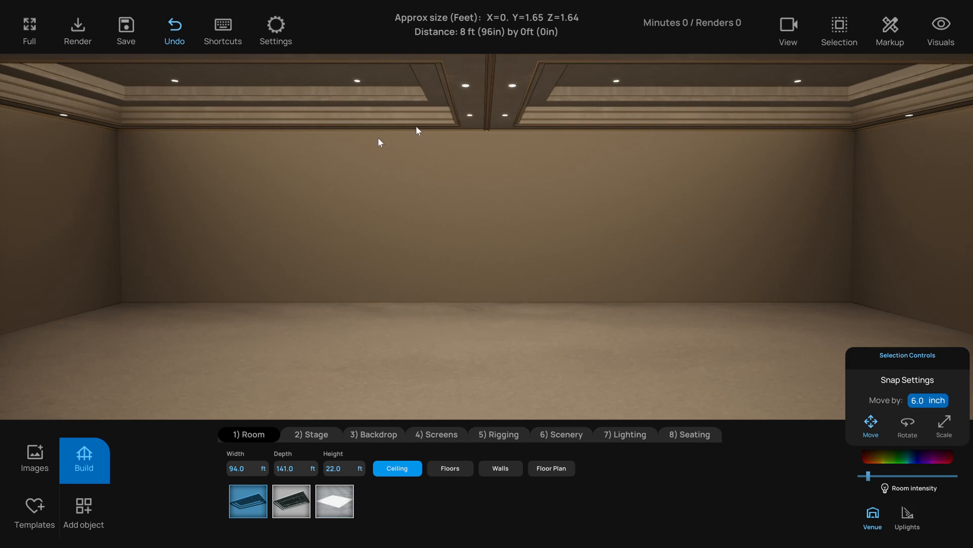
Examine the resized room's walls, floor and ceiling from different angles and distances
right_click_drag(327, 218, 332, 219)
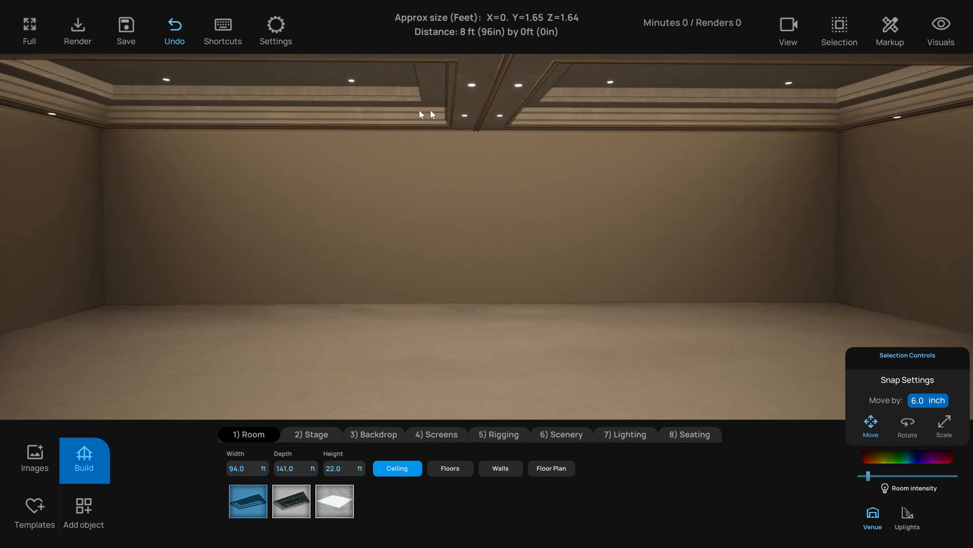
right_click_drag(364, 278, 336, 279)
right_click_drag(385, 355, 403, 350)
right_click_drag(464, 299, 459, 298)
right_click_drag(391, 361, 469, 352)
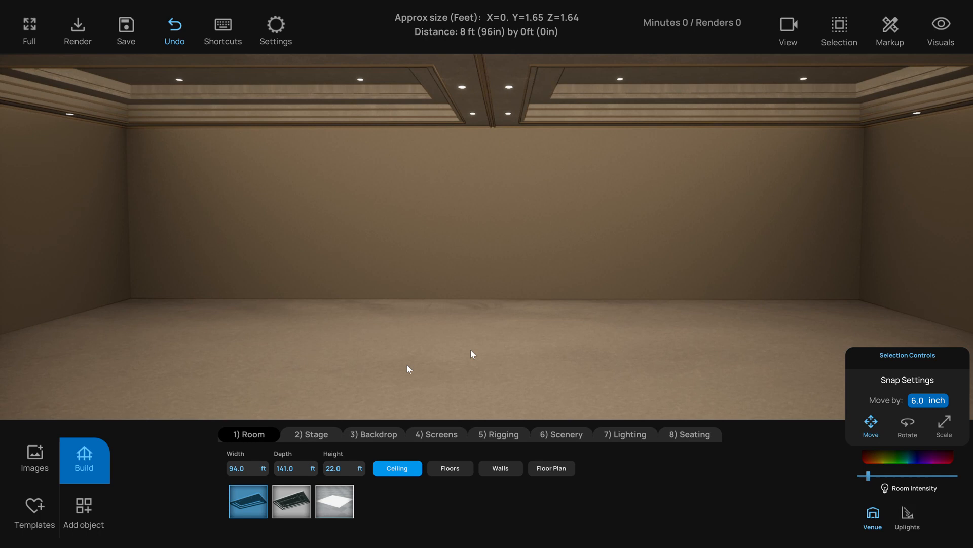
right_click_drag(504, 321, 549, 300)
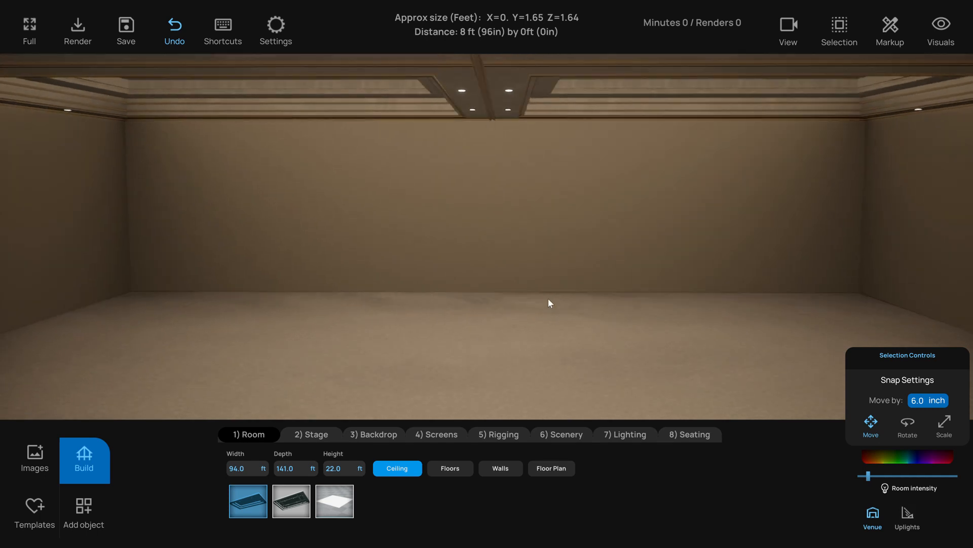
scroll(546, 301, "up", 4)
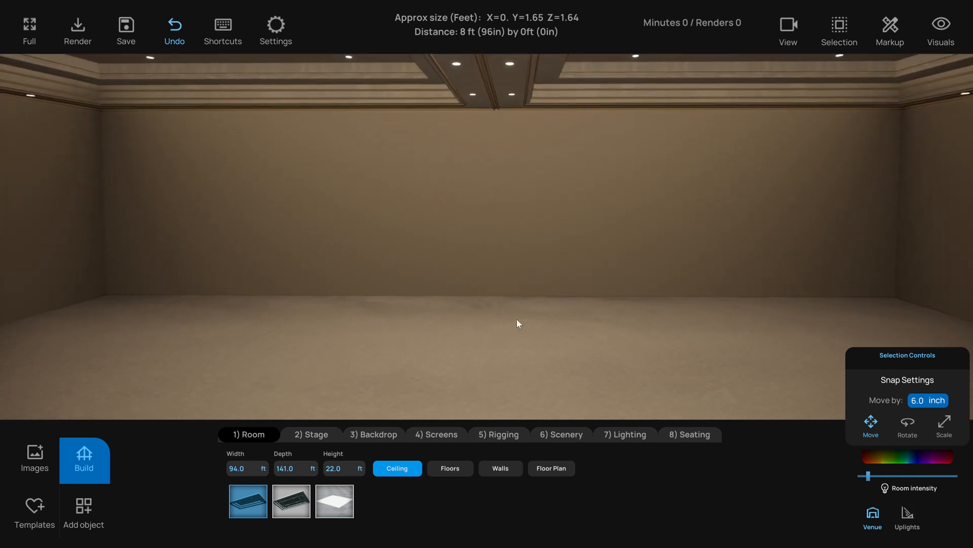
right_click_drag(518, 318, 509, 321)
scroll(472, 356, "up", 4)
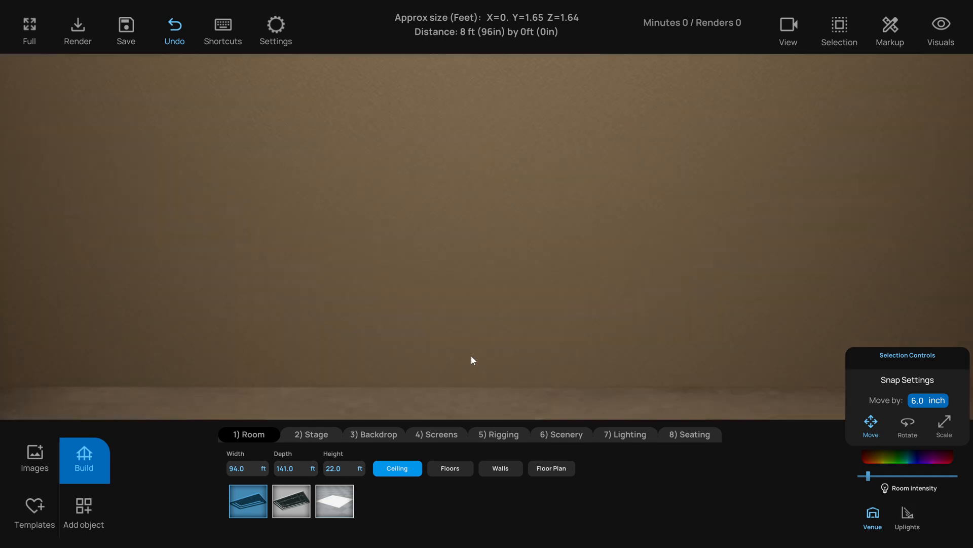
scroll(472, 356, "down", 4)
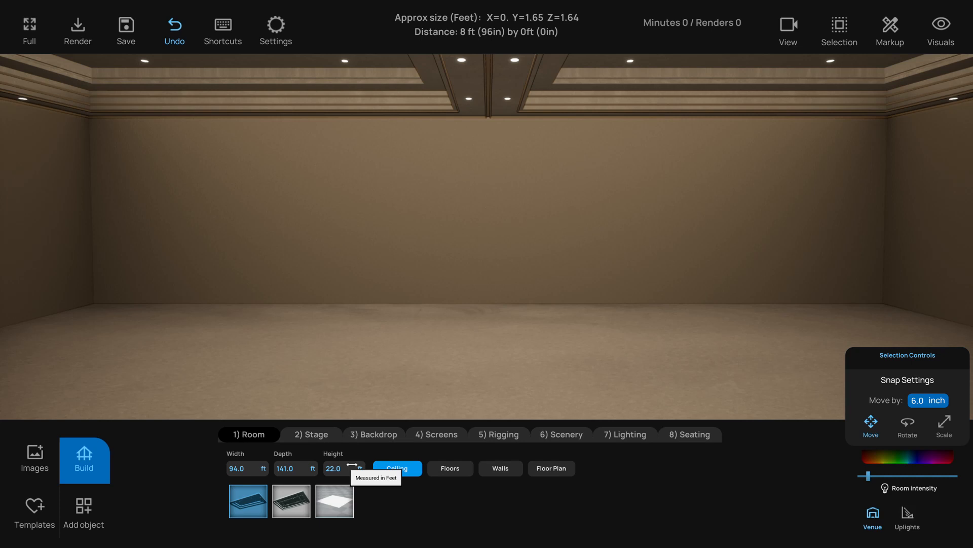
Apply the wavy brown patterned finish, the fifth swatch, to the floor and review the wall and floor plan options
left_click(450, 468)
left_click(418, 498)
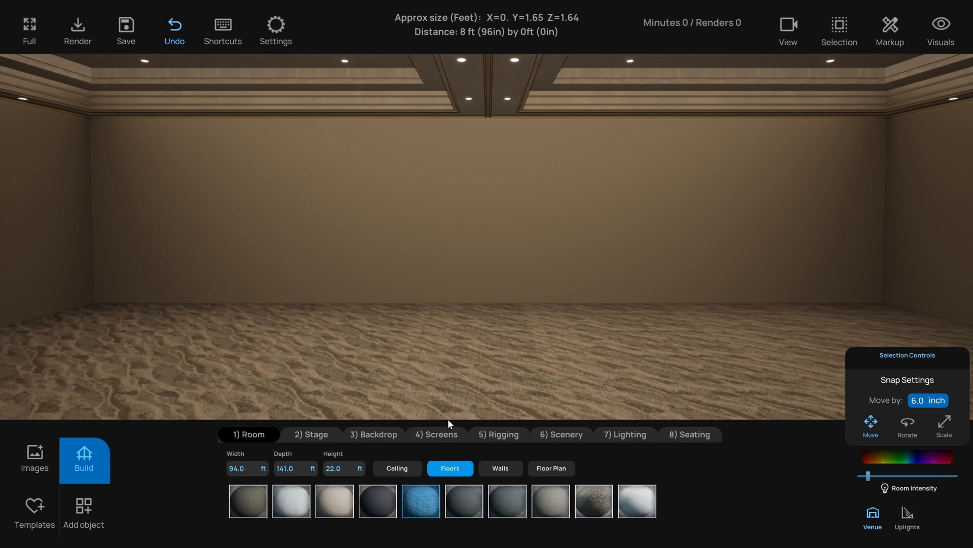
left_click(502, 467)
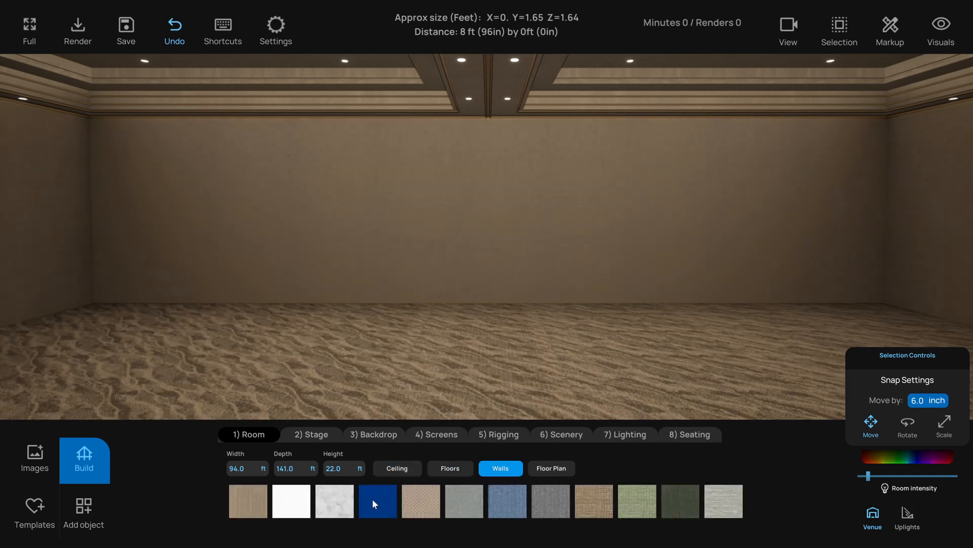
left_click(545, 468)
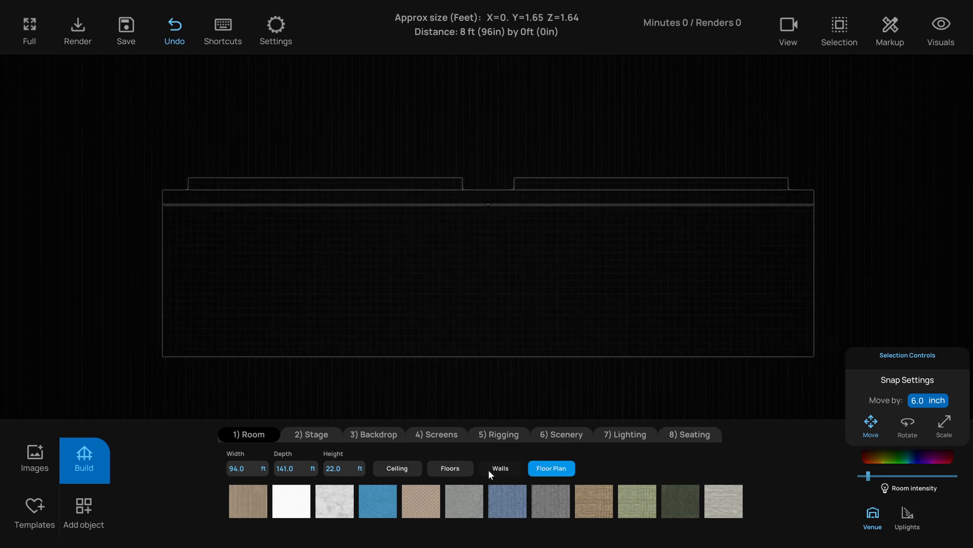
left_click(465, 331)
scroll(464, 330, "down", 5)
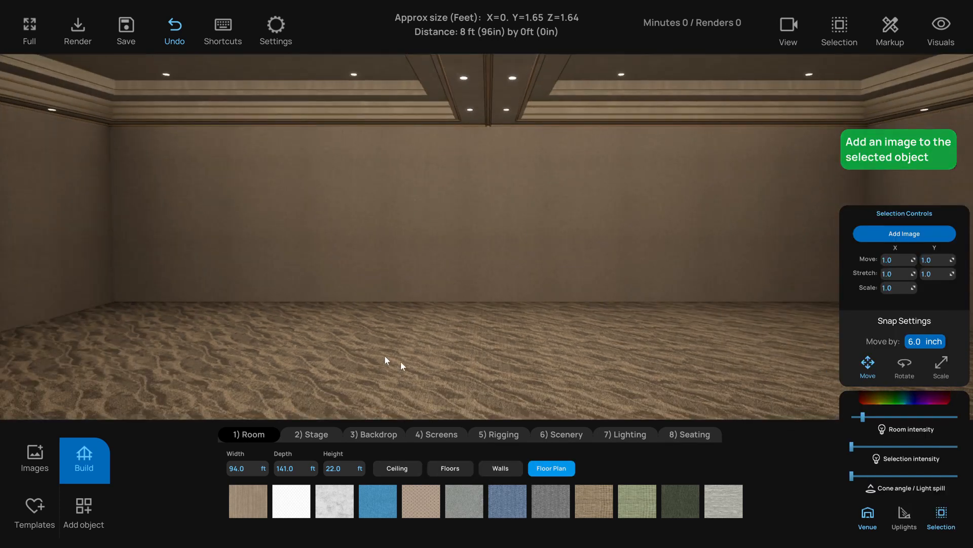
Add a riser stage 30 ft wide, keeping the 16 ft depth and 2 ft height
left_click(308, 426)
left_click(237, 468)
type("30")
key("Return")
key("Tab")
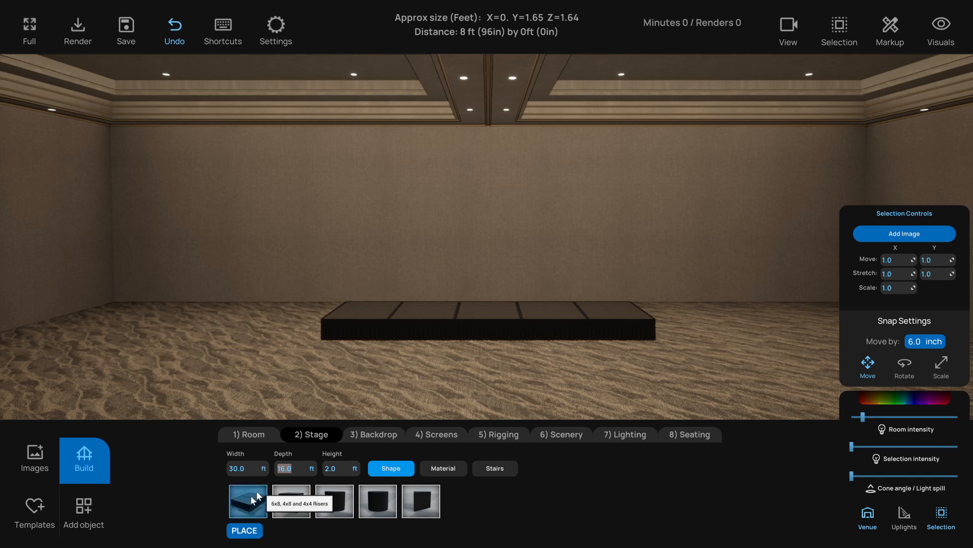
Finish the stage in Black Carpet and add the low black steps at both of its ends
left_click(428, 468)
left_click(339, 507)
left_click(253, 500)
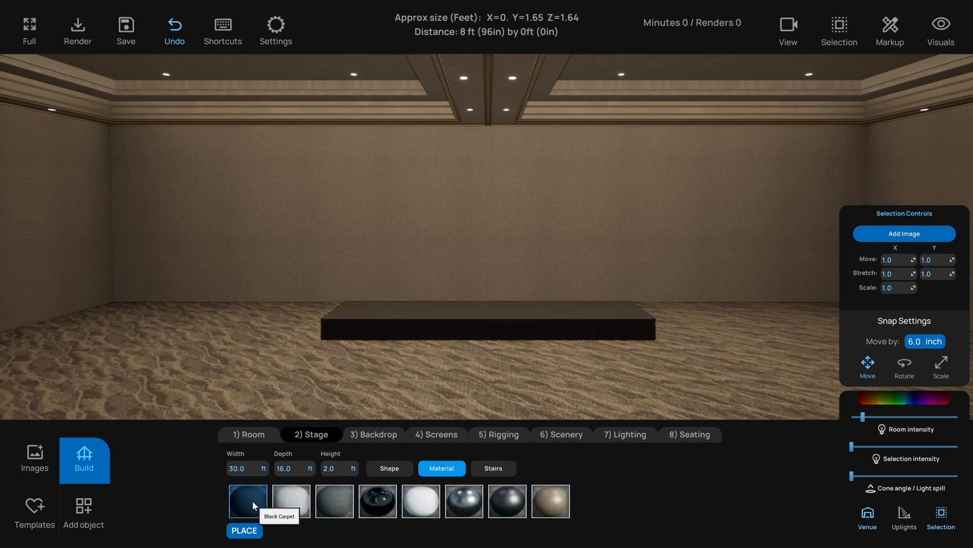
left_click(492, 467)
left_click(292, 500)
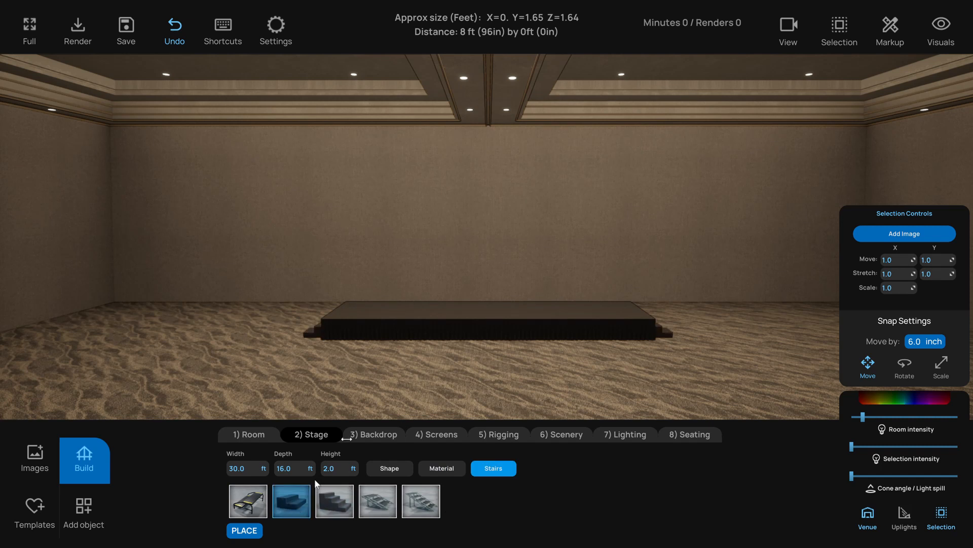
Add a screen of the fourth type above the stage and give it the 20 x 11.25 standard size
left_click(381, 435)
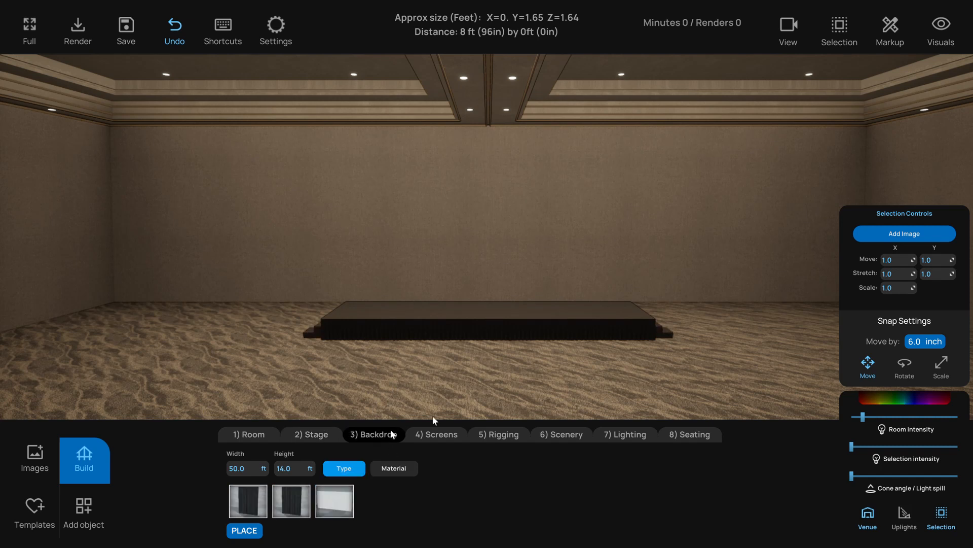
left_click(440, 434)
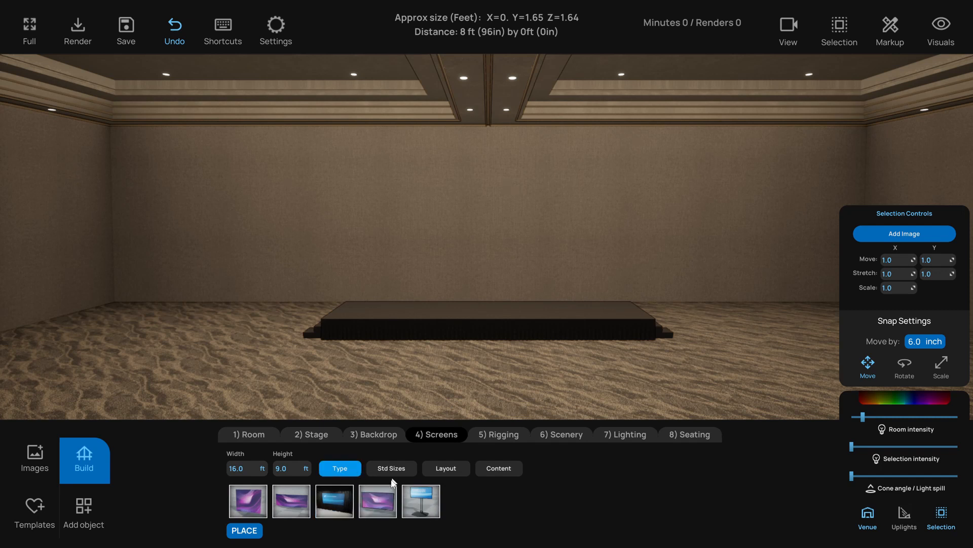
left_click(379, 495)
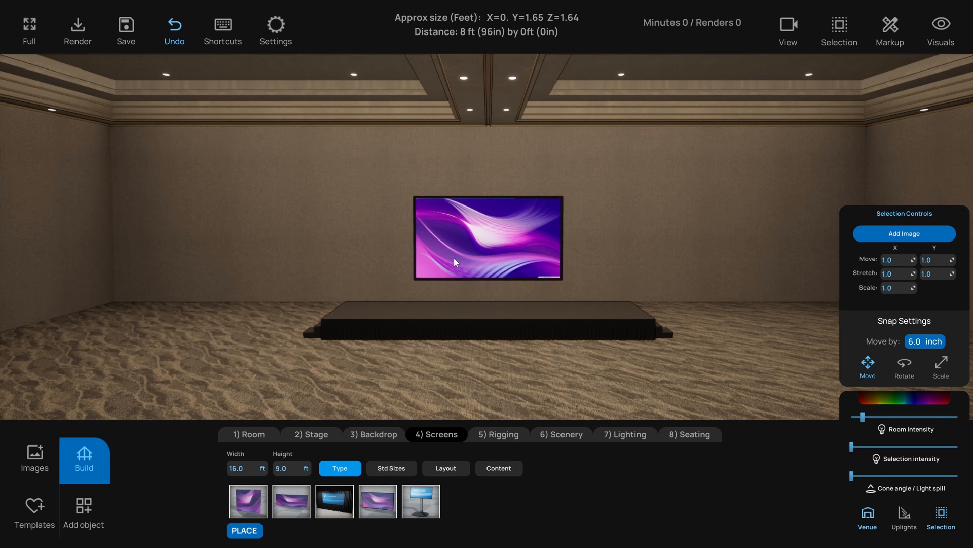
scroll(461, 261, "up", 2)
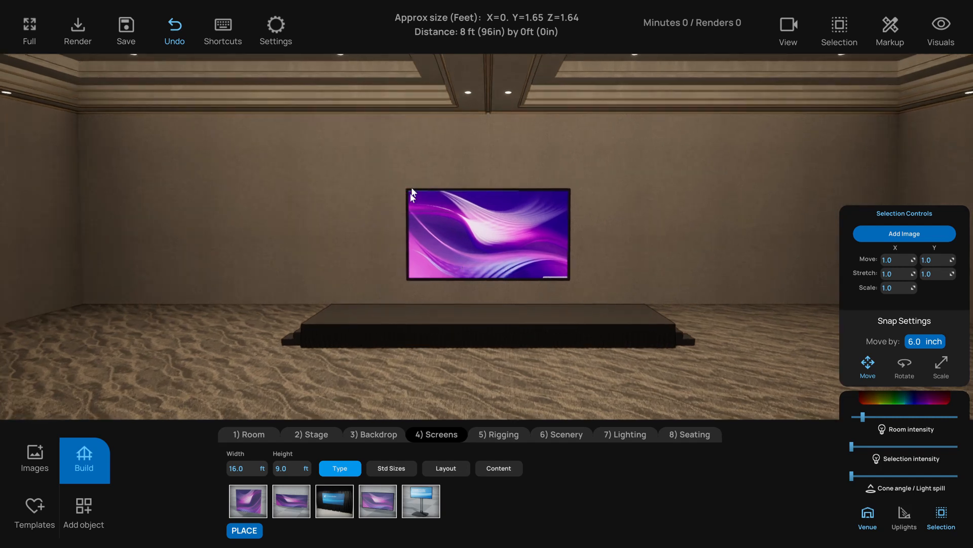
left_click(390, 467)
left_click(464, 503)
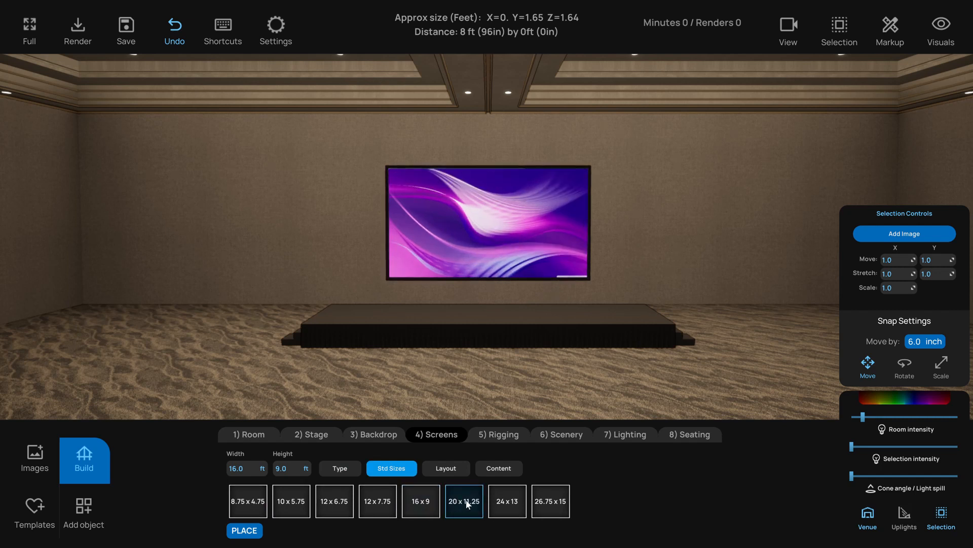
Use the three-screen layout and fill the screens with the "Power Your Virtual Presentation Skills" content
left_click(447, 467)
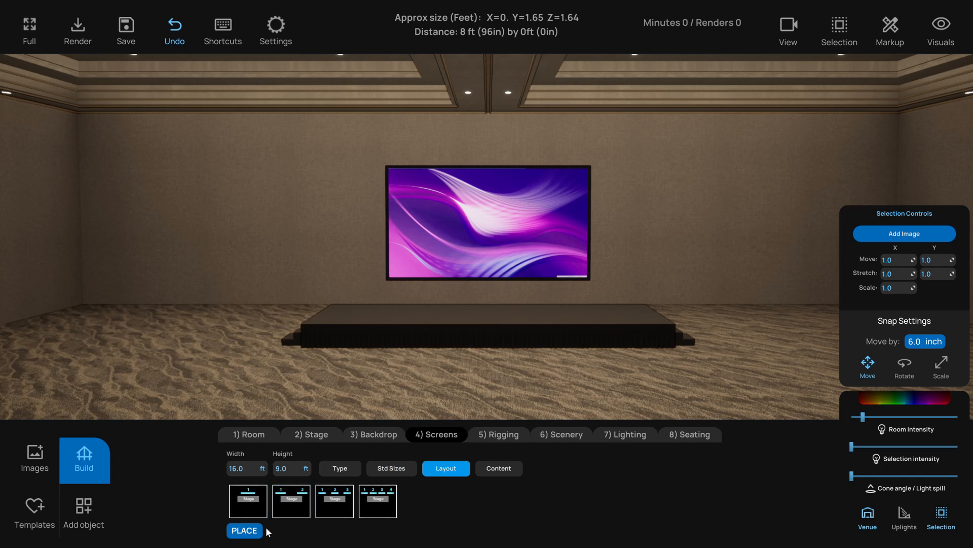
left_click(344, 498)
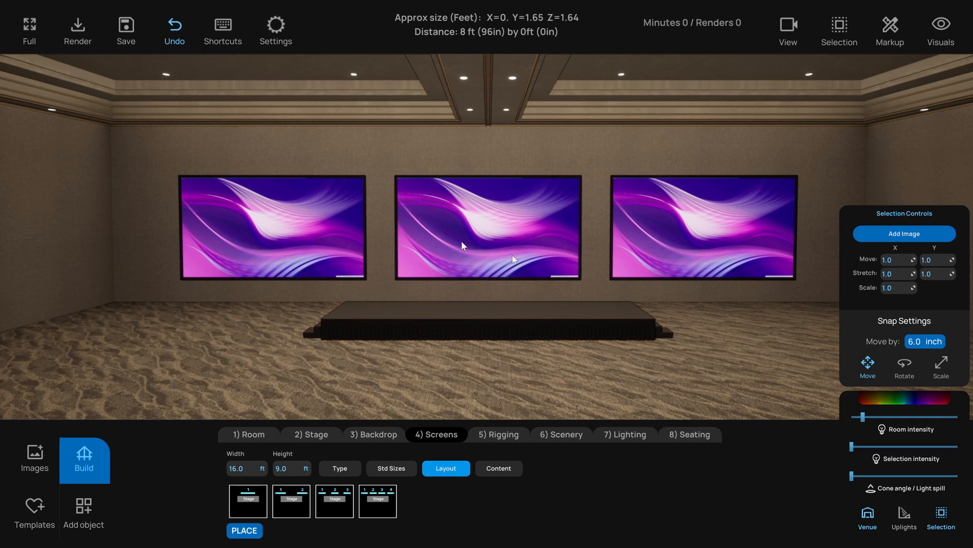
left_click(500, 466)
left_click(257, 501)
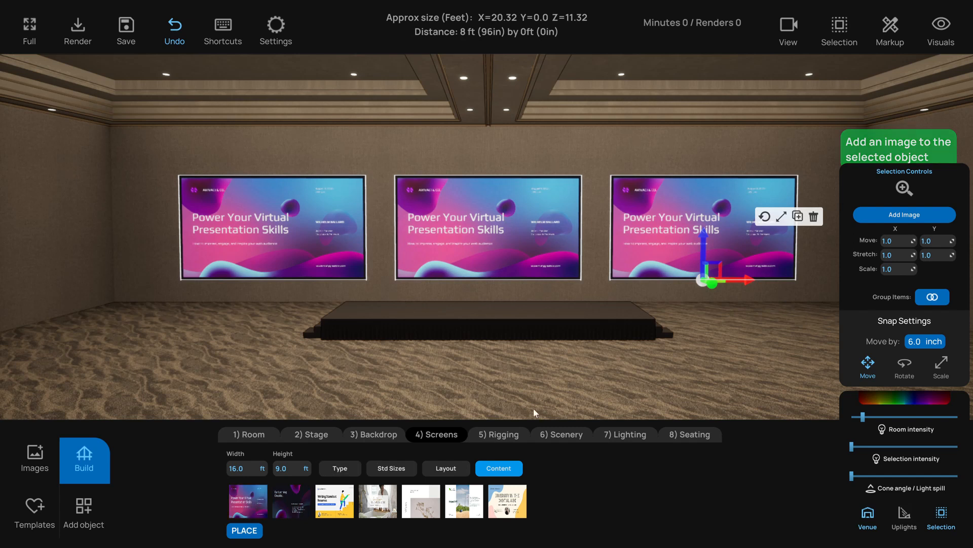
Bring up the rigging options and examine the stage and three screens from nearer and farther away
left_click(501, 433)
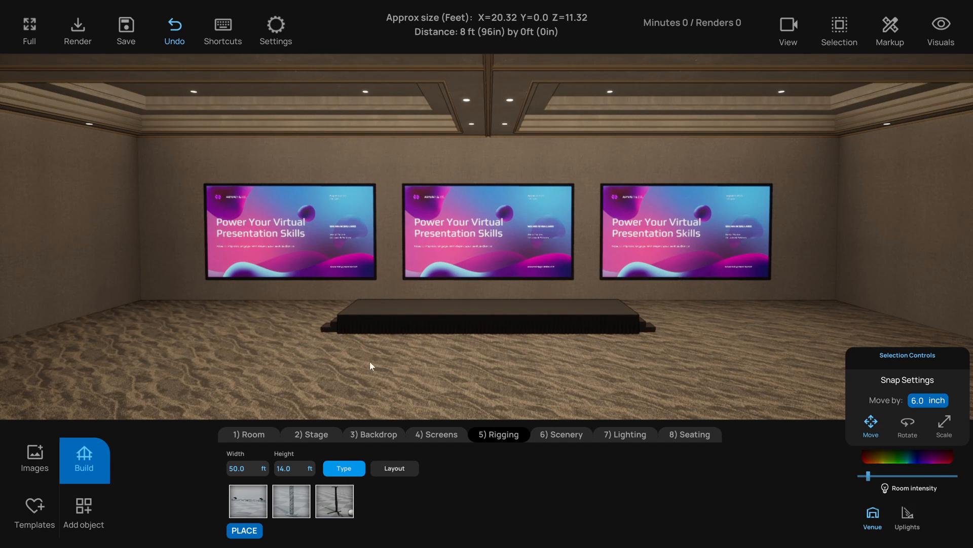
key("ctrl+s")
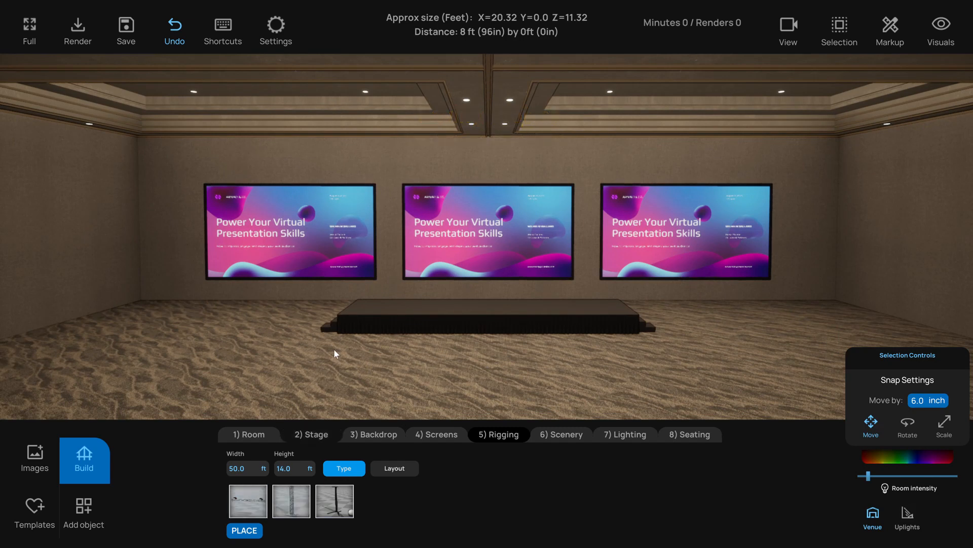
scroll(333, 347, "up", 2)
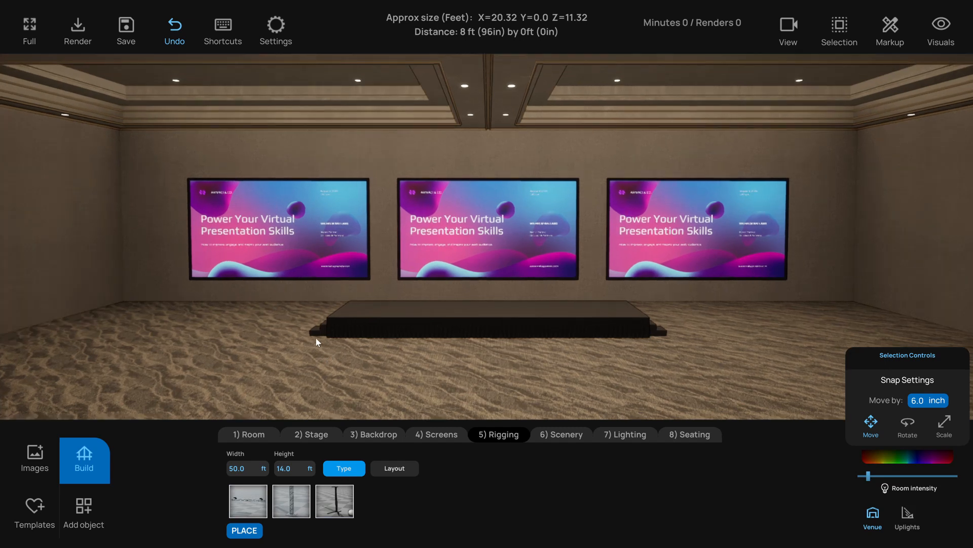
scroll(286, 405, "down", 1)
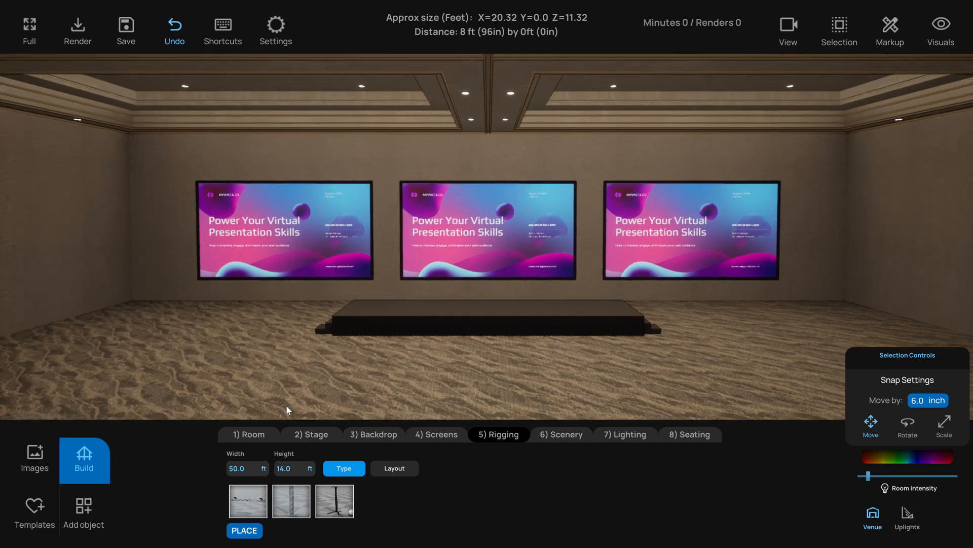
scroll(319, 386, "up", 1)
scroll(318, 386, "down", 1)
scroll(259, 375, "up", 1)
scroll(258, 375, "down", 1)
scroll(258, 376, "up", 2)
scroll(258, 378, "down", 2)
Set the rigging width to 25 ft and height to 15 ft, and add Ground Supported Truss beside the center screen
left_click(249, 468)
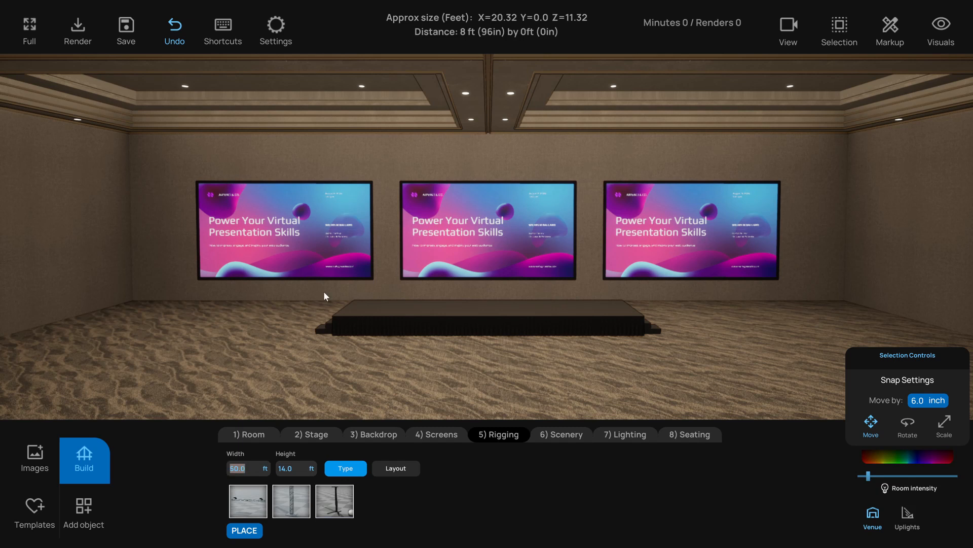
type("25")
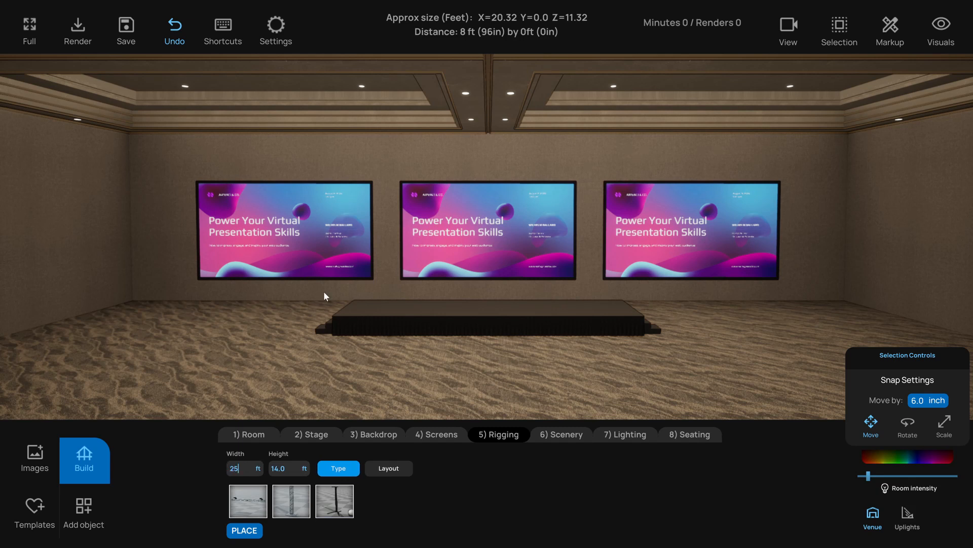
key("Return")
key("Tab")
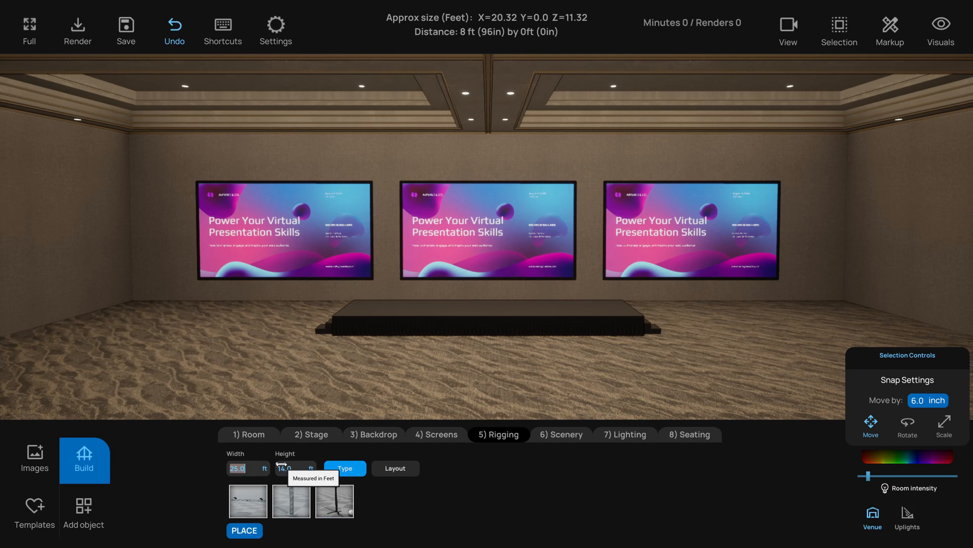
type("15")
key("Return")
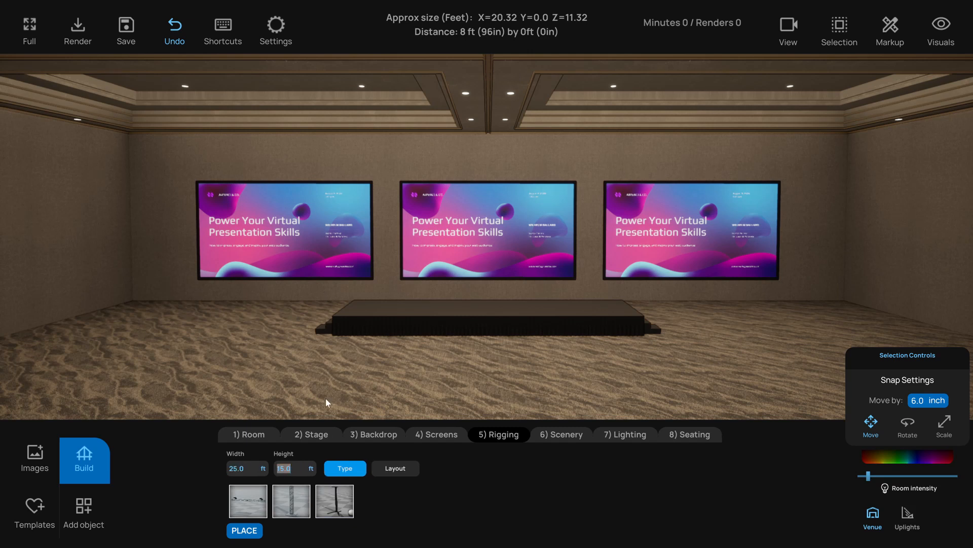
left_click(294, 494)
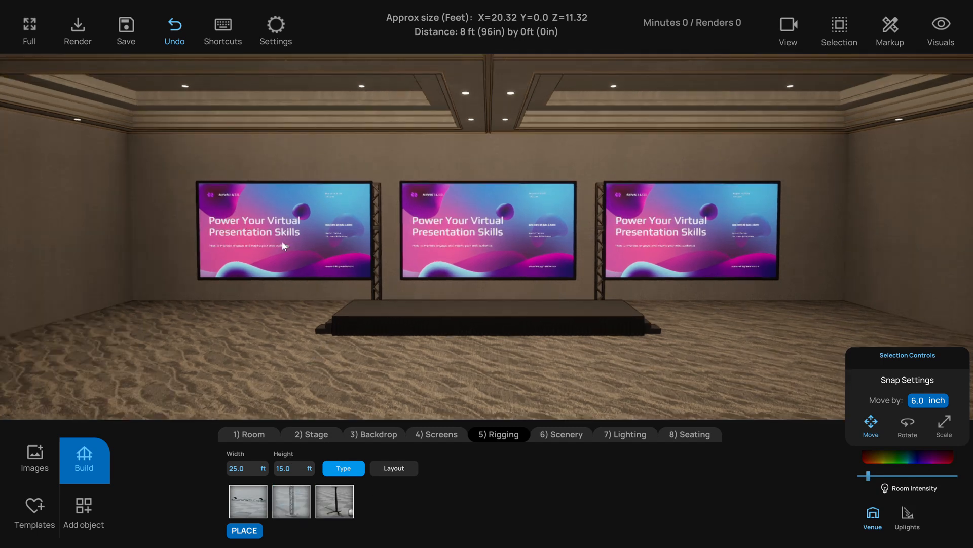
Move the two outer screens outward to clear the truss towers beside the center screen
left_click(323, 261)
left_click(708, 282)
left_click_drag(708, 282, 738, 280)
left_click(618, 376)
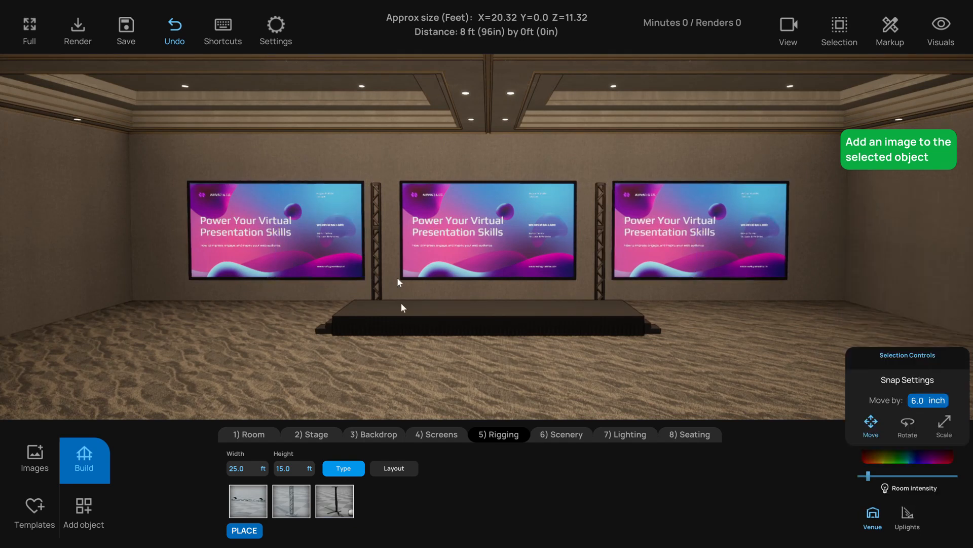
Place the inner truss towers and add a second Ground Supported Truss pair at a 75 ft width outside the outer screens
left_click(244, 530)
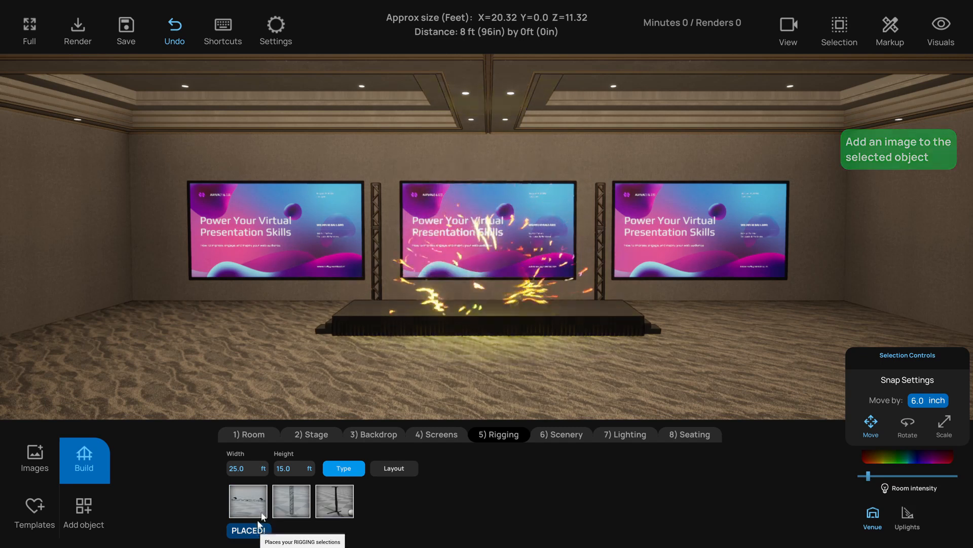
left_click(244, 471)
type("75")
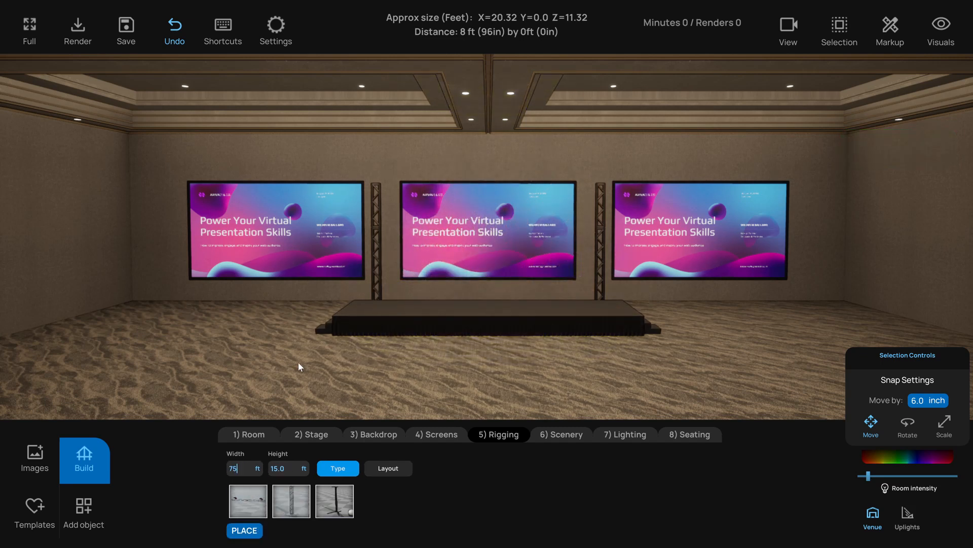
key("Return")
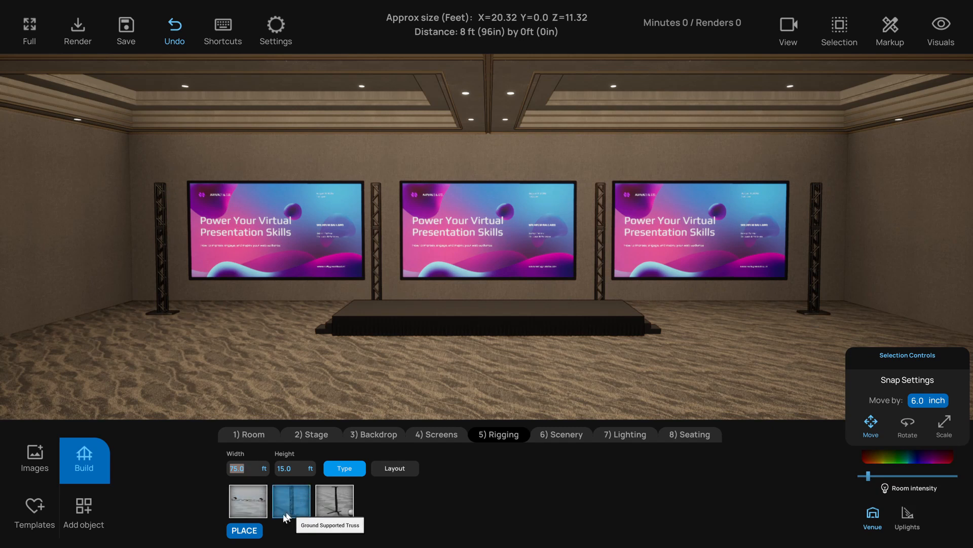
left_click(244, 531)
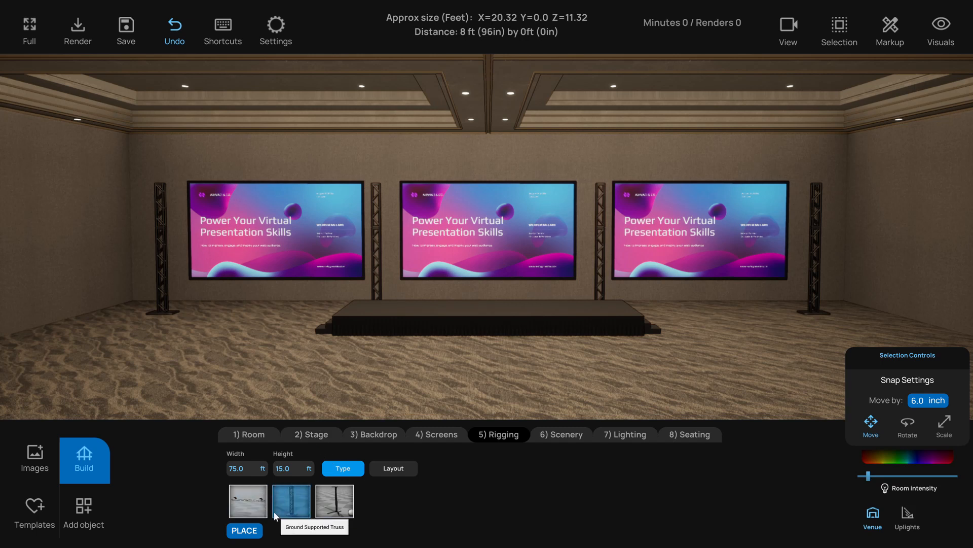
Set the rigging width to 25 ft and place a horizontal truss above the center screen
left_click(246, 469)
type("25.0")
left_click(246, 495)
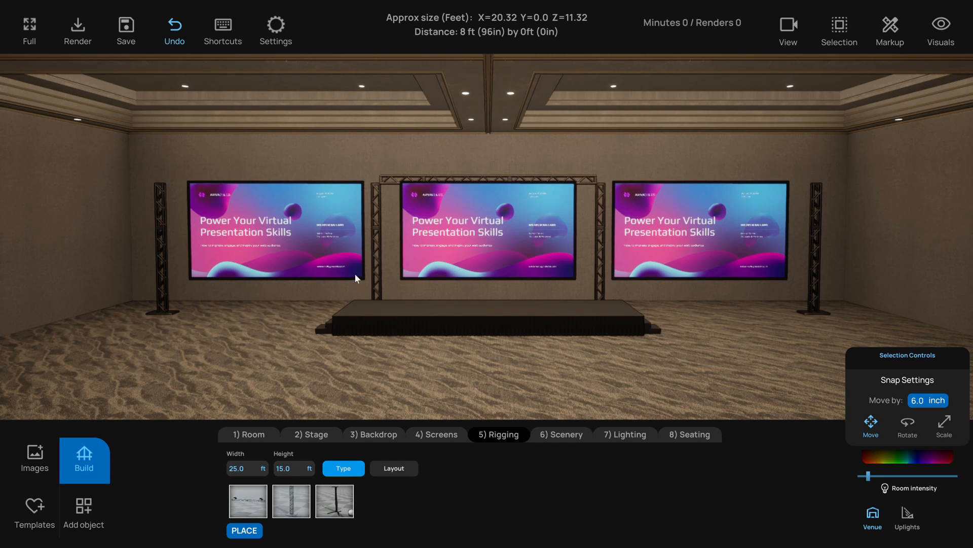
left_click(266, 503)
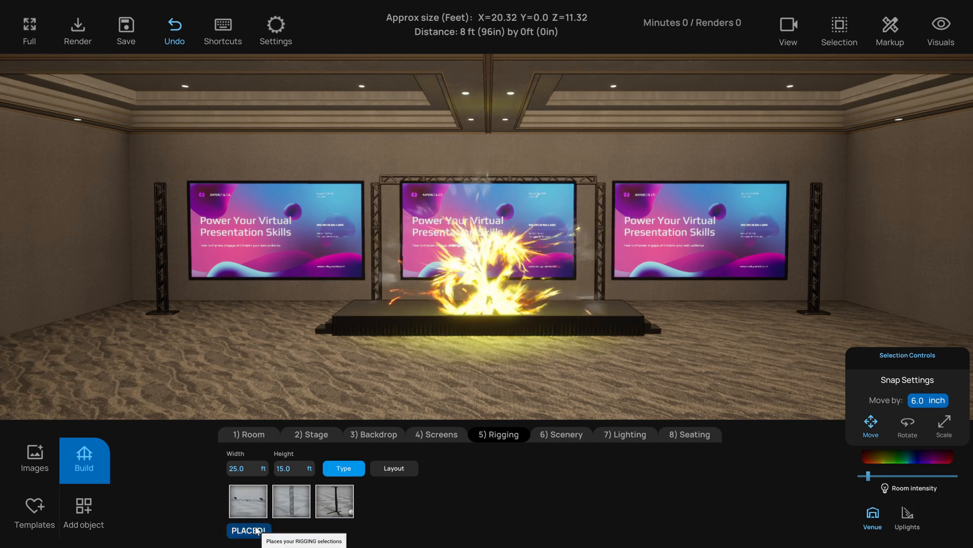
Duplicate the horizontal truss and position the copy above the left screen, between its two towers
left_click(397, 181)
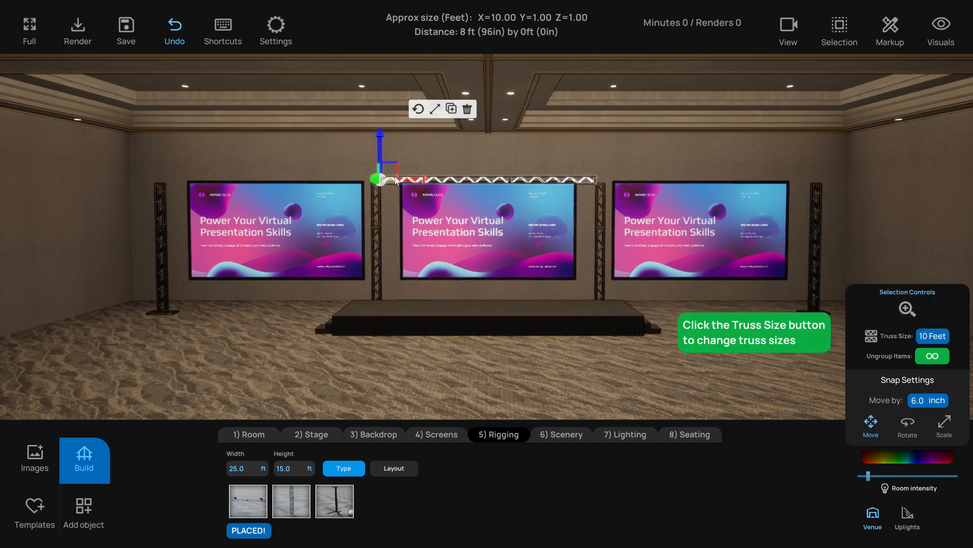
left_click(451, 108)
left_click_drag(426, 183, 200, 185)
left_click(194, 357)
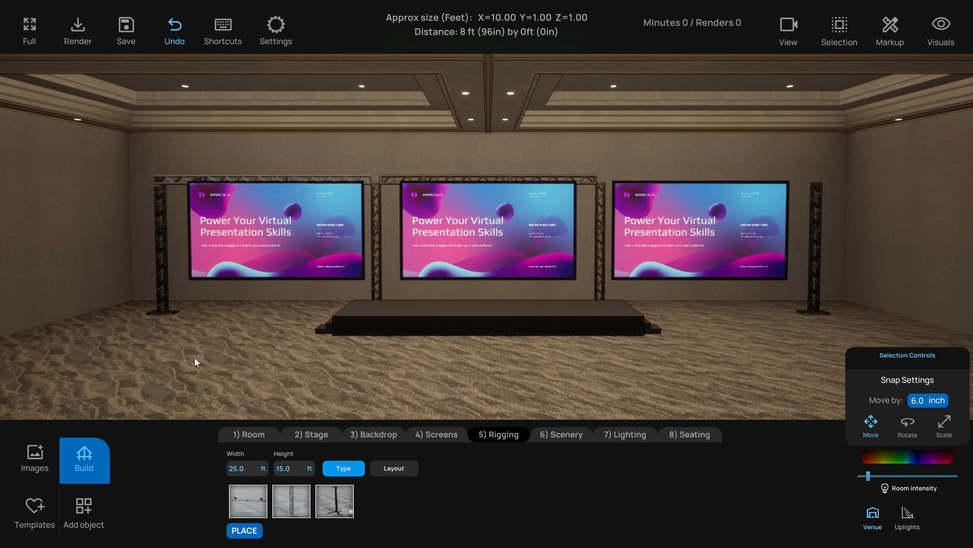
left_click(178, 180)
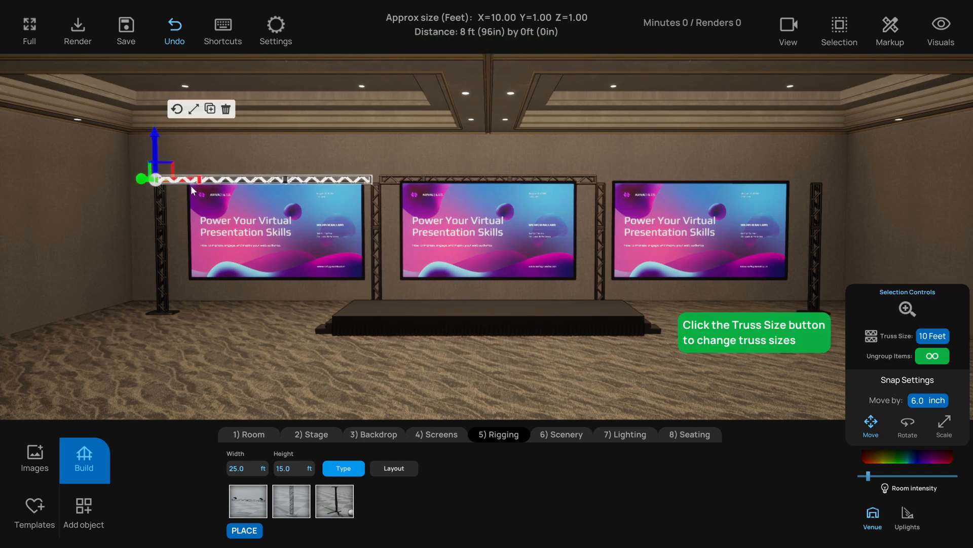
left_click_drag(200, 184, 192, 180)
left_click(172, 259)
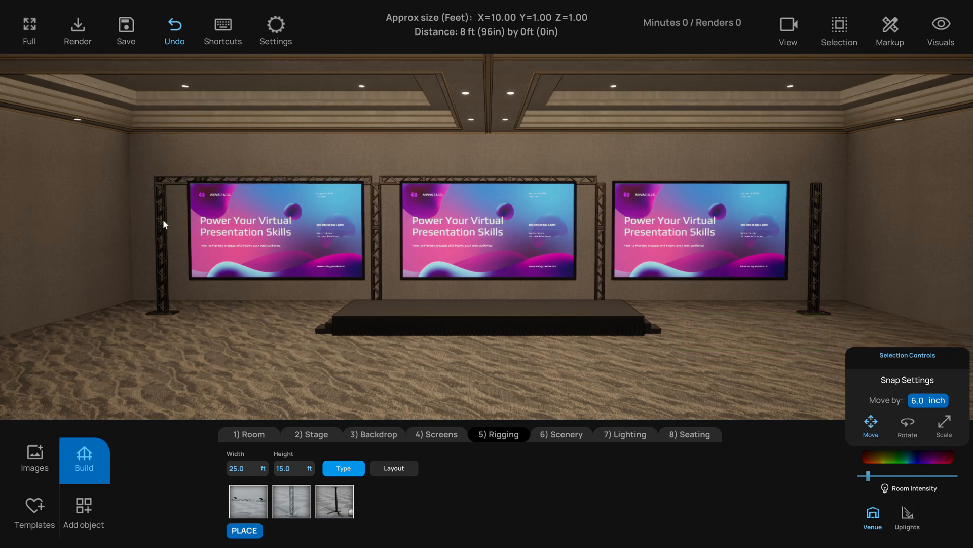
Duplicate the horizontal truss above the center screen and position the copy above the right screen, between its two towers
left_click(431, 180)
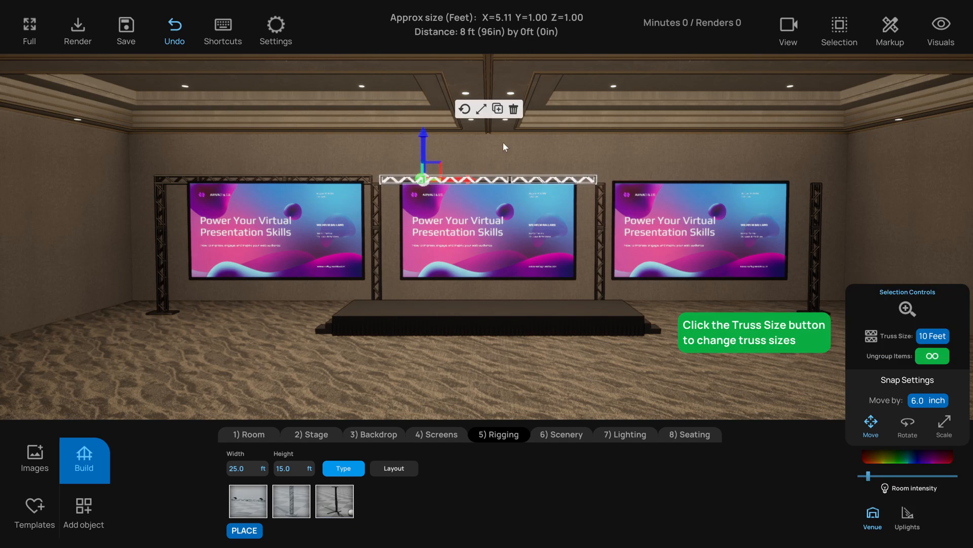
left_click(498, 108)
left_click_drag(468, 182, 694, 175)
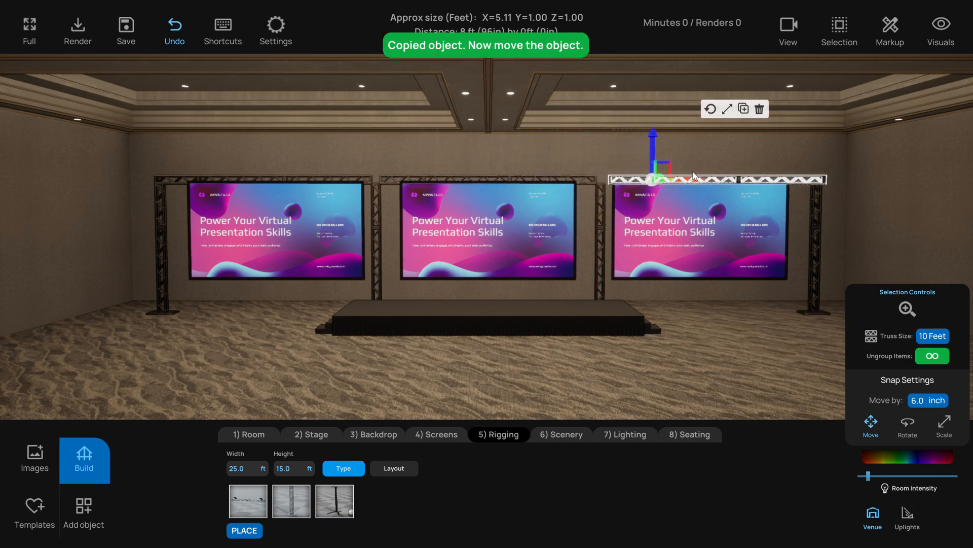
Ungroup the outer truss tower pair and move the whole right tower, including its base, outward to clear the horizontal truss
left_click(808, 276)
left_click(816, 251)
scroll(843, 311, "down", 1)
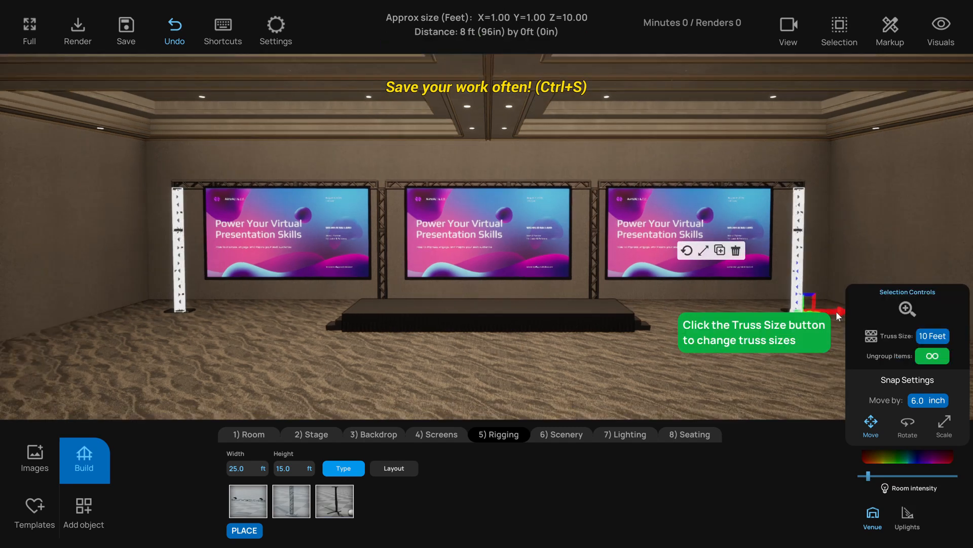
left_click_drag(837, 313, 834, 313)
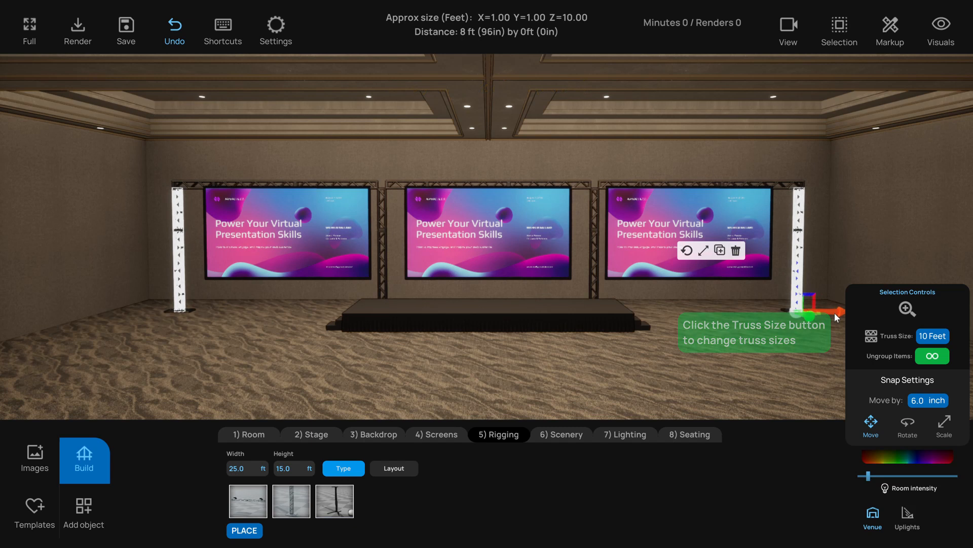
left_click(933, 357)
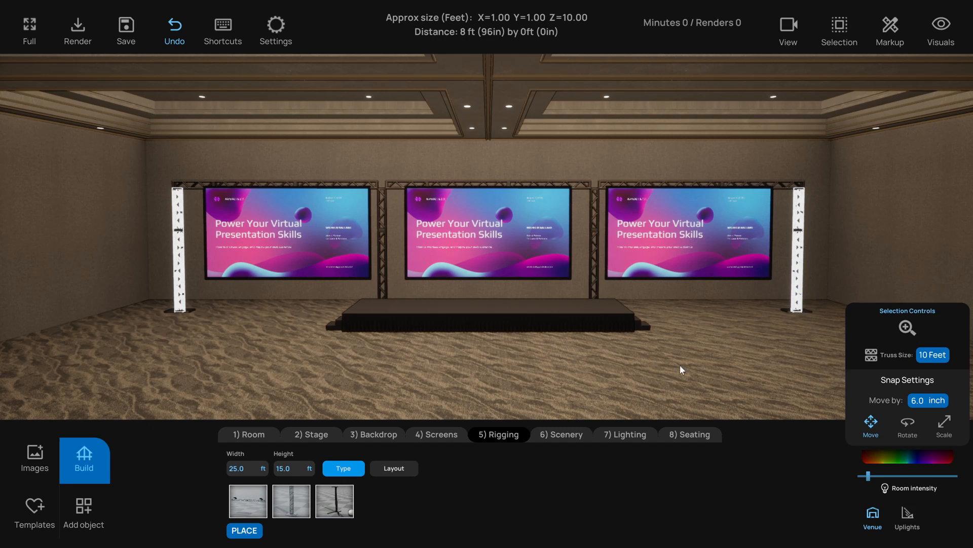
left_click(797, 210, "shift")
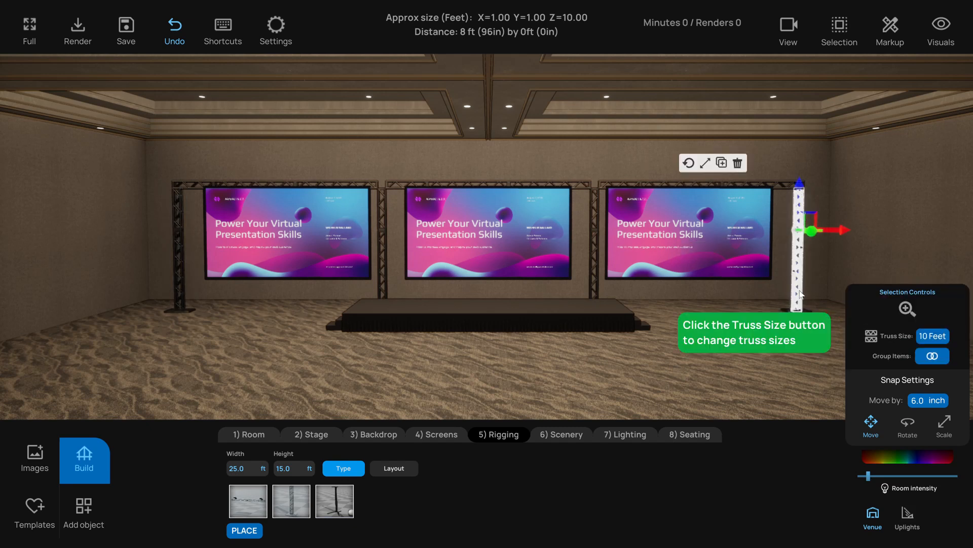
scroll(795, 264, "down", 1)
left_click(790, 310, "shift")
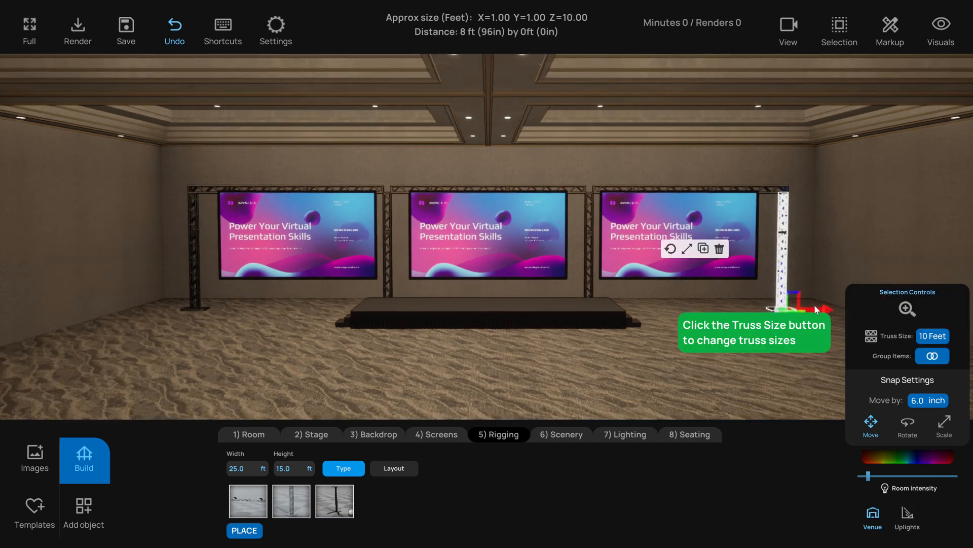
left_click_drag(821, 308, 833, 311)
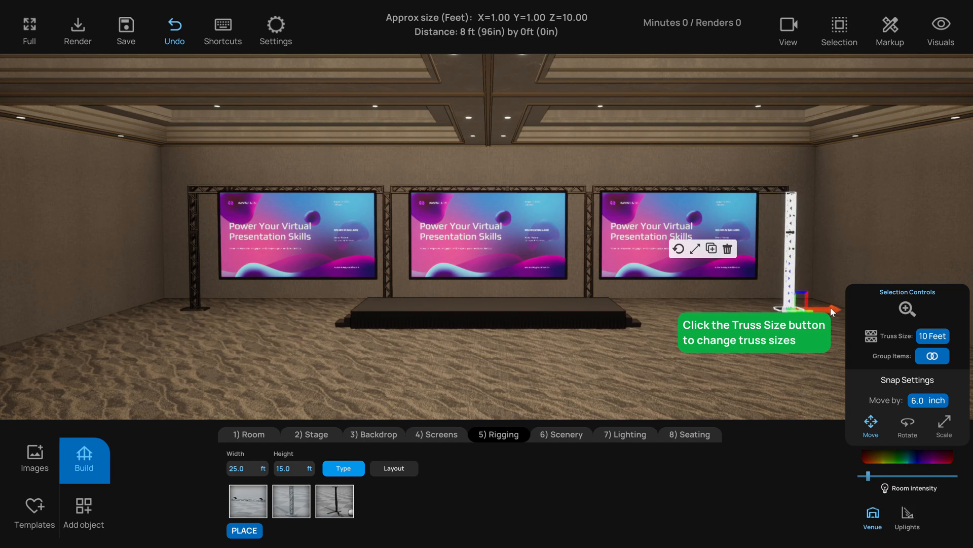
Move the whole left outer tower with its base slightly outward, and check the truss alignment in the top view
left_click(194, 223)
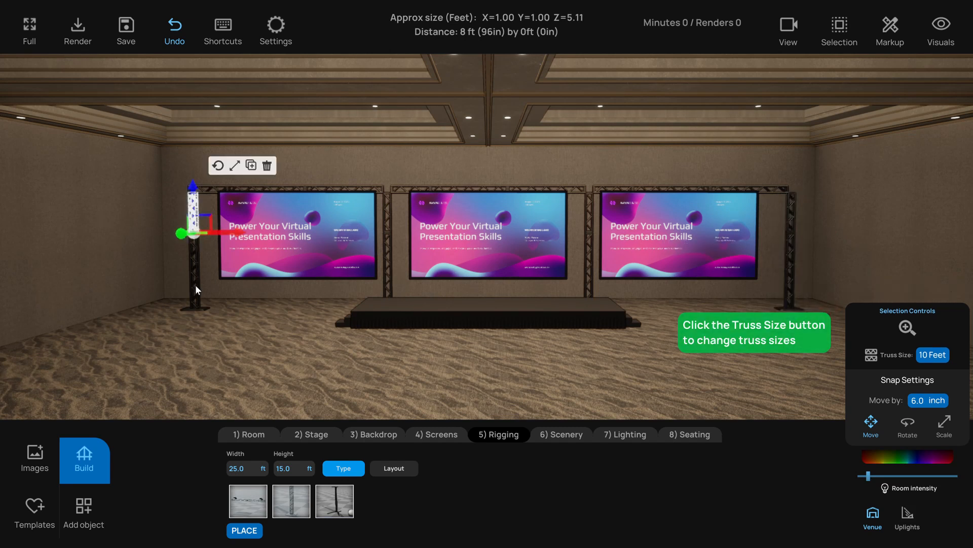
left_click(196, 285, "shift")
left_click(214, 352)
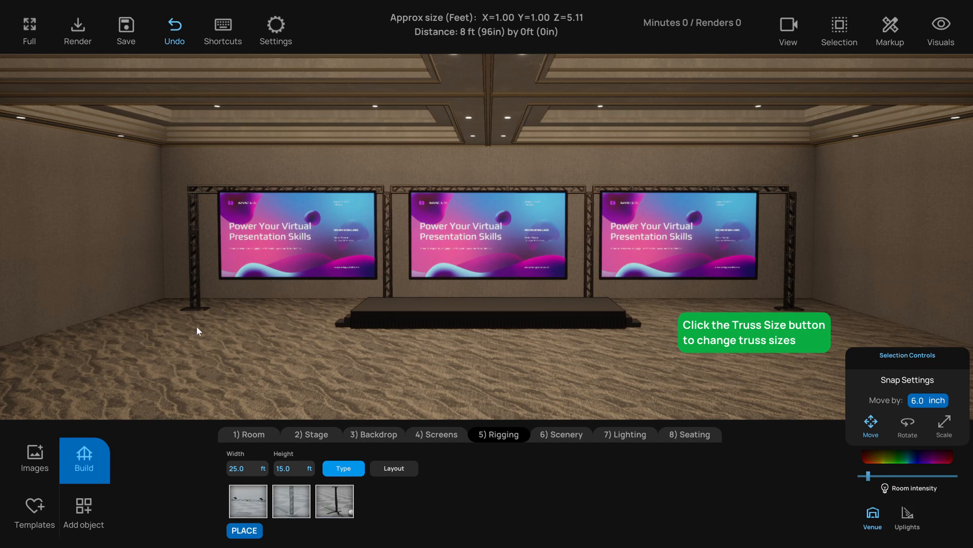
left_click(199, 310)
left_click(191, 225, "shift")
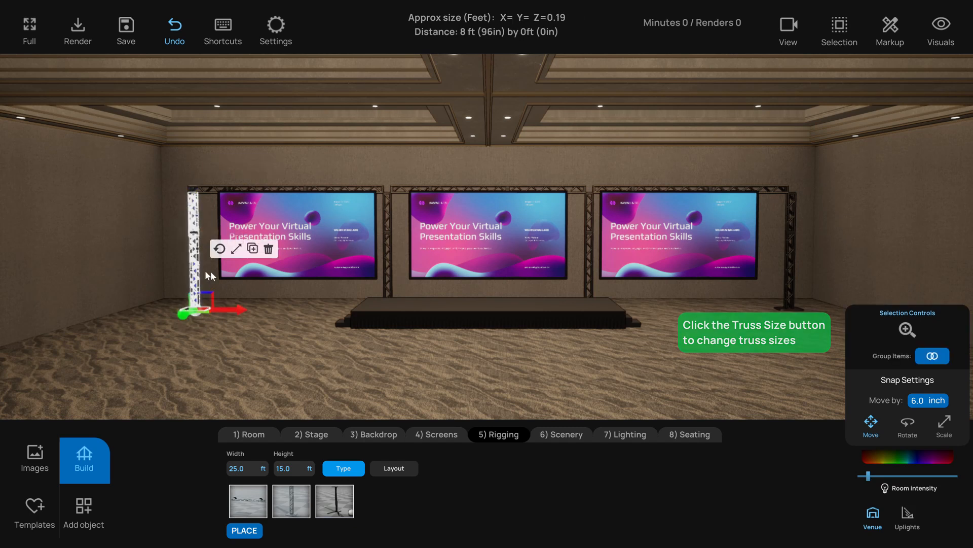
left_click_drag(234, 310, 228, 312)
left_click(236, 352)
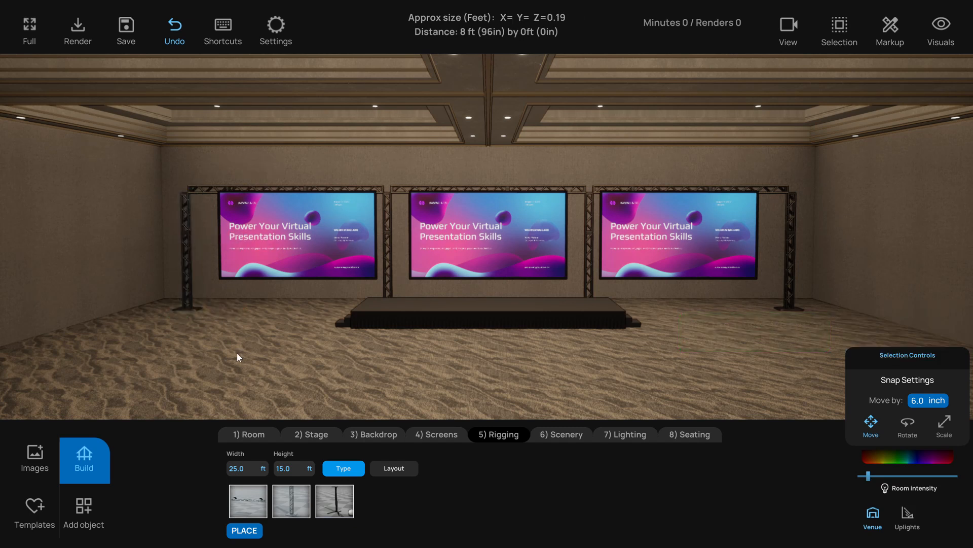
key("t")
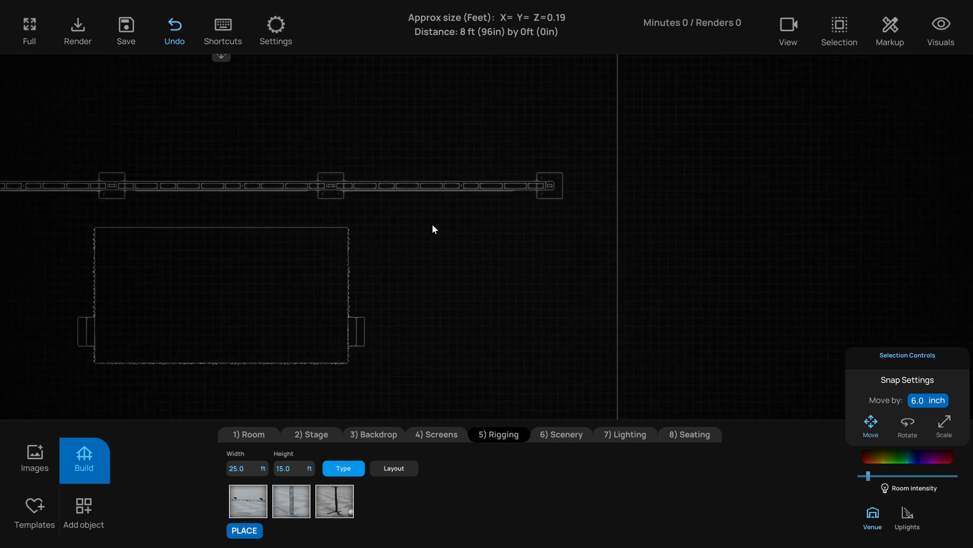
key("t")
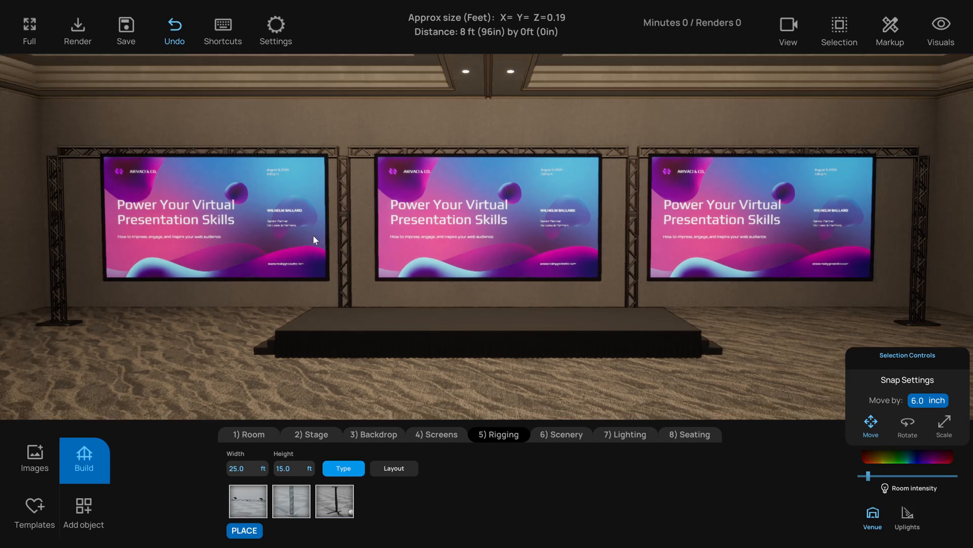
Duplicate the upper section of the left outer tower, stack the copy on top and set its truss size to 1 foot
left_click(97, 190)
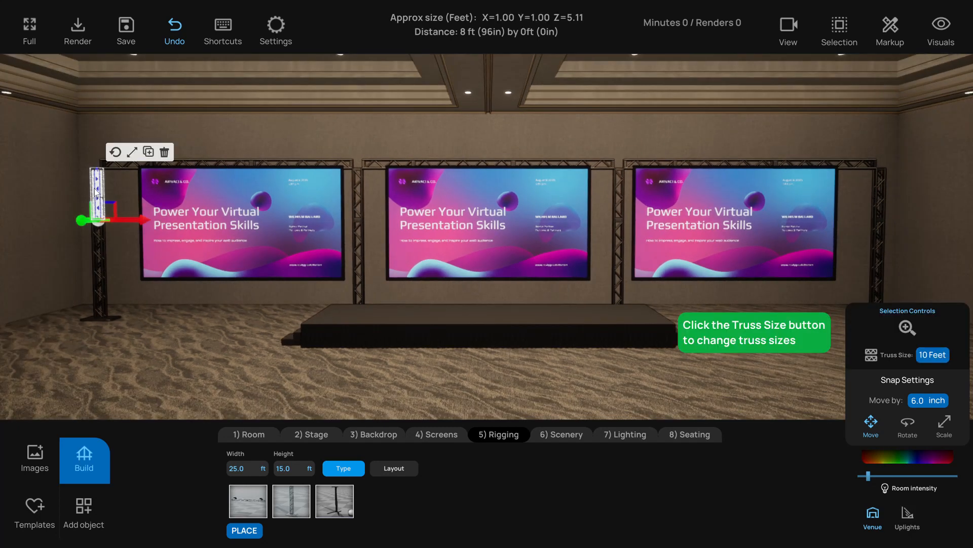
key("ctrl+c")
left_click_drag(96, 177, 94, 109)
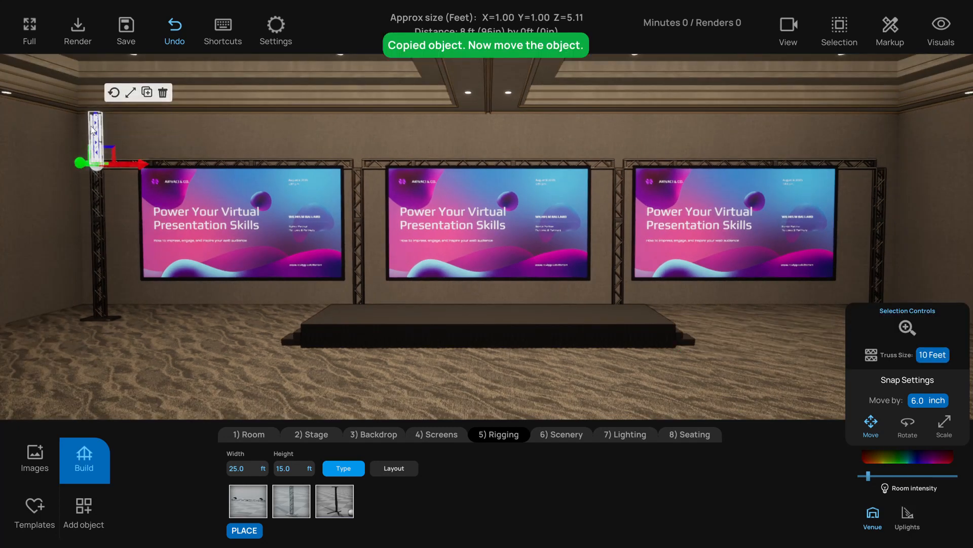
left_click(939, 356)
left_click(939, 356)
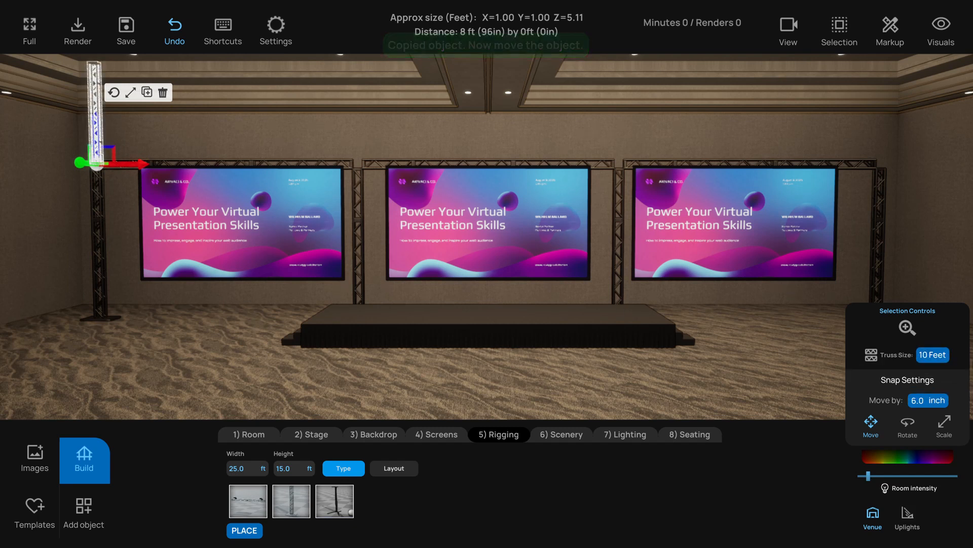
left_click(942, 355)
left_click(943, 355)
left_click(943, 355)
left_click(944, 358)
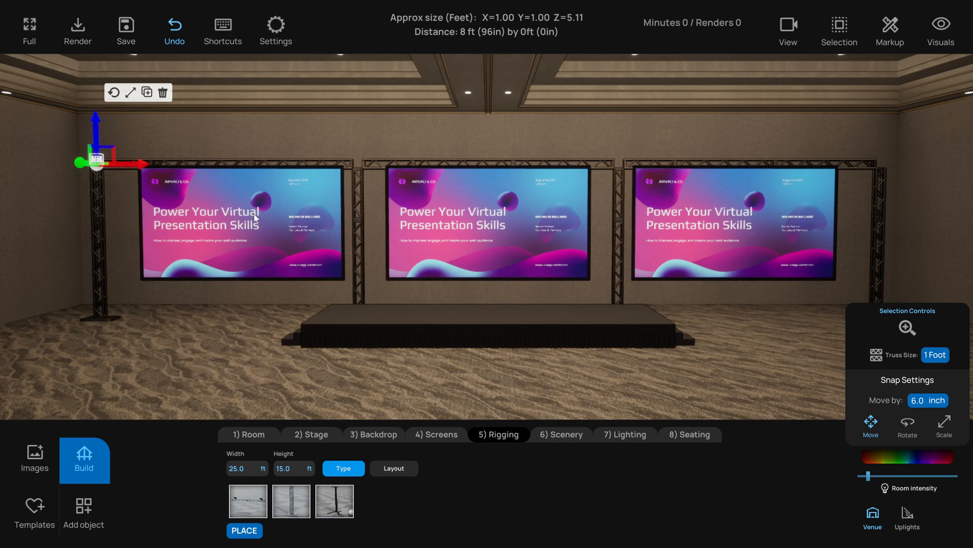
Lower the 1-foot truss piece onto the left outer tower and place a duplicate of it on top of the right outer tower
left_click(131, 230)
left_click(92, 160)
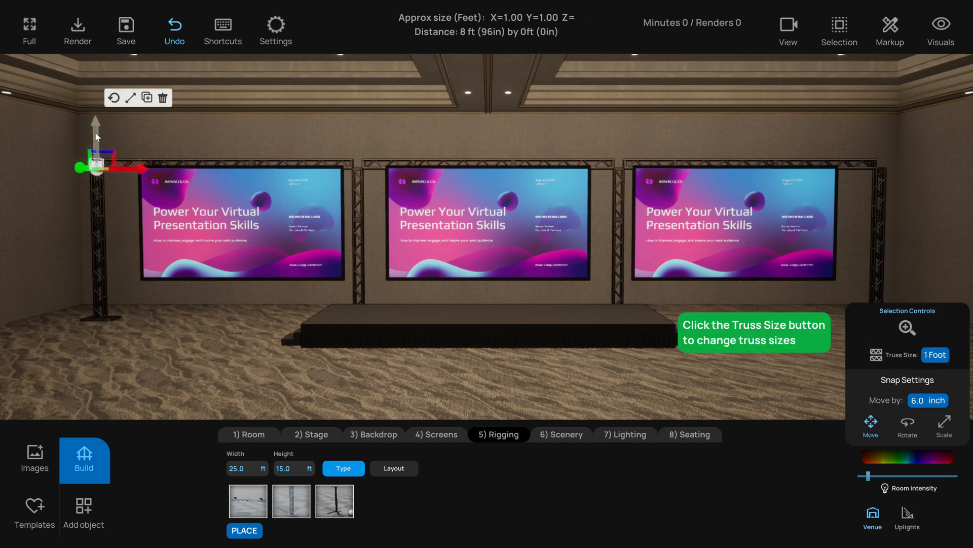
left_click(72, 135)
left_click(94, 160)
left_click_drag(129, 169, 918, 169, "alt")
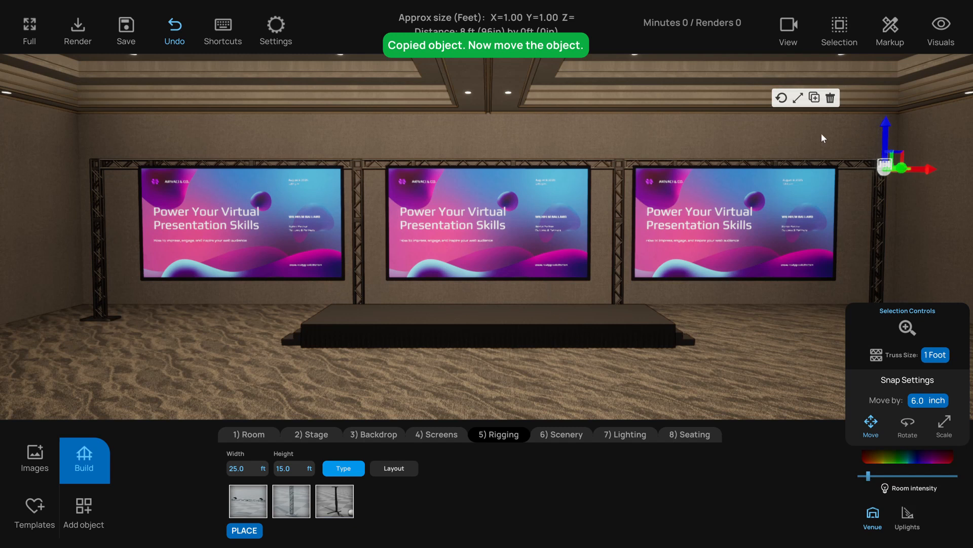
left_click(766, 120)
scroll(661, 248, "down", 1)
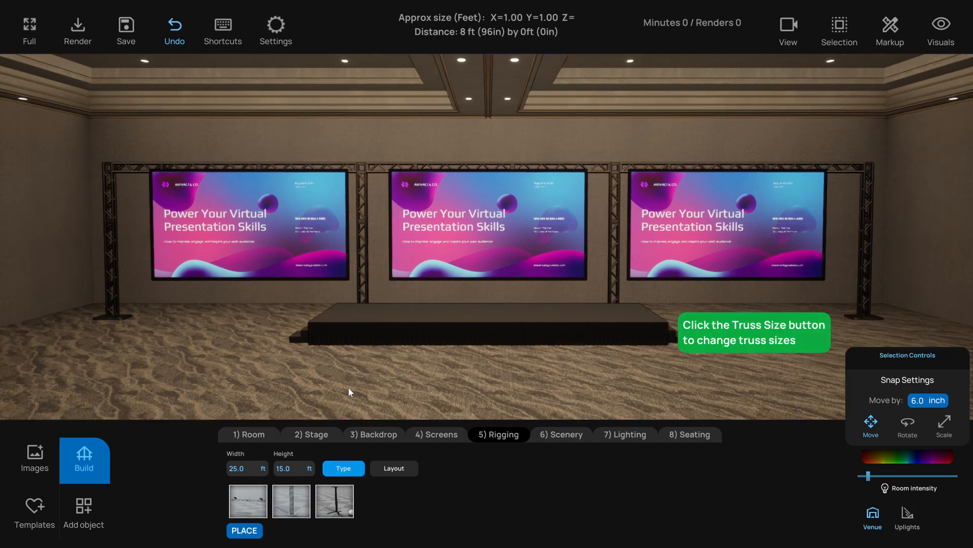
Move the left screen outward to center it between its two truss towers
scroll(348, 387, "up", 4)
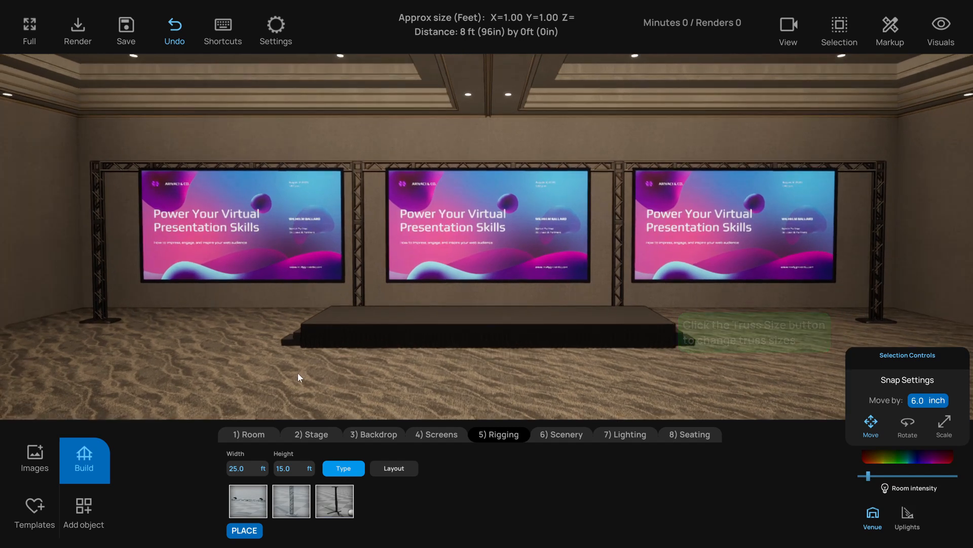
scroll(300, 374, "down", 3)
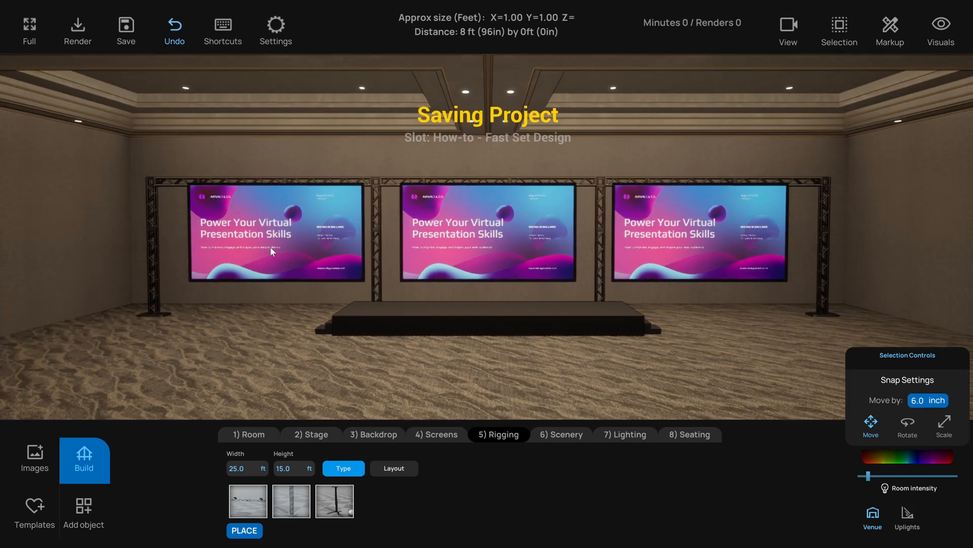
left_click(270, 247)
left_click_drag(309, 279, 299, 283)
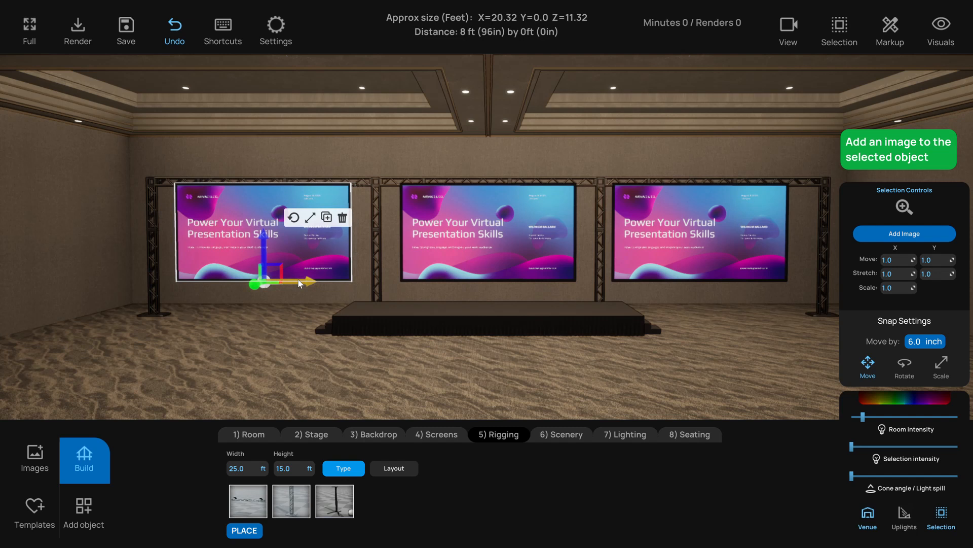
Move the right screen outward to center it between its two truss towers, and save the project
left_click(513, 259)
left_click(698, 260)
left_click_drag(741, 284, 754, 283)
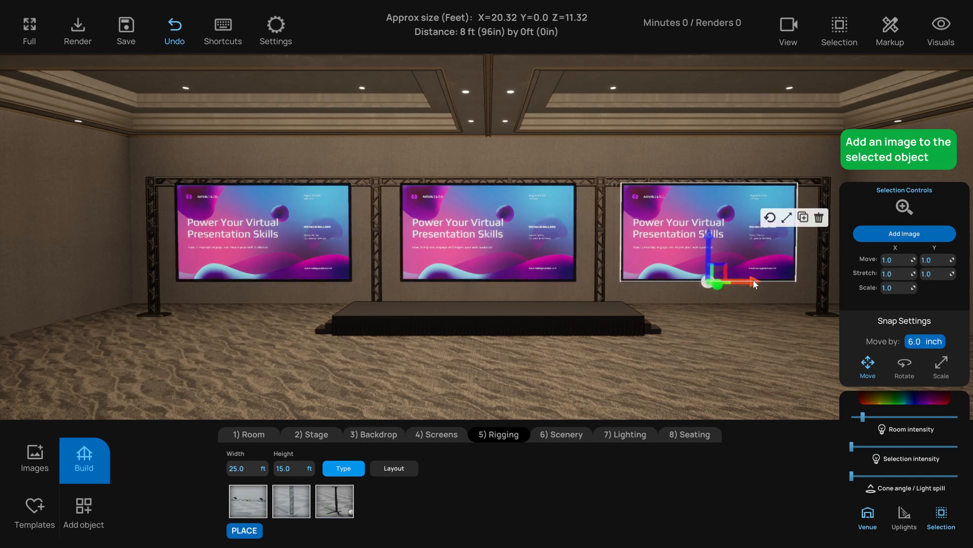
left_click(545, 395)
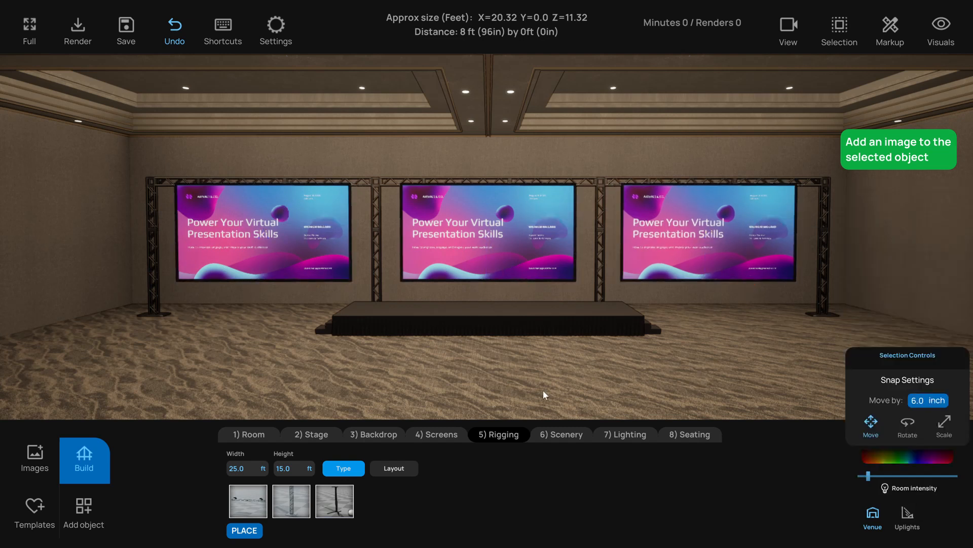
left_click(701, 281)
left_click_drag(756, 283, 755, 282)
left_click(706, 359)
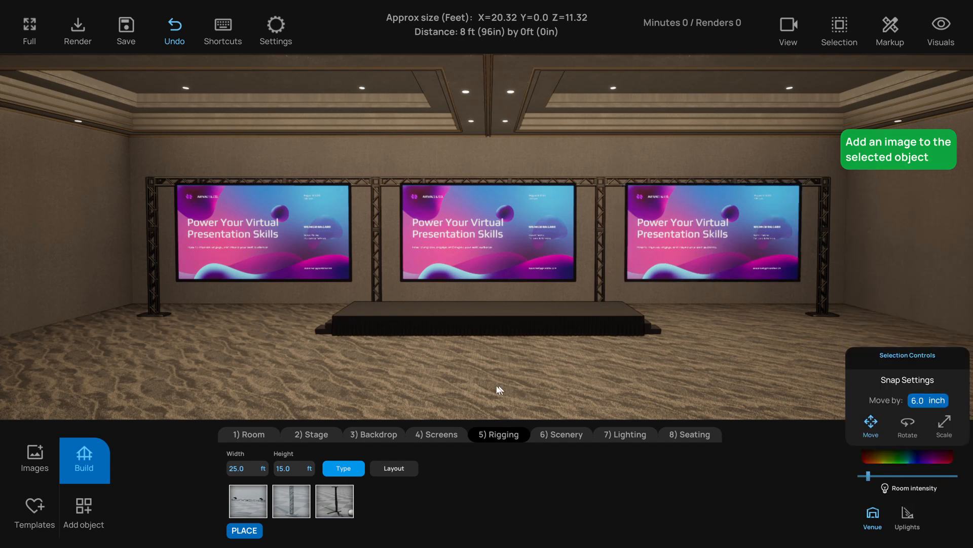
scroll(407, 382, "up", 2)
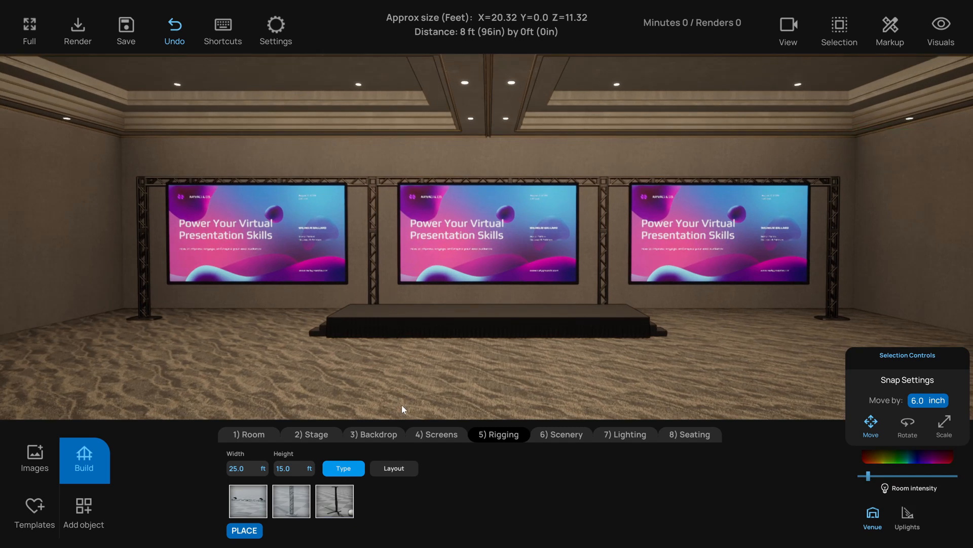
key("ctrl+s")
Add a scenery wall of raised square tiles behind the center screen
left_click(555, 433)
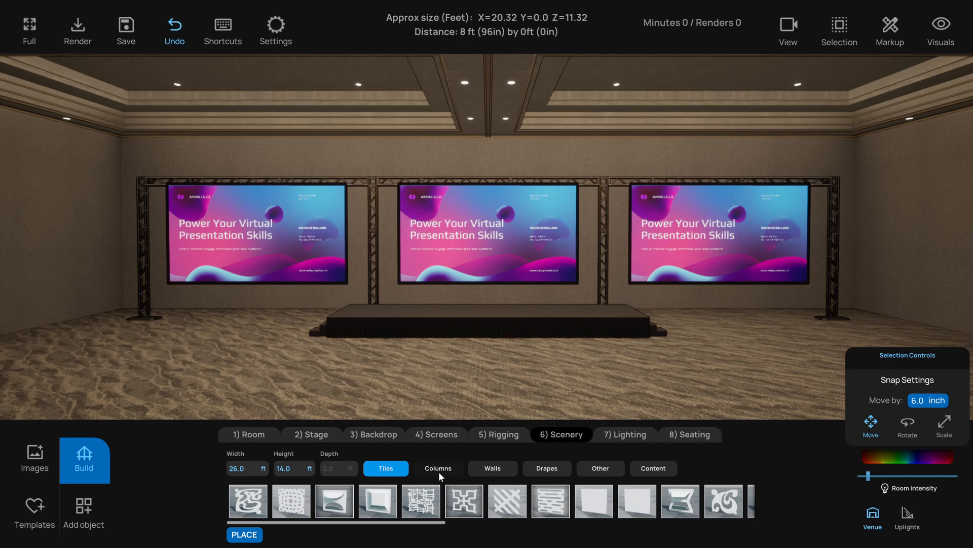
left_click(496, 466)
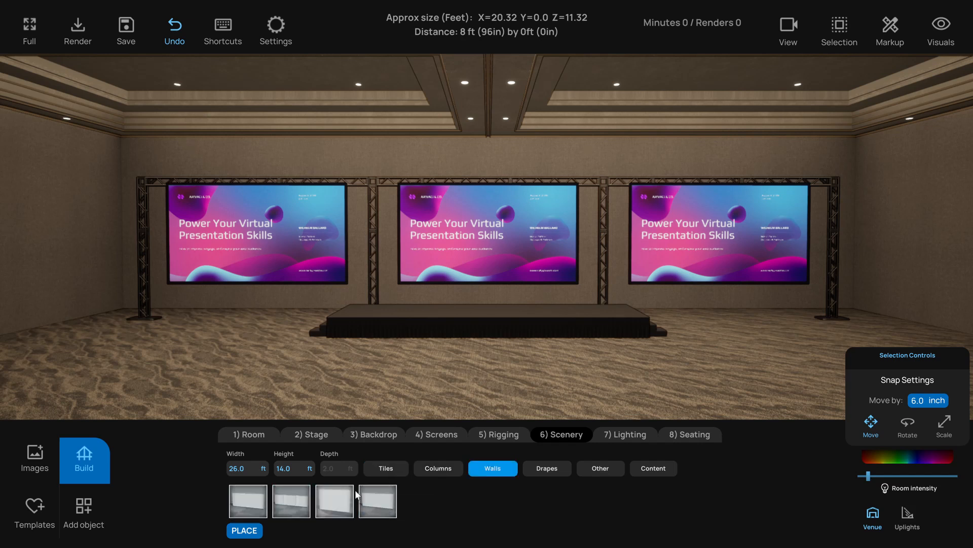
left_click(385, 469)
left_click(392, 502)
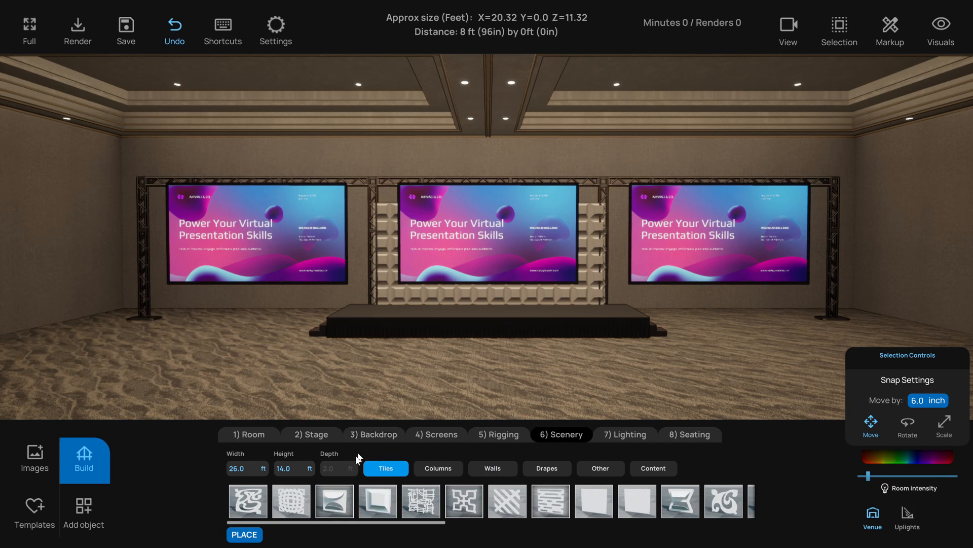
Set the tile wall's height to 15 ft and its width to 25 ft
left_click(307, 469)
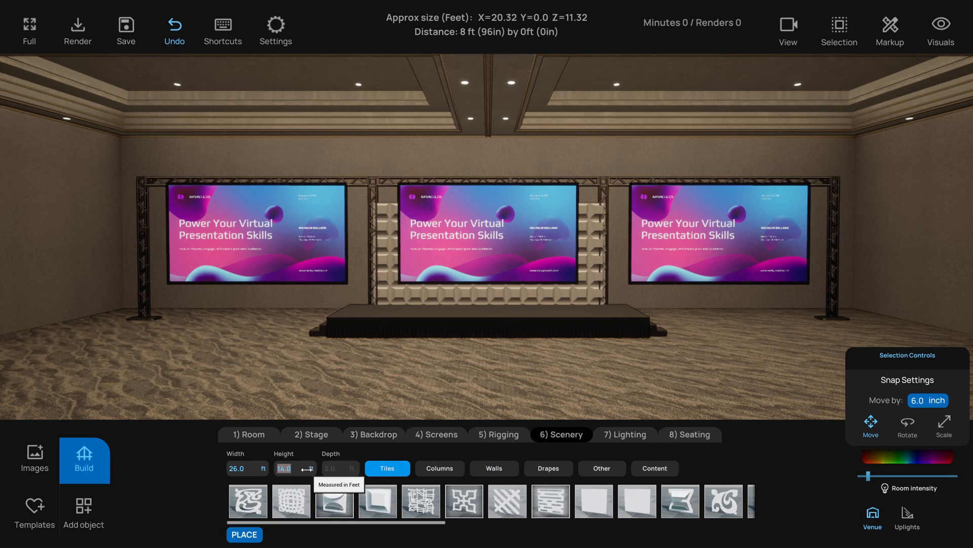
type("15")
key("Return")
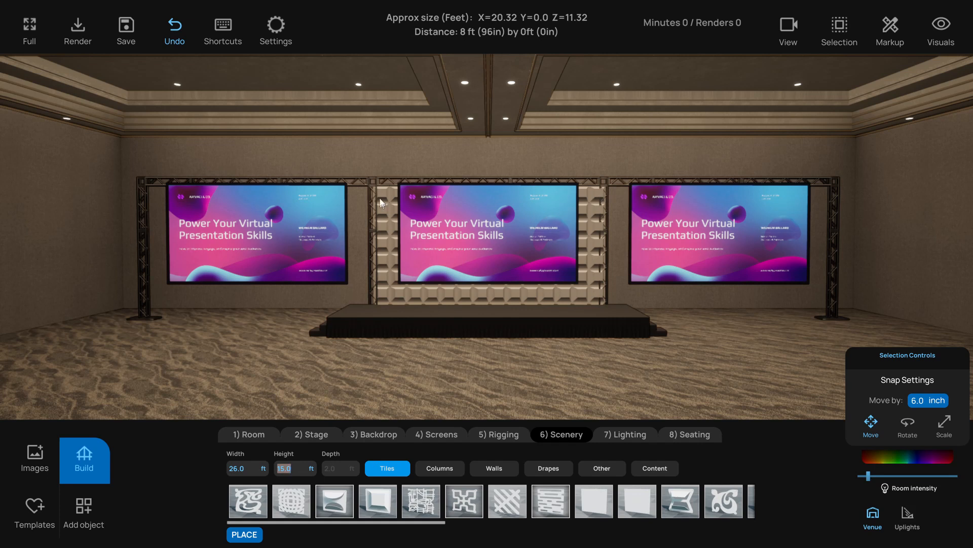
left_click(236, 468)
type("25")
key("Return")
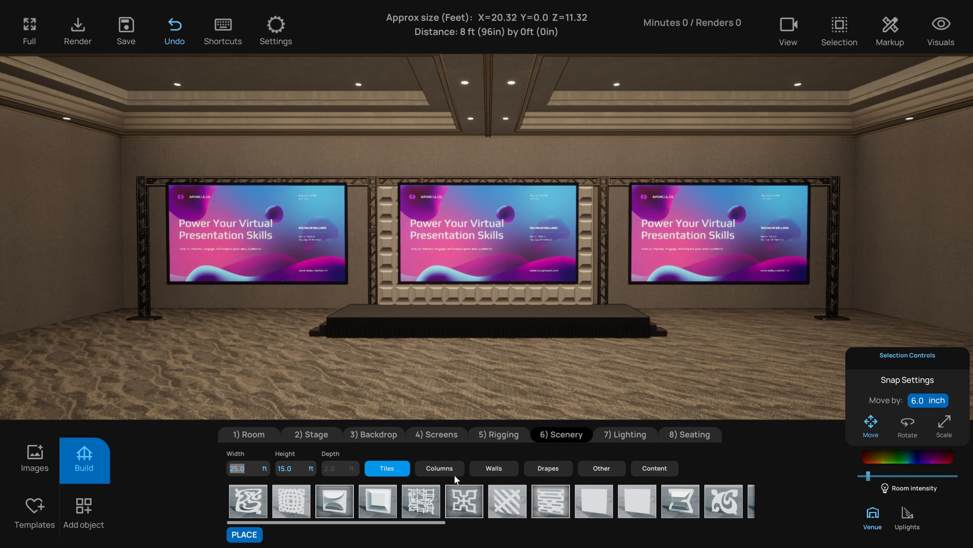
Replace the tile wall with an Expressive Structures Printed Flat RexFrame wall and set its width to 4 ft
left_click(497, 473)
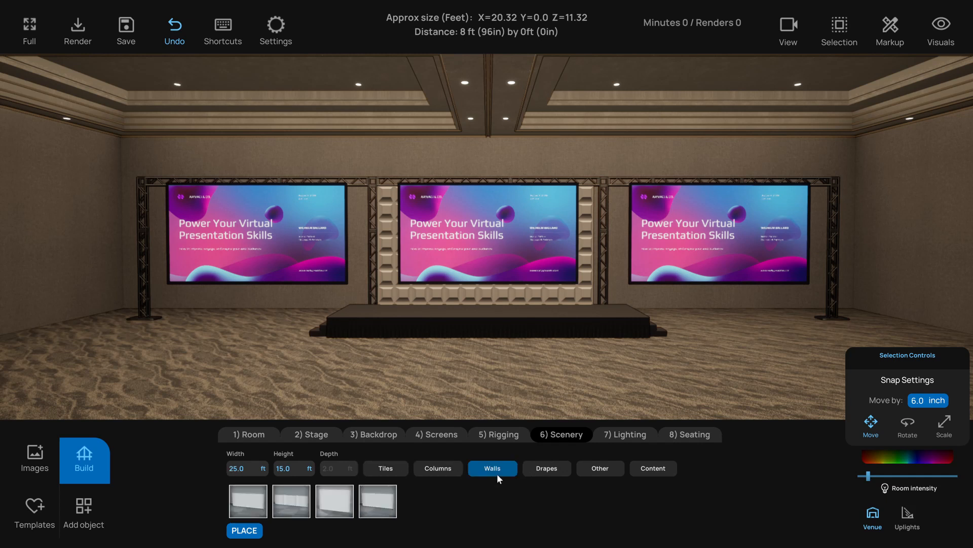
left_click(377, 498)
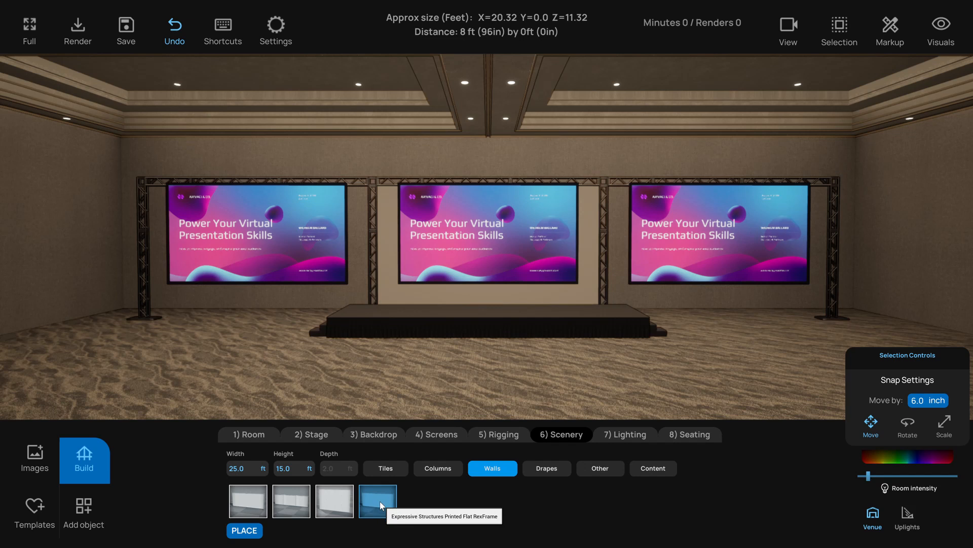
left_click(237, 469)
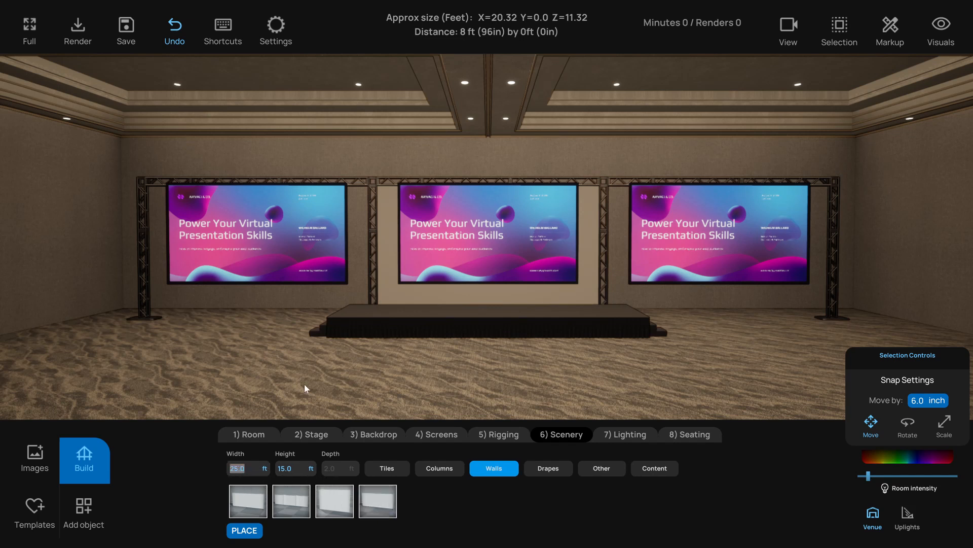
type("4")
key("Return")
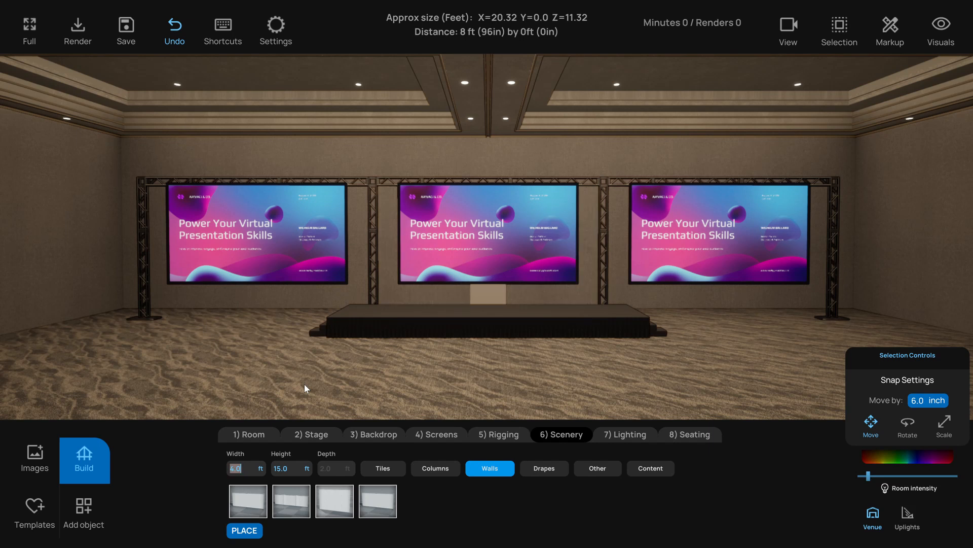
Move the 4 ft wall panel sideways to the truss tower between the left and center screens
left_click(495, 294)
left_click_drag(527, 320, 411, 322)
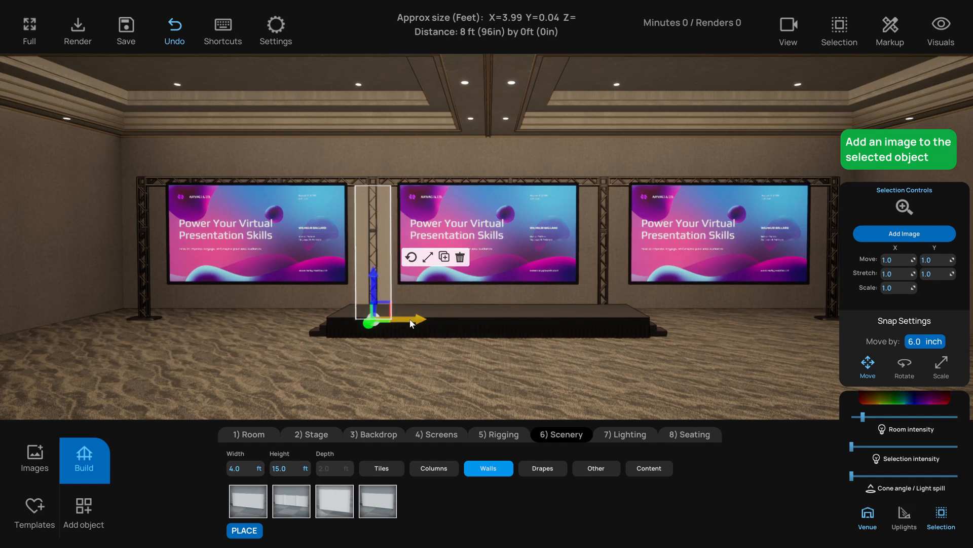
left_click_drag(410, 320, 413, 321)
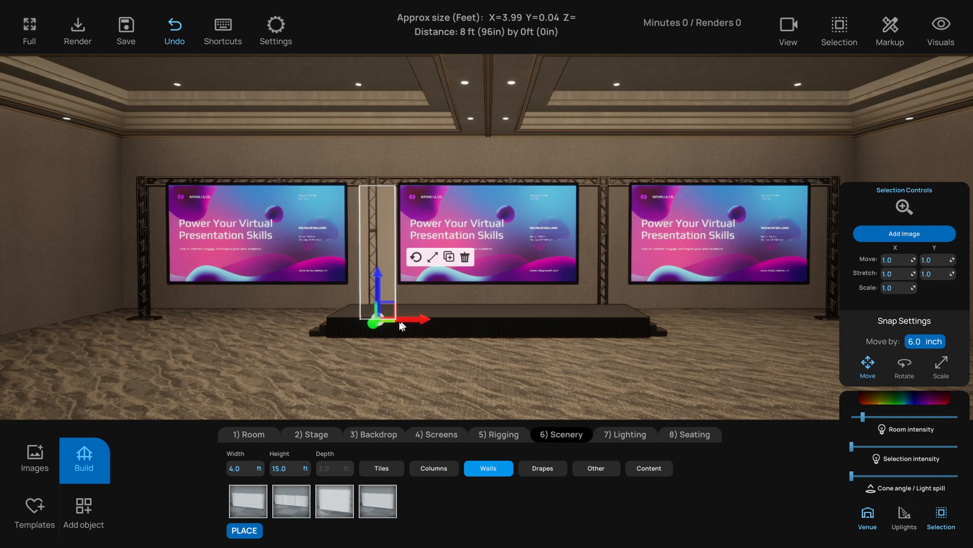
Set the wall panel's width to 5 ft and move it to the tower between the left and center screens
left_click(246, 468)
type("5")
key("Return")
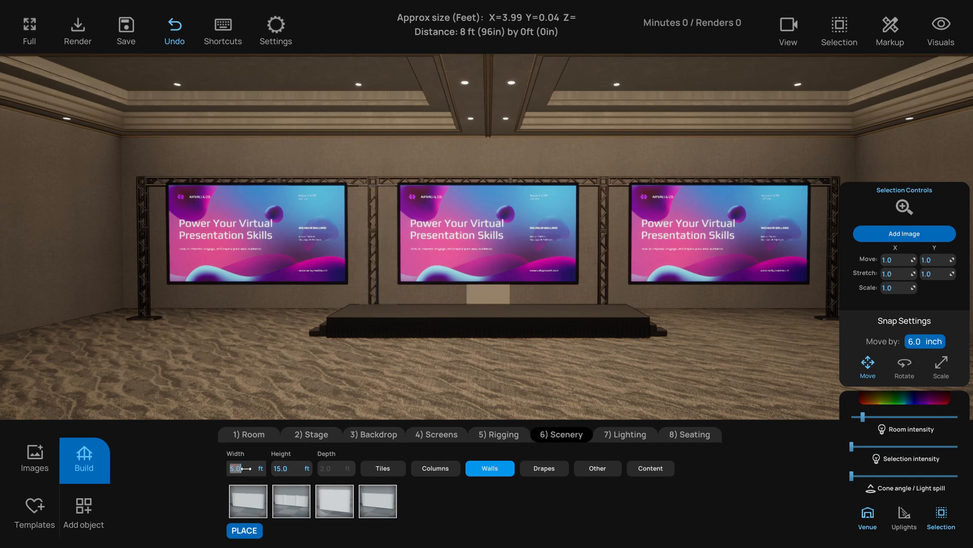
left_click(505, 298)
left_click_drag(509, 320, 410, 319)
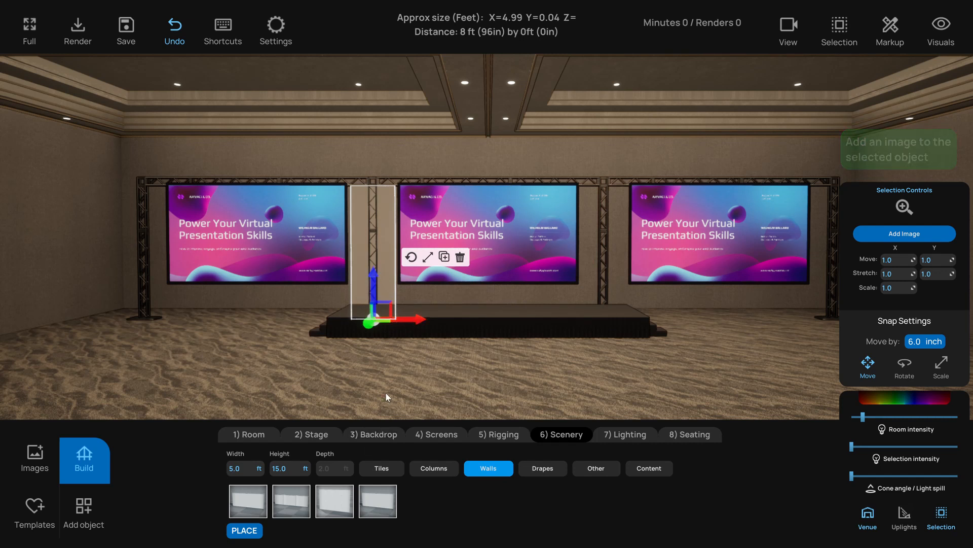
In the top view, bring the 5 ft wall panel forward of the truss to line up with the screens
key("t")
scroll(422, 199, "up", 5)
scroll(389, 217, "up", 2)
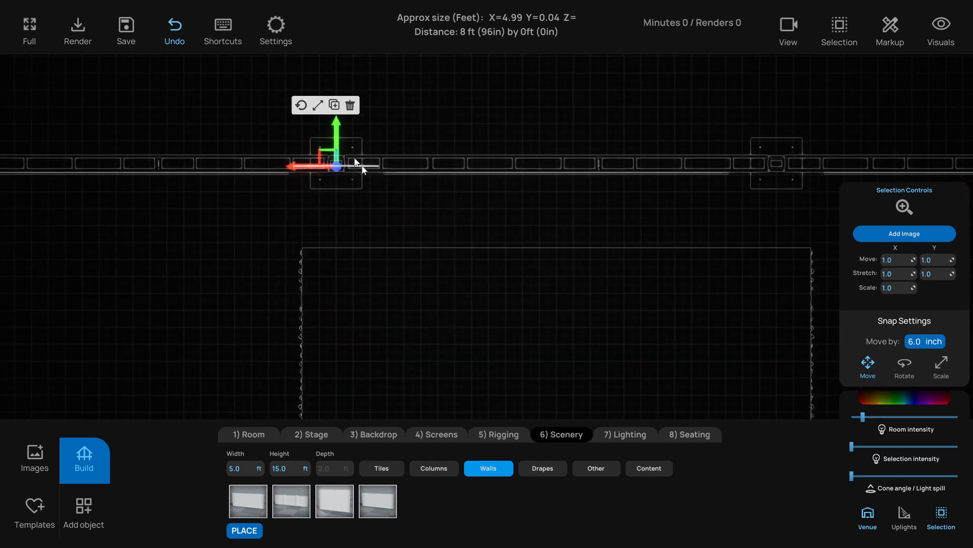
left_click_drag(338, 137, 334, 145)
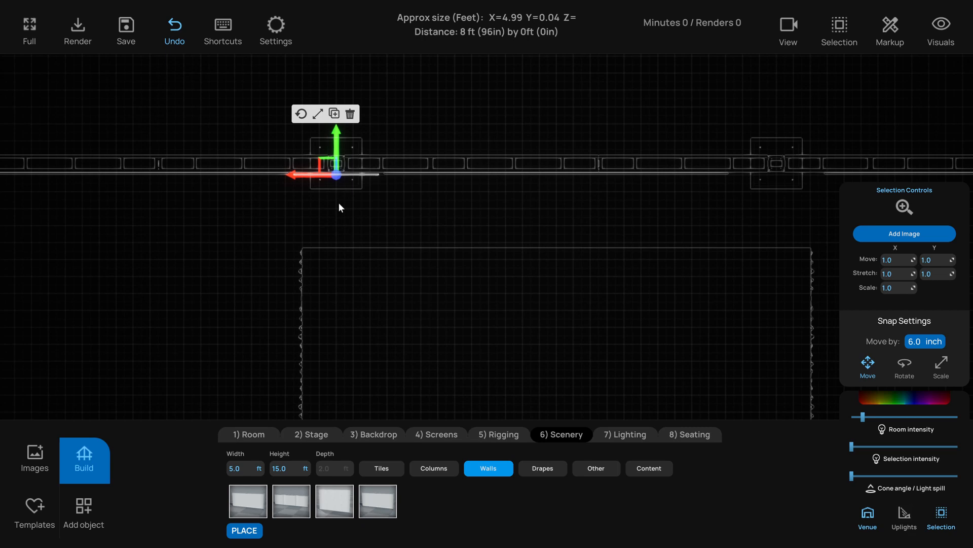
key("t")
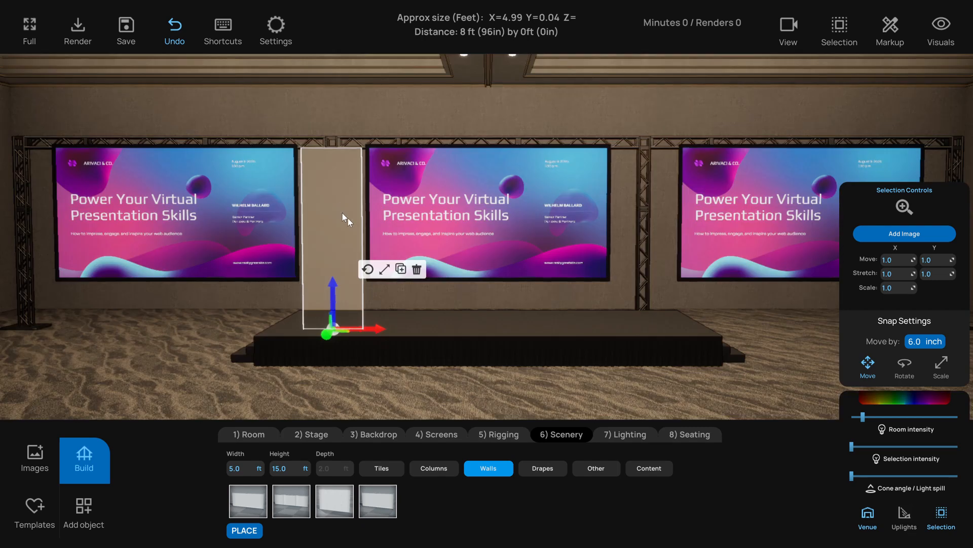
Copy the 5 ft wall panel to the outer left truss tower, then reselect the original panel
scroll(379, 243, "down", 3)
left_click_drag(402, 319, 152, 323, "alt")
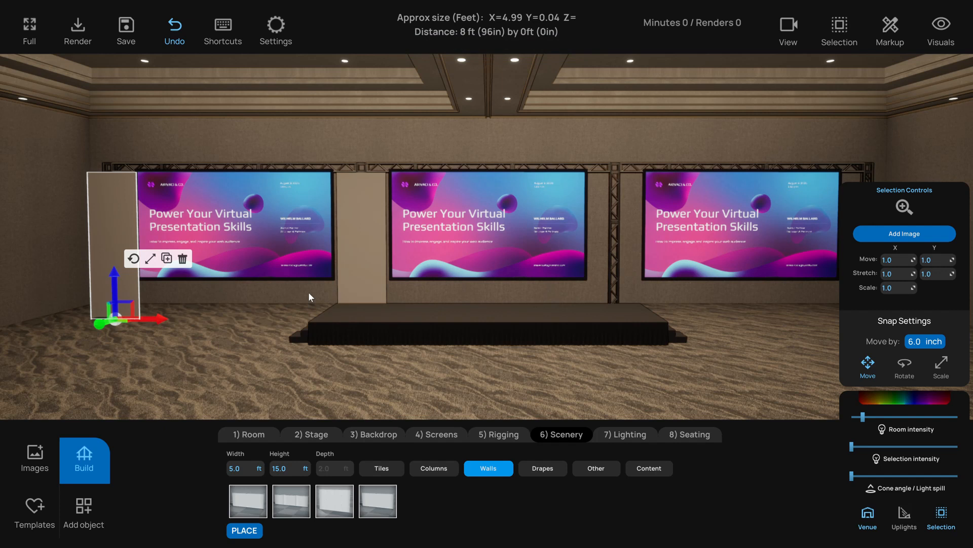
left_click(366, 278)
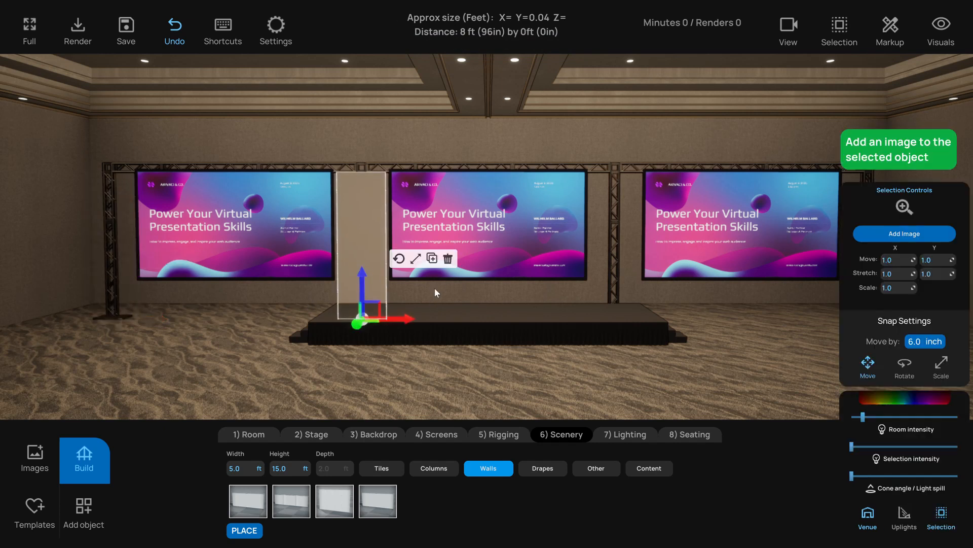
Reset the wall panel's width to 4 ft and move it to the tower between the left and center screens
left_click(244, 466)
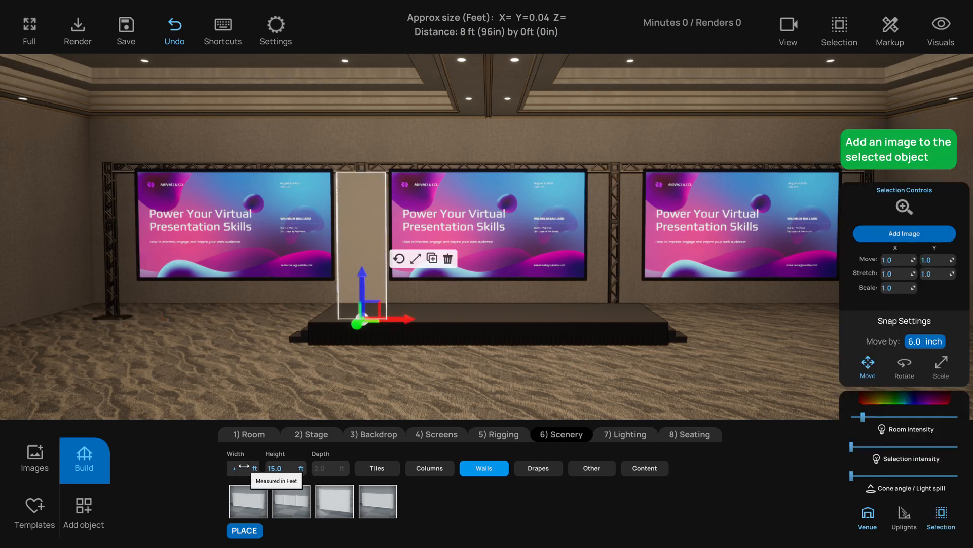
type("4")
key("Return")
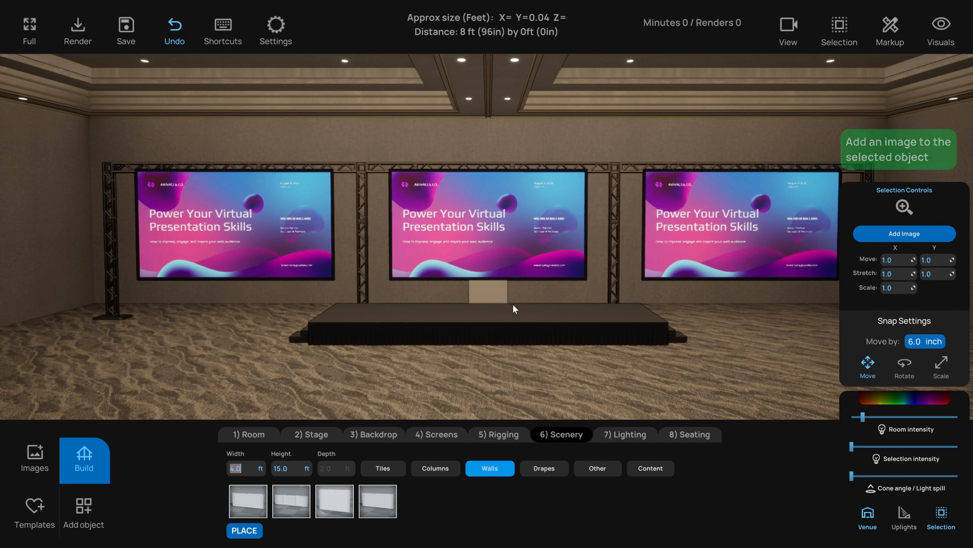
left_click(496, 279)
left_click(491, 300)
left_click_drag(518, 315, 351, 325)
In the top view, align the 4 ft wall panel with the screen line, centered in front of the truss tower
key("t")
scroll(344, 232, "up", 3)
key("f")
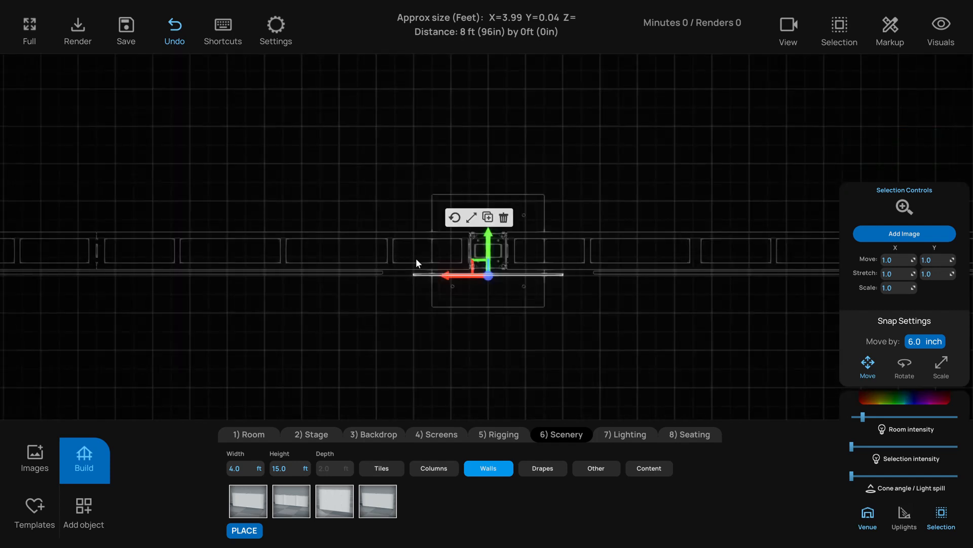
key("t")
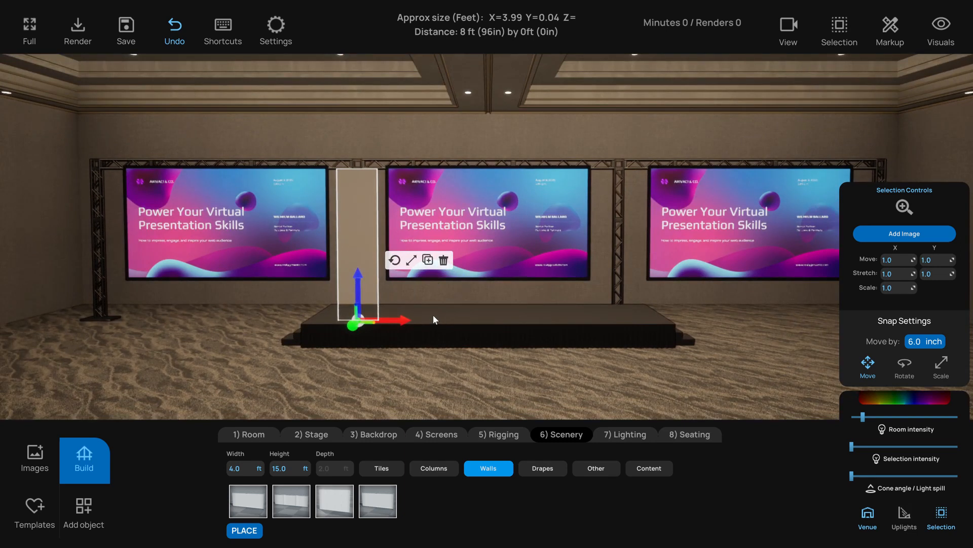
Copy the 4 ft wall panel to the outer left truss tower, on the far side of the left screen
right_click_drag(464, 347, 463, 348)
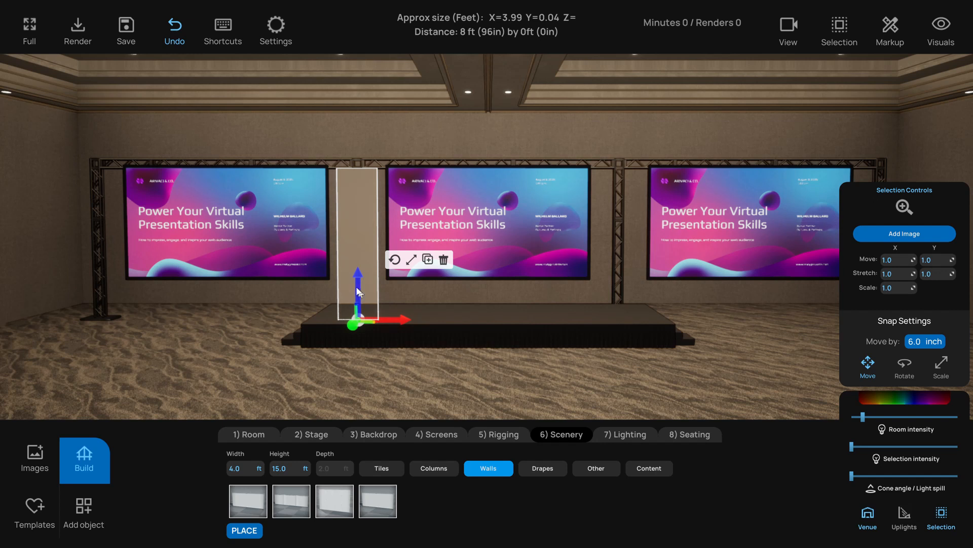
key("f")
scroll(477, 260, "down", 5)
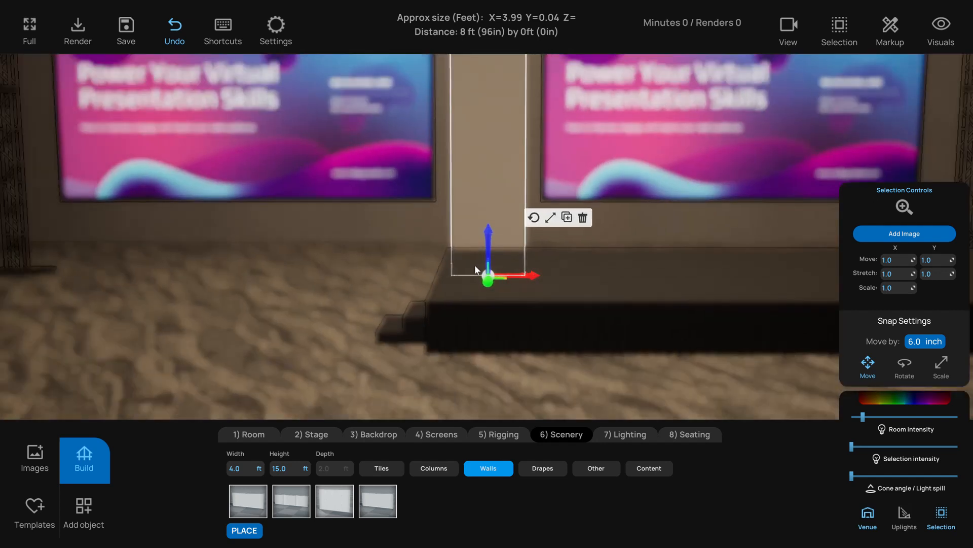
scroll(470, 241, "down", 3)
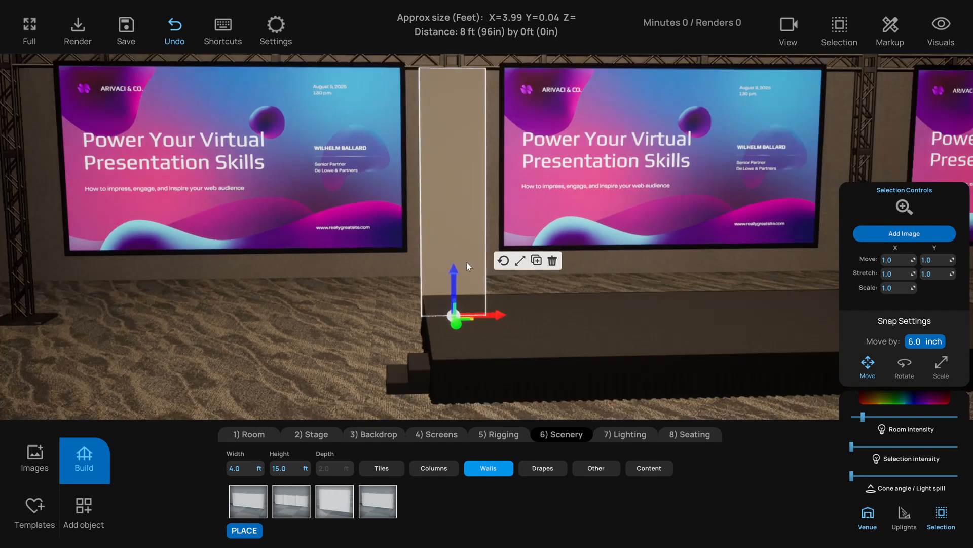
scroll(466, 262, "up", 5)
key("Home")
scroll(465, 266, "down", 1)
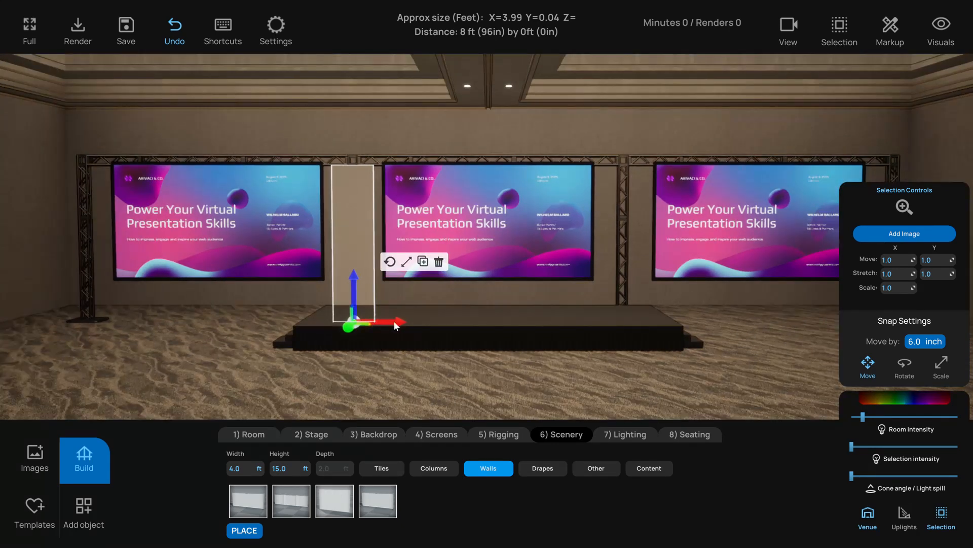
left_click_drag(392, 322, 143, 321, "alt")
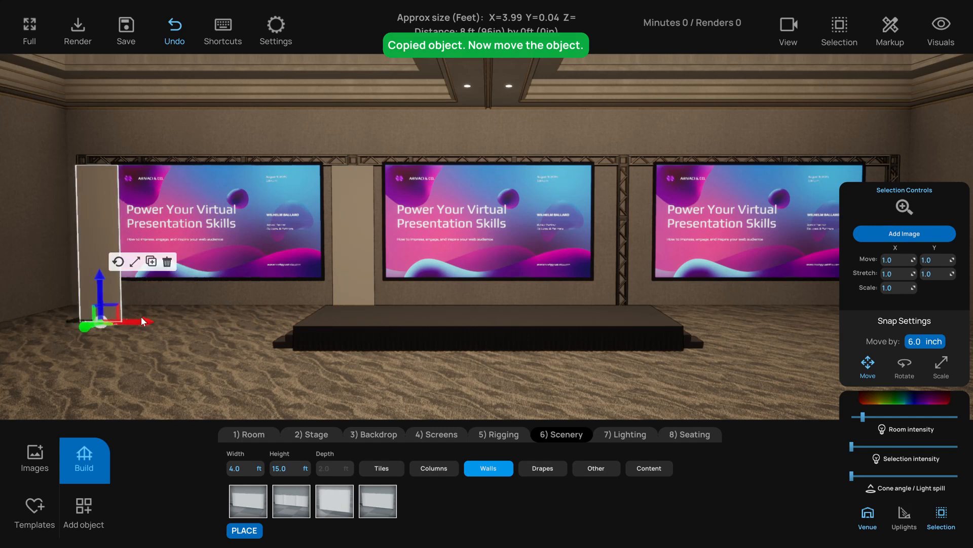
Shift the left screen against the inner wall panel and move the outer panel inward to meet the screen
left_click(254, 239)
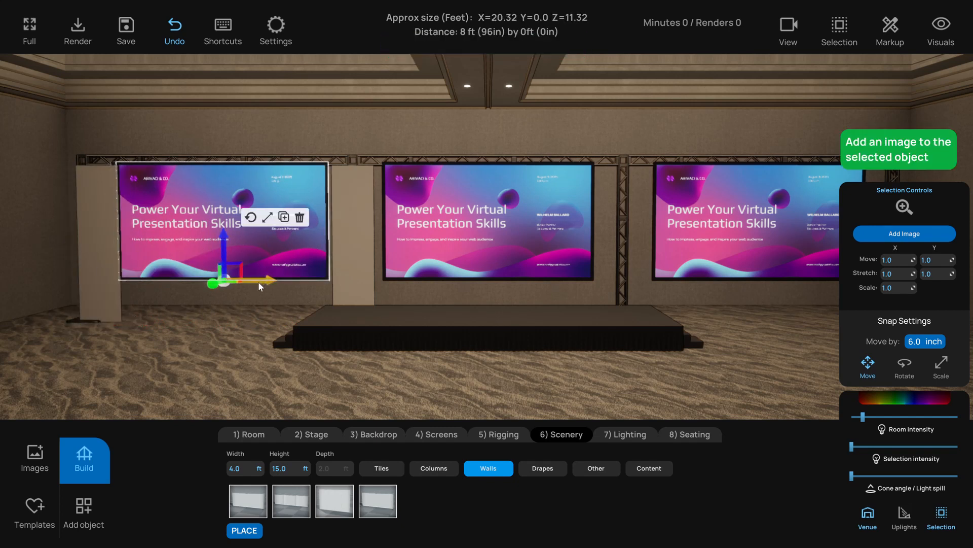
left_click_drag(264, 281, 271, 285)
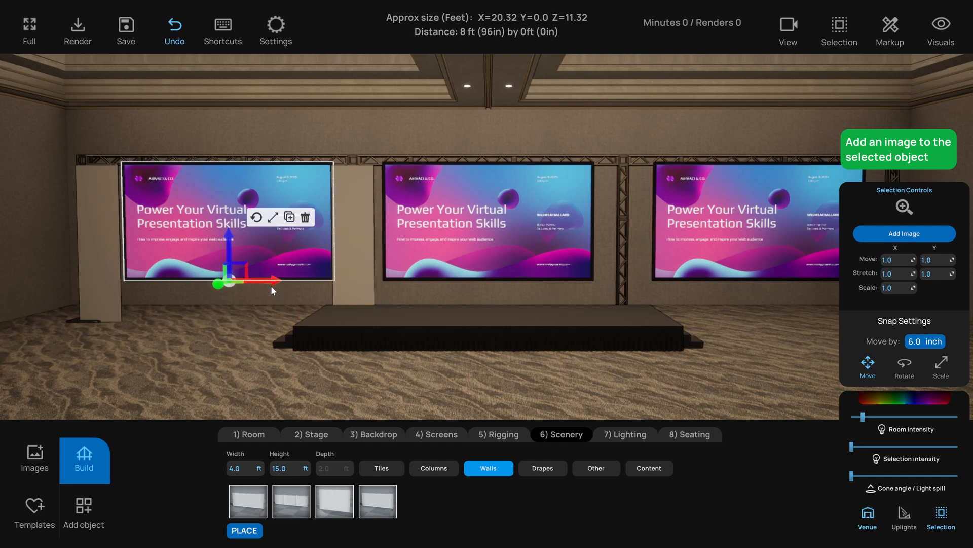
left_click(96, 232)
left_click_drag(139, 320, 145, 321)
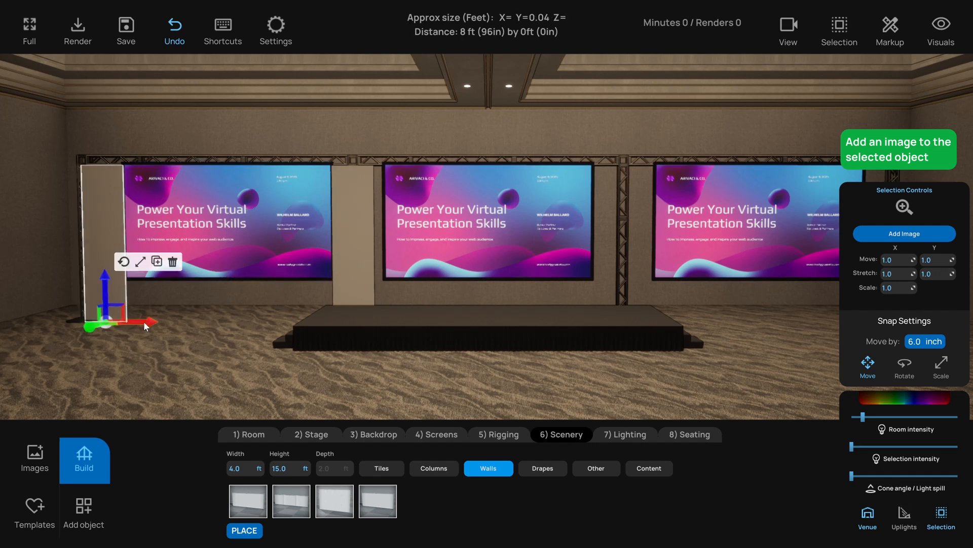
left_click(175, 353)
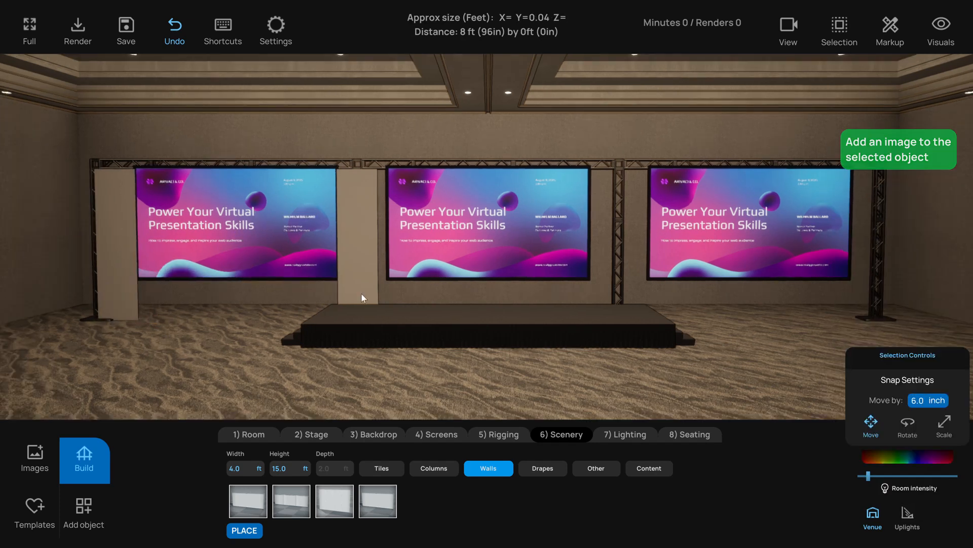
Select the left screen with both of its wall panels and move them together toward the center screen
left_click(292, 251)
left_click(120, 253, "shift")
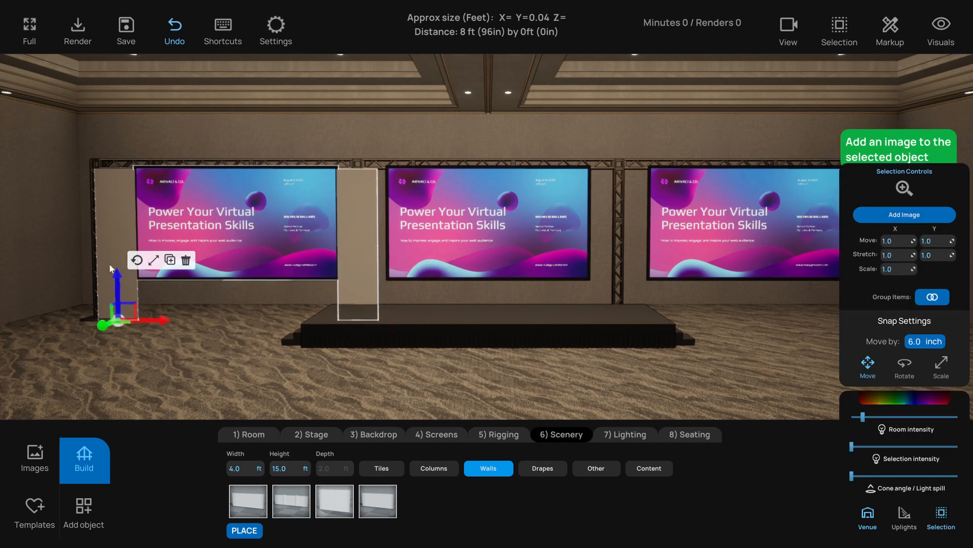
left_click_drag(160, 321, 165, 321)
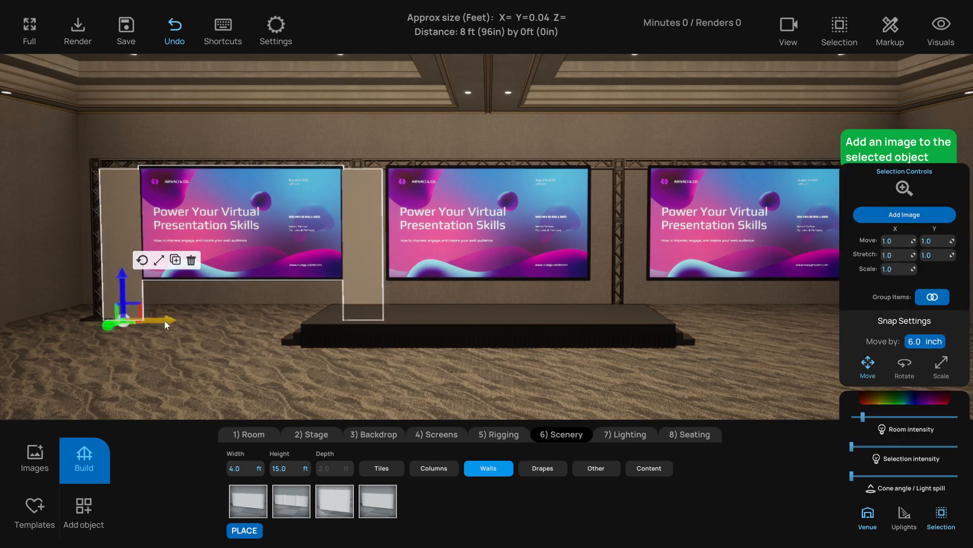
left_click(150, 384)
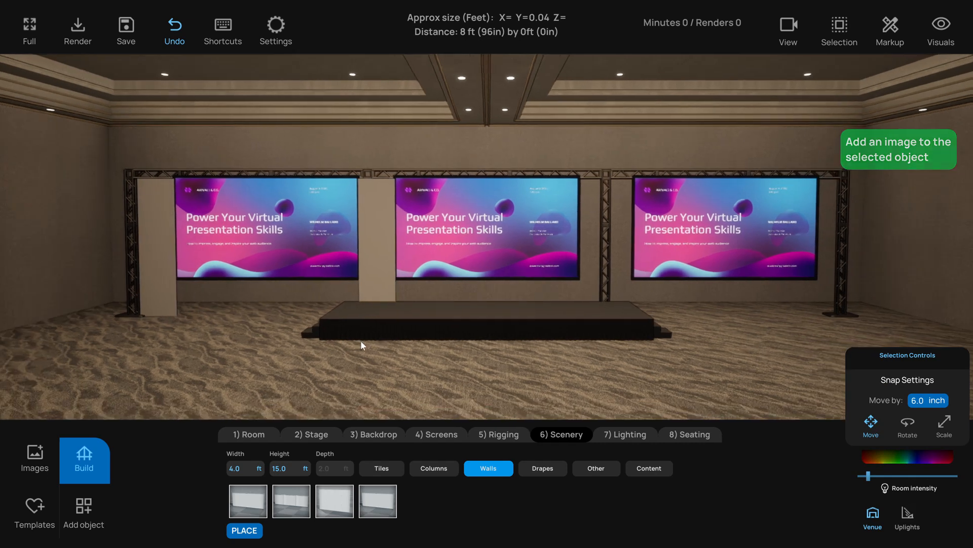
Copy the two wall panels to either side of the right screen and move that screen inward to fit between them
left_click(369, 269)
left_click_drag(189, 315, 626, 332, "alt")
key("s")
key("d")
left_click(715, 269)
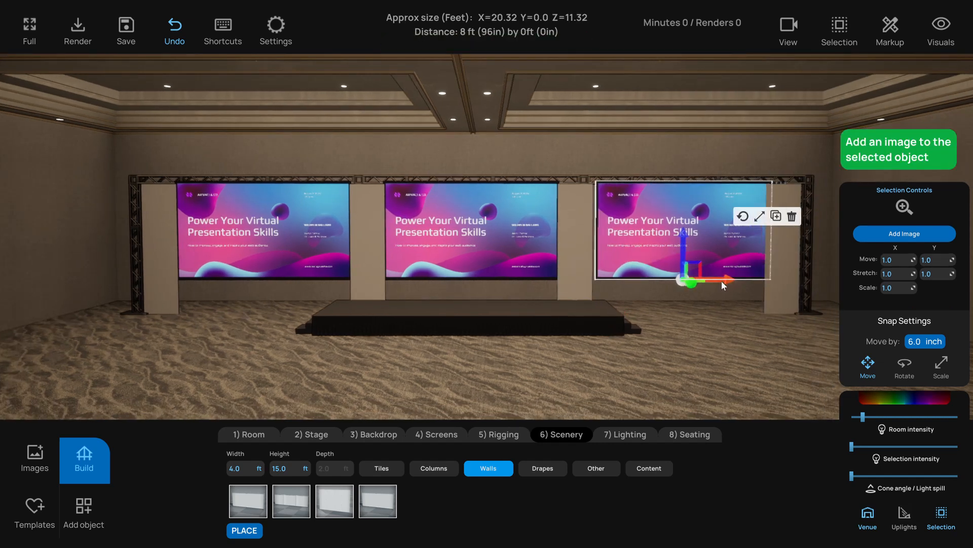
left_click(698, 351)
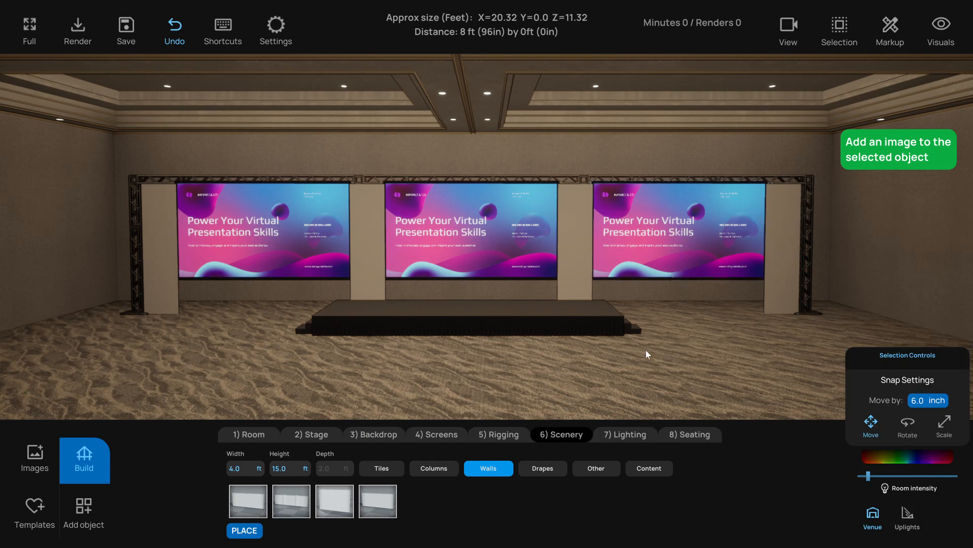
Lower all three screens together to match the tops of the wall panels, and set the move increment to 1 inch
key("w")
left_click(644, 261)
left_click(437, 256, "shift")
left_click(284, 253, "shift")
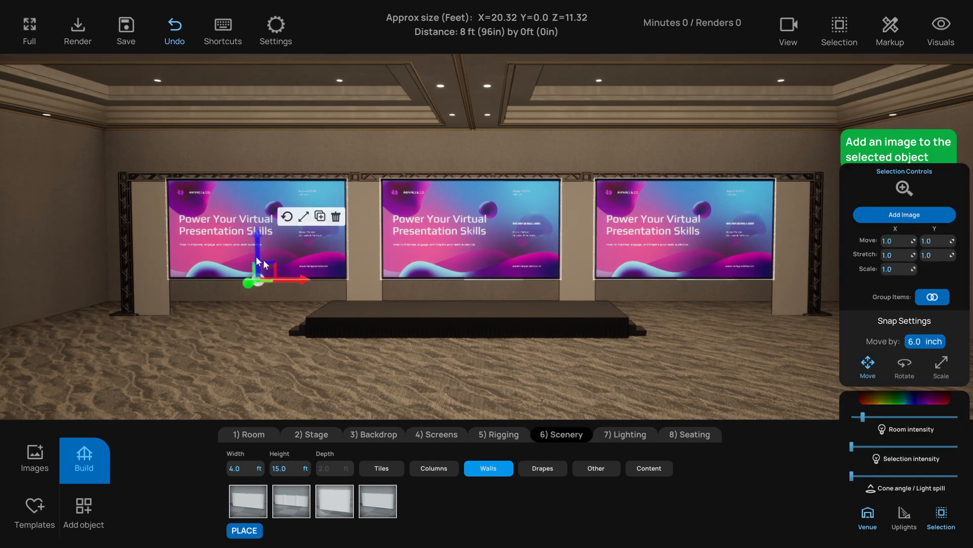
left_click_drag(257, 248, 256, 253)
left_click(923, 339)
type("1")
key("Return")
right_click_drag(717, 346, 711, 348)
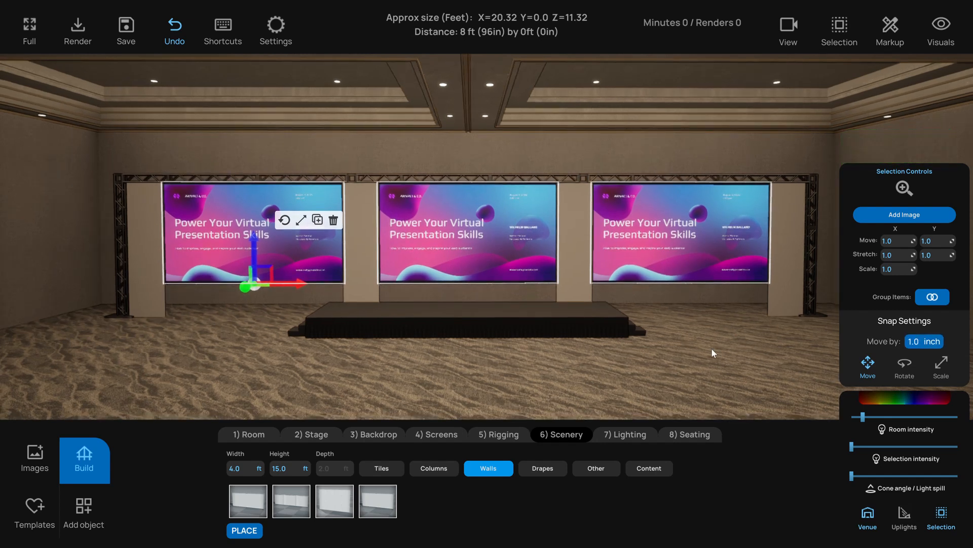
left_click(510, 370)
left_click(299, 240)
left_click(668, 244)
left_click(396, 381)
scroll(403, 378, "up", 3)
scroll(409, 376, "down", 3)
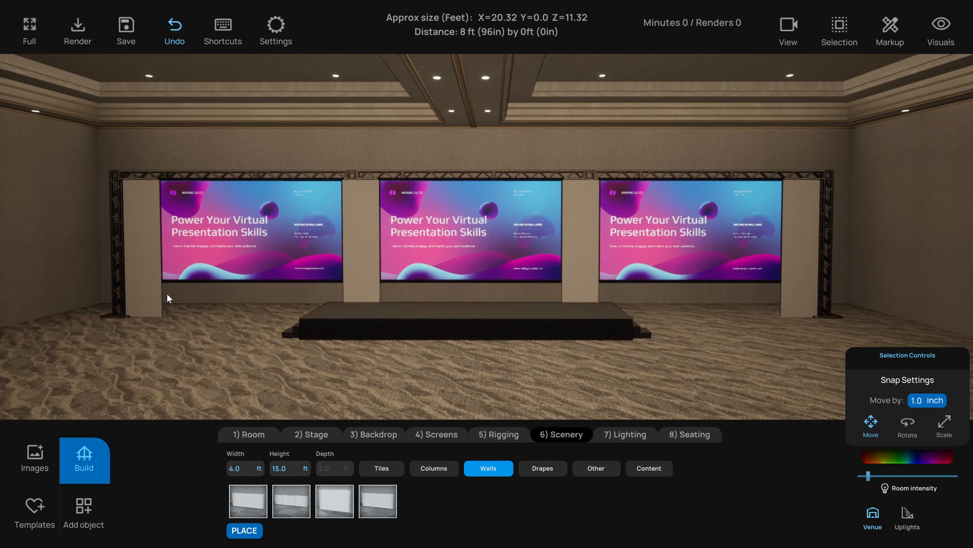
Place a wall panel 20 ft wide and 4 ft high beneath the center screen
left_click(146, 261)
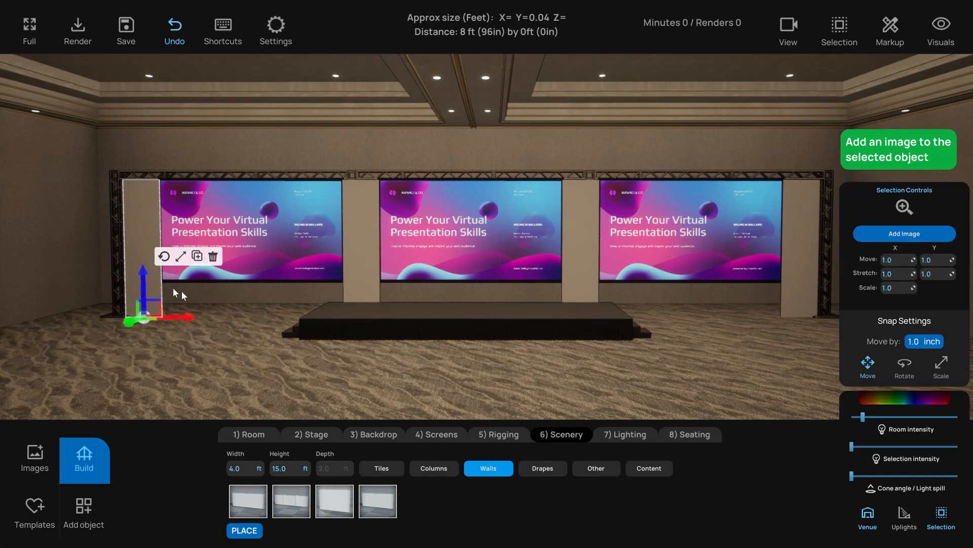
left_click(223, 367)
left_click(249, 504)
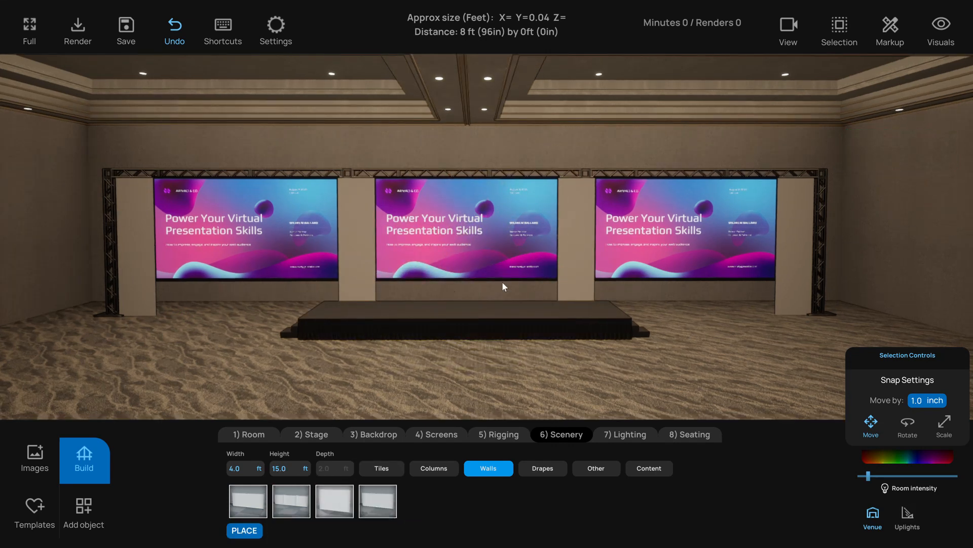
scroll(372, 363, "up", 3)
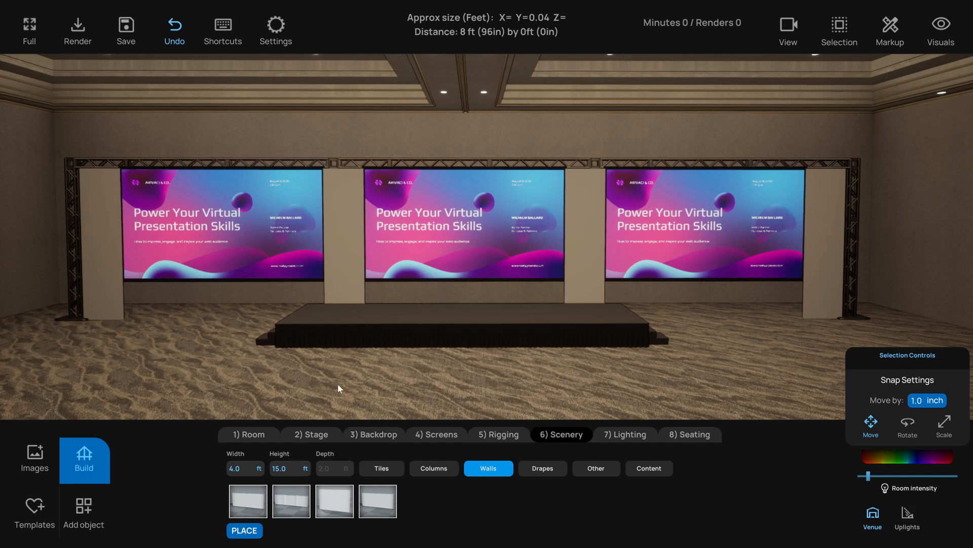
left_click(269, 485)
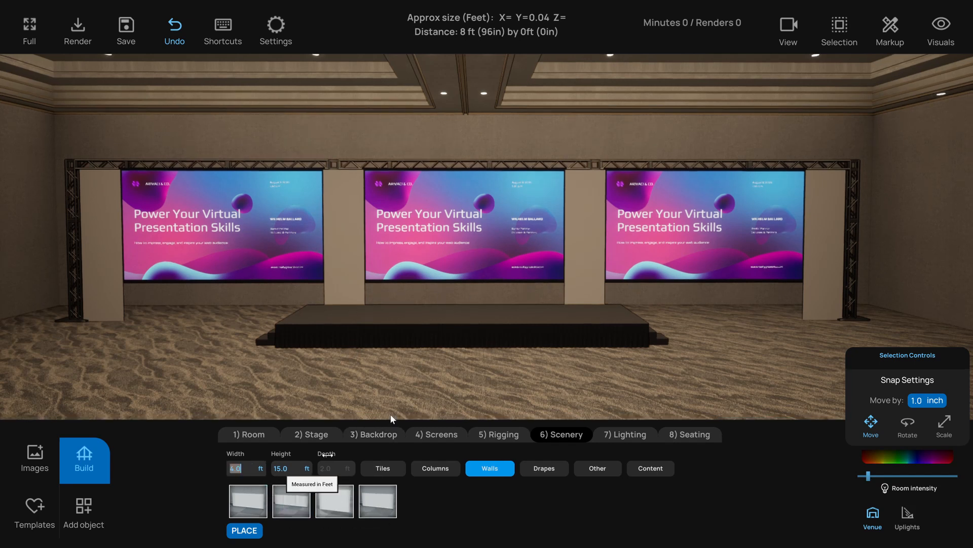
key("Tab")
type("4")
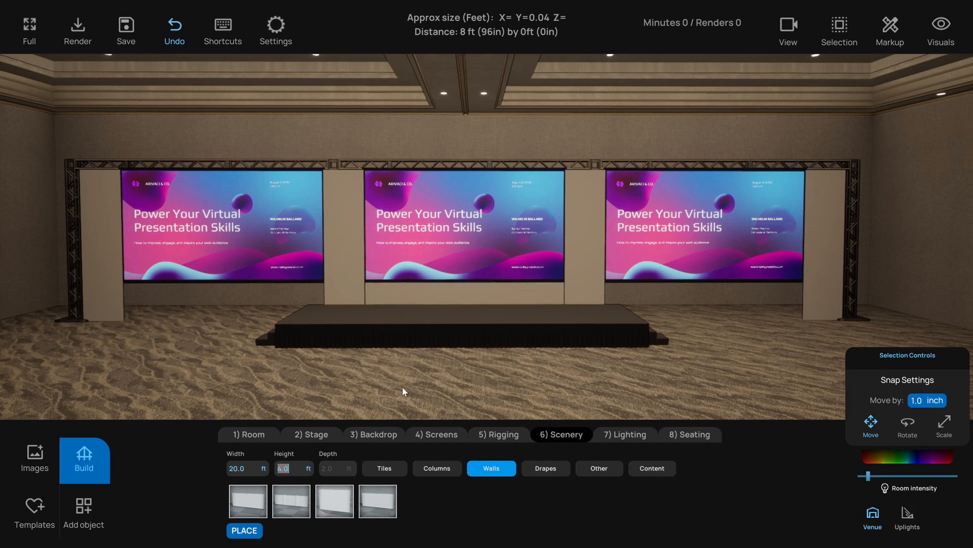
left_click(382, 506)
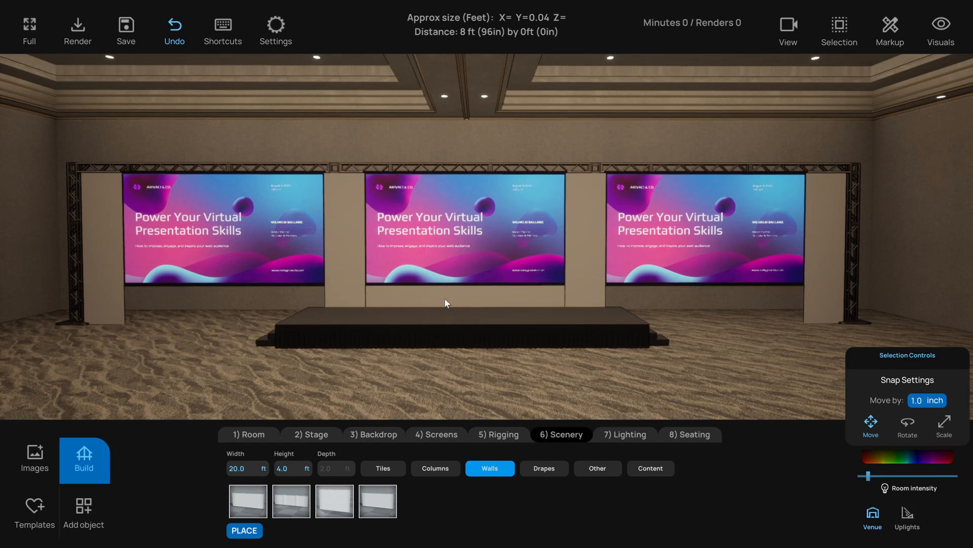
Adjust the low wall panel's depth to line up with the taller wall panels on either side of the center screen
left_click(443, 295)
key("f")
scroll(430, 349, "down", 3)
right_click_drag(437, 322, 498, 337)
left_click_drag(515, 286, 524, 292)
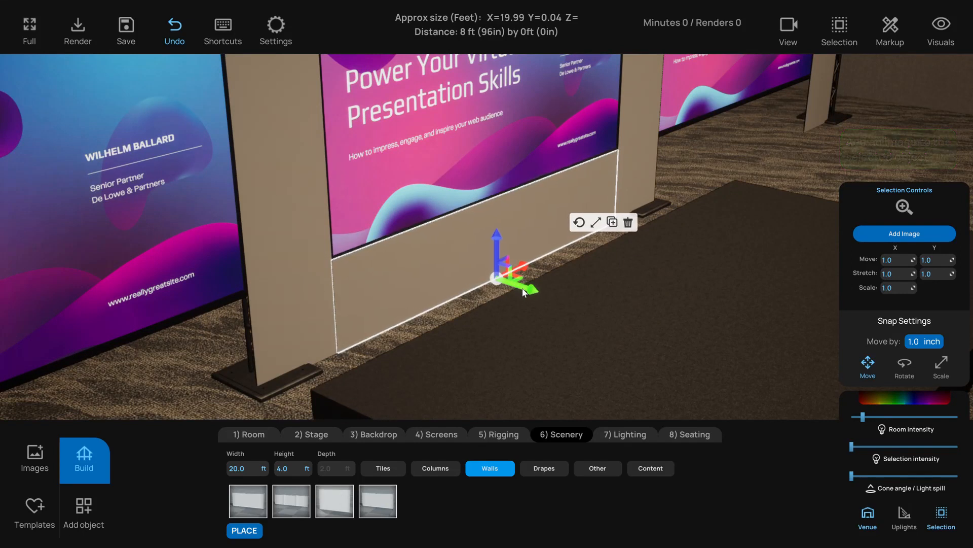
left_click(695, 174)
right_click_drag(574, 236, 490, 231)
scroll(481, 253, "down", 8)
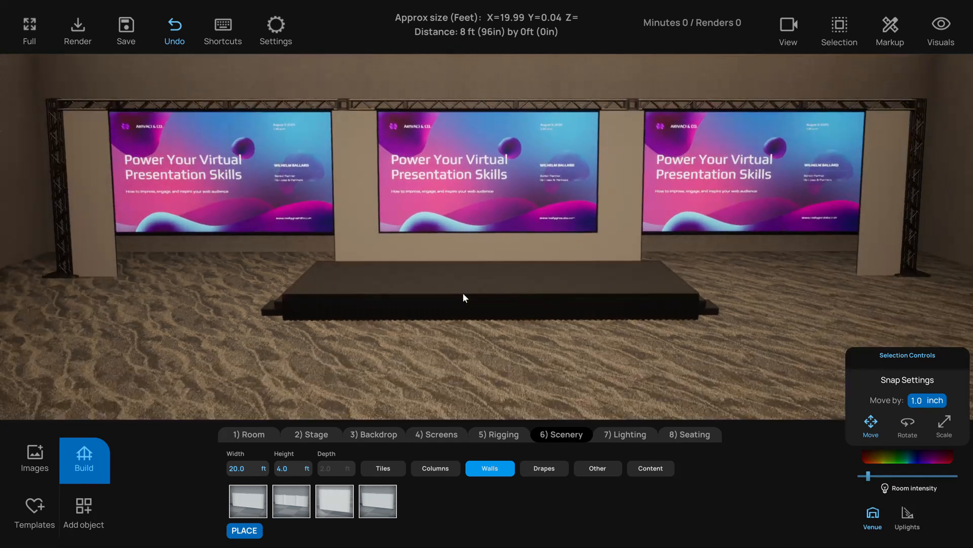
left_click(468, 247)
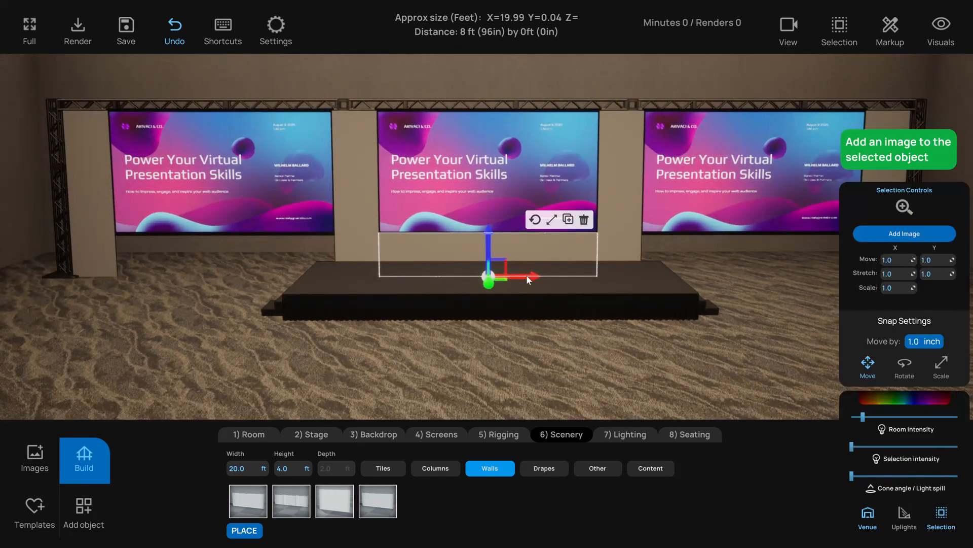
left_click(550, 219)
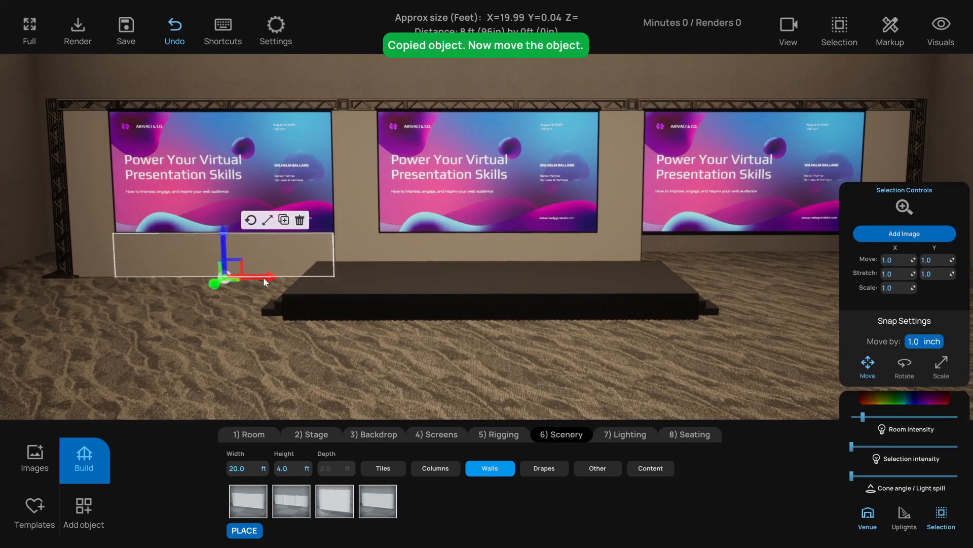
key("Delete")
Set the move increment to 6 inches and copy the low center wall panel beneath both the left and right screens
left_click(504, 248)
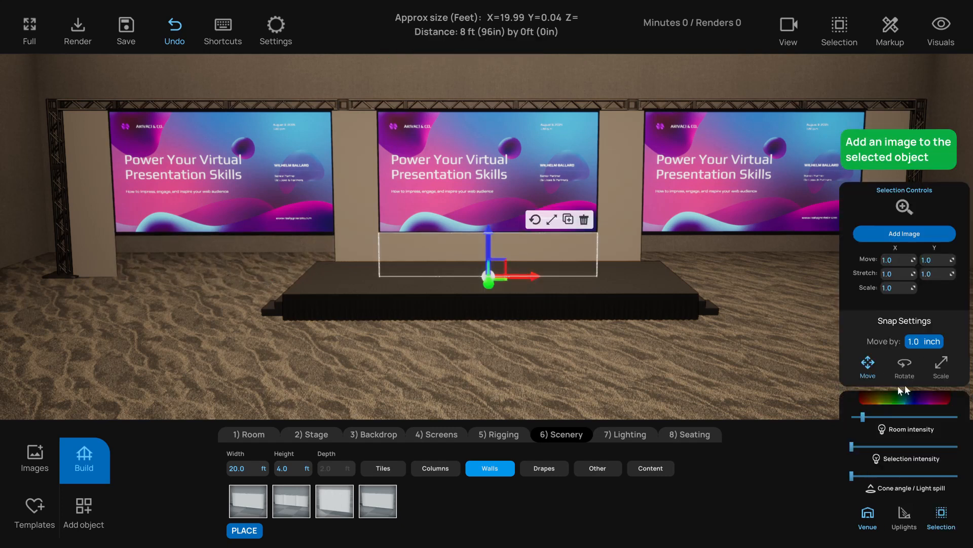
left_click(920, 342)
left_click(509, 282)
left_click(525, 261)
left_click_drag(531, 278, 772, 286)
left_click(237, 275)
left_click(237, 273)
scroll(237, 274, "down", 2)
left_click(771, 282)
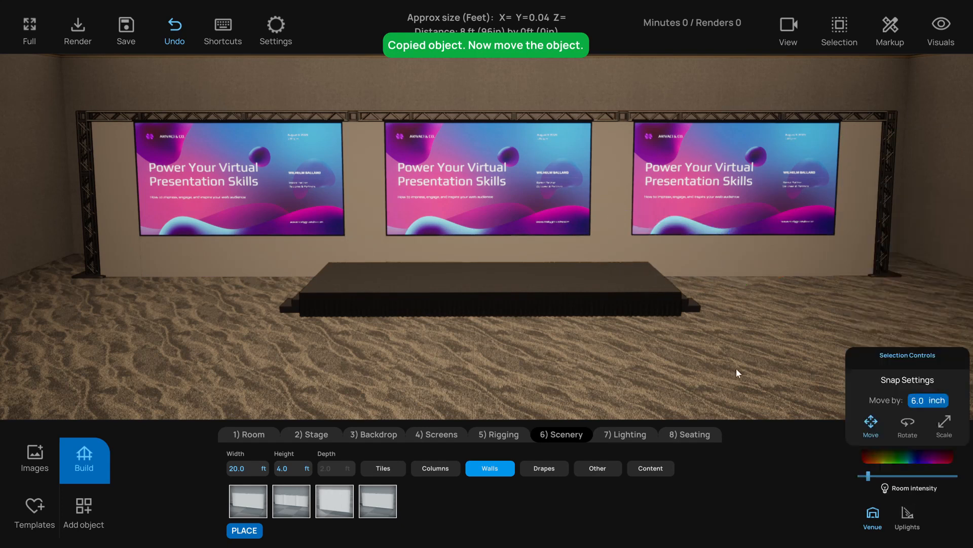
Save the project
scroll(737, 368, "down", 5)
scroll(680, 357, "down", 3)
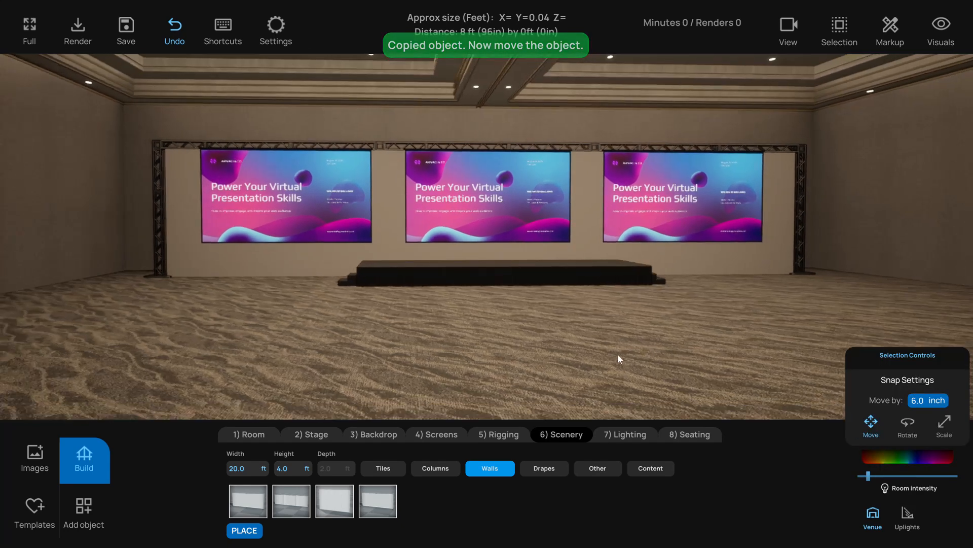
scroll(483, 334, "down", 3)
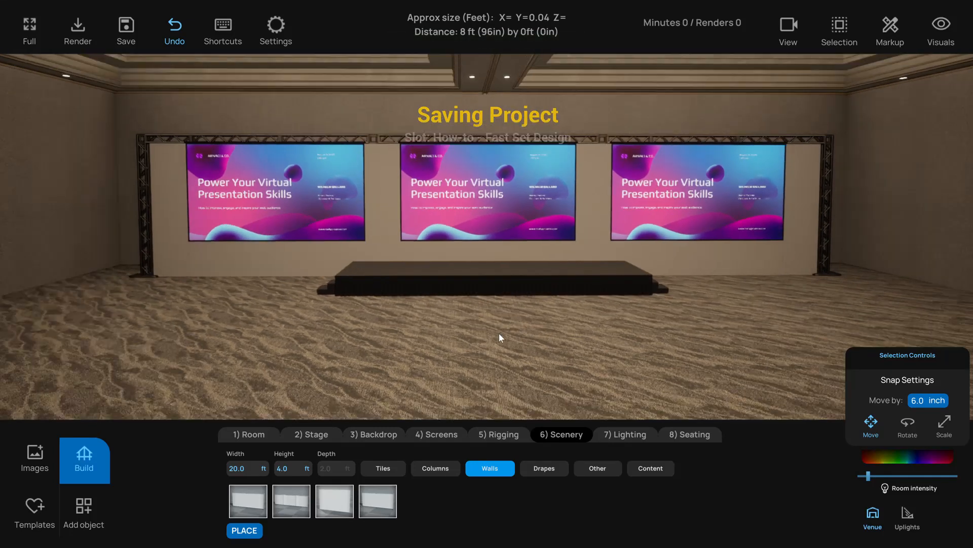
scroll(499, 333, "up", 4)
left_click_drag(633, 269, 349, 323)
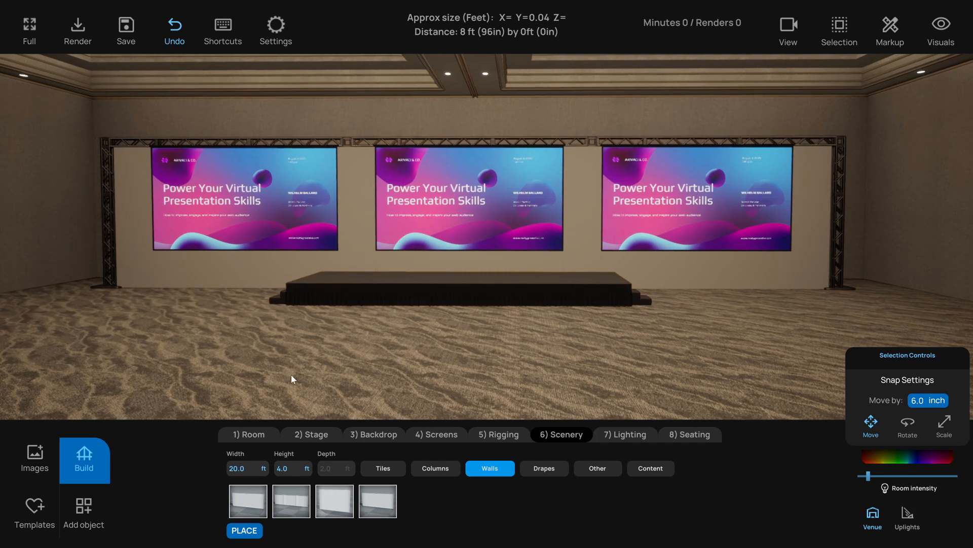
left_click(85, 506)
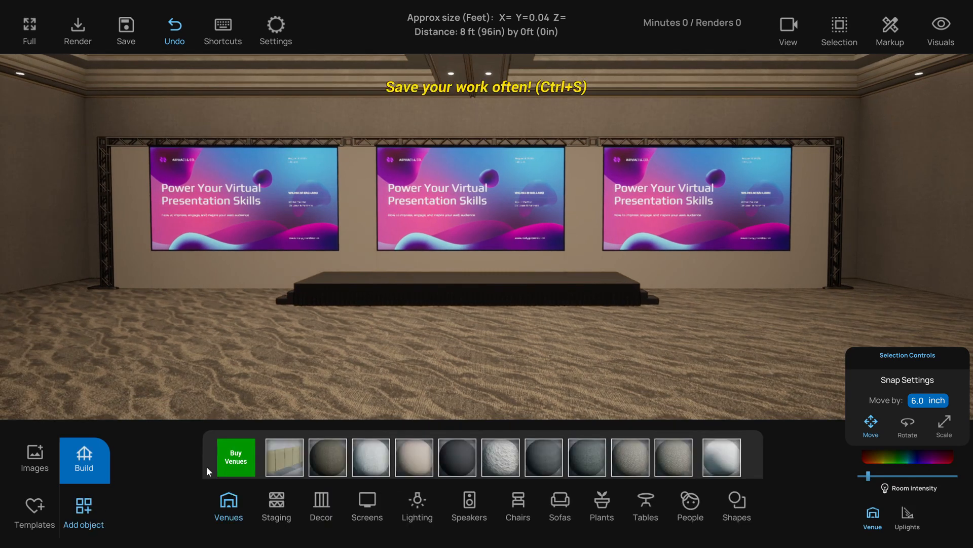
left_click(277, 503)
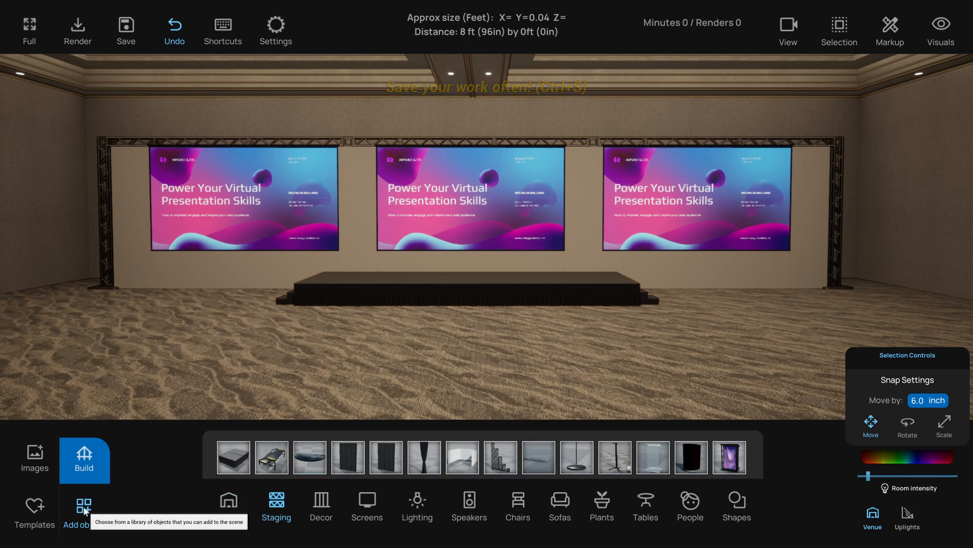
left_click(85, 462)
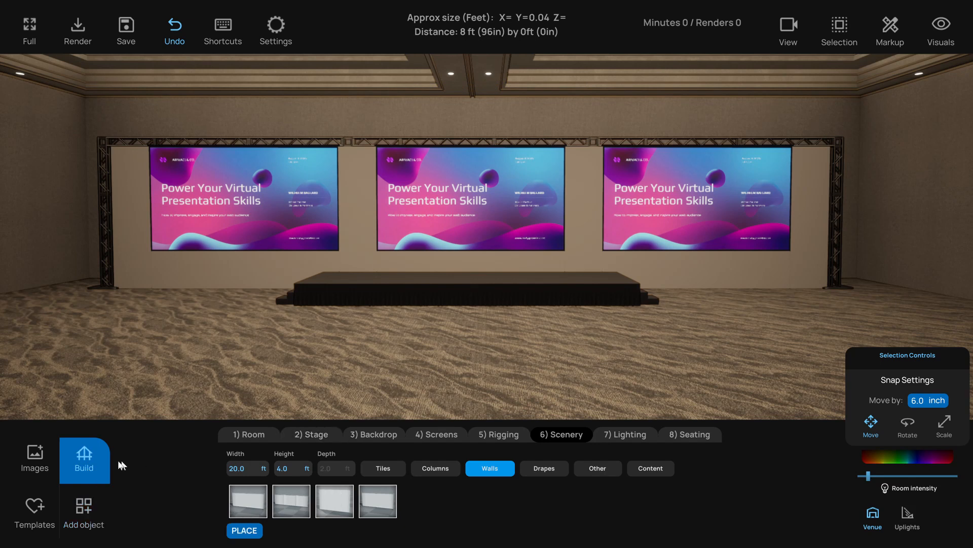
left_click(93, 459)
left_click(97, 458)
left_click(374, 434)
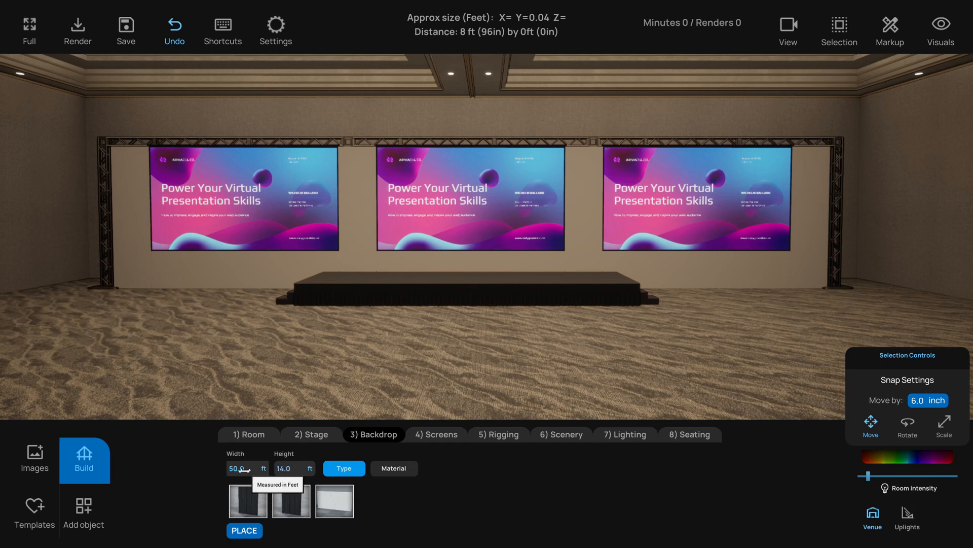
Try out black drape panels from the staging objects in front of the stage and delete them
left_click(84, 510)
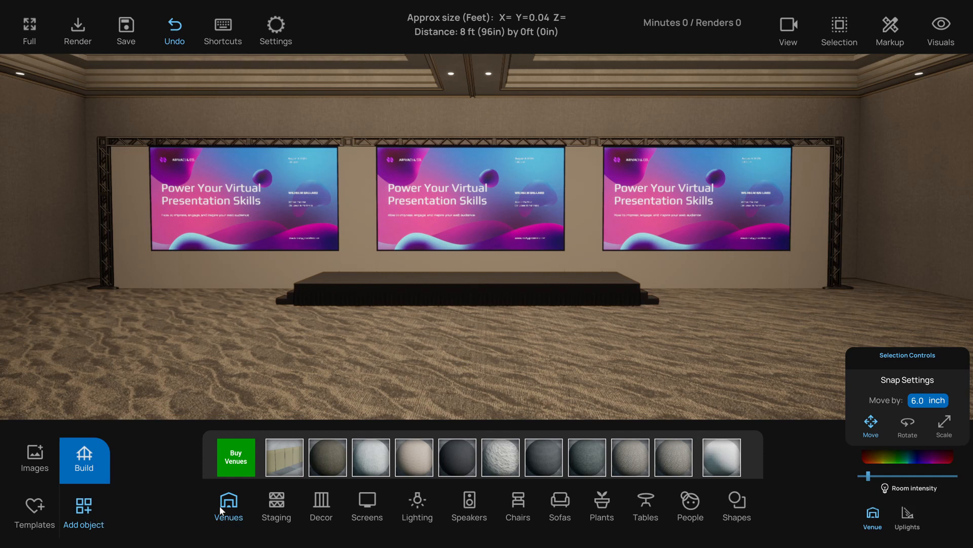
left_click(283, 502)
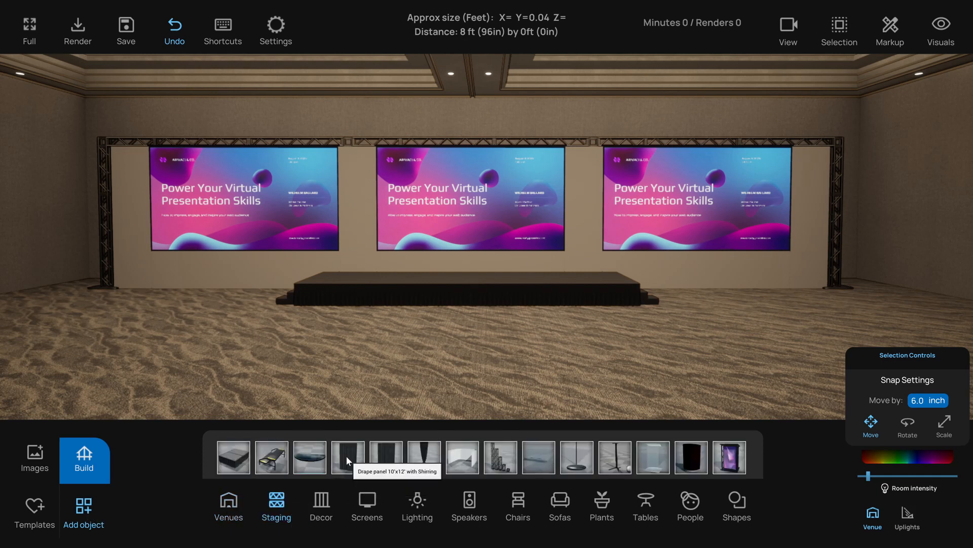
left_click_drag(384, 454, 371, 375)
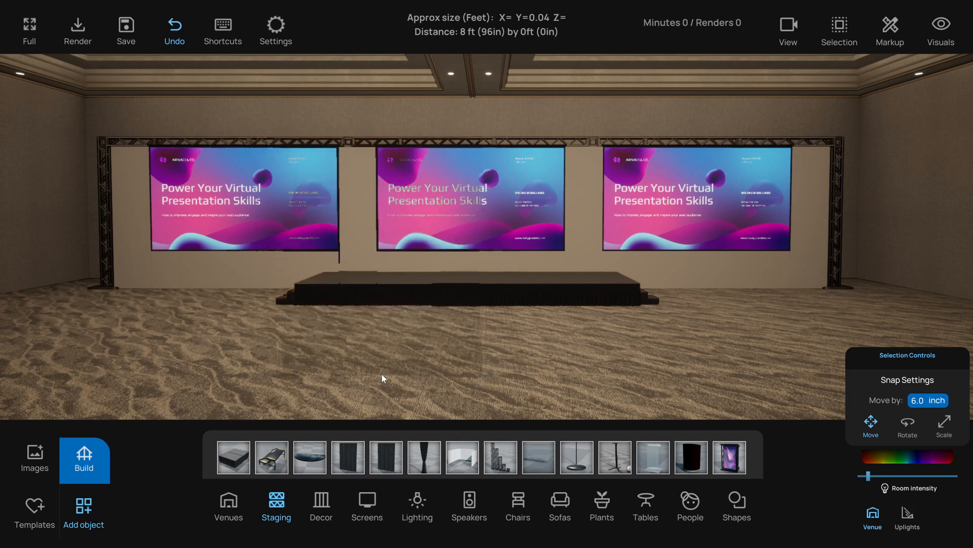
left_click_drag(388, 455, 380, 385)
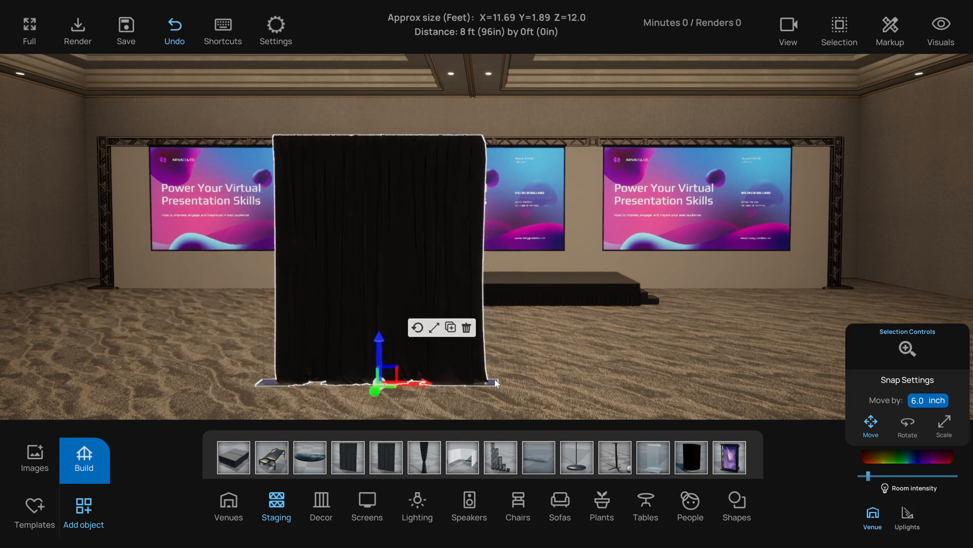
left_click(466, 327)
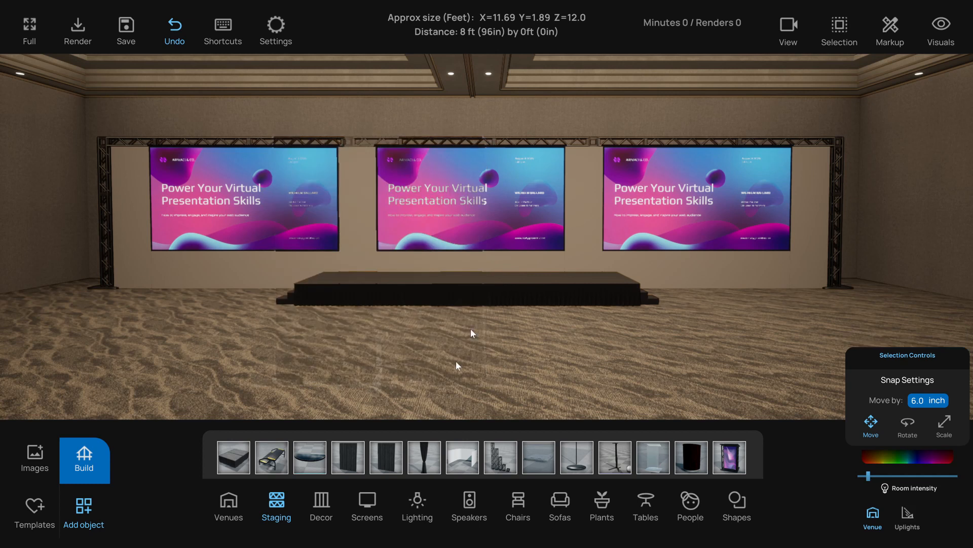
left_click_drag(398, 449, 408, 387)
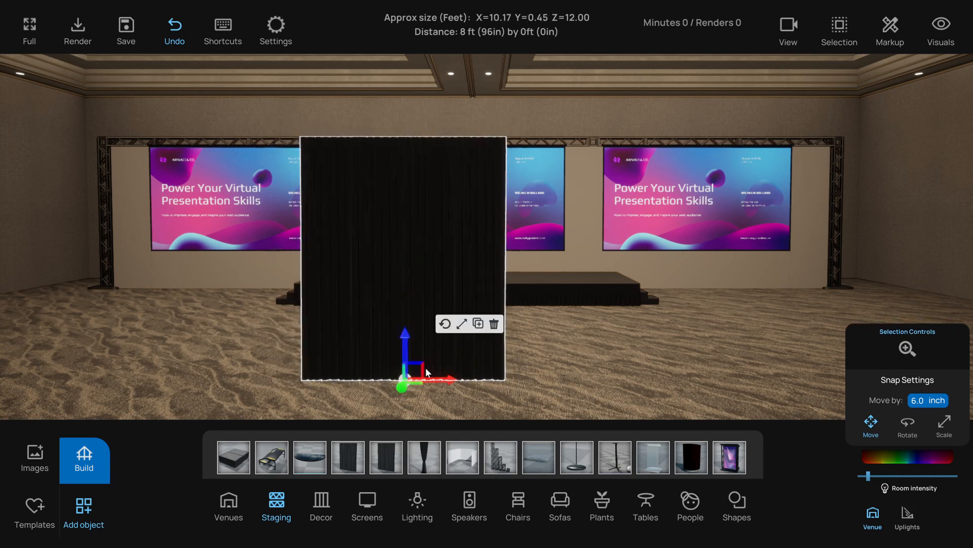
left_click(467, 328)
Place a black drape panel without bases on top of the truss's left end
left_click_drag(391, 457, 145, 144)
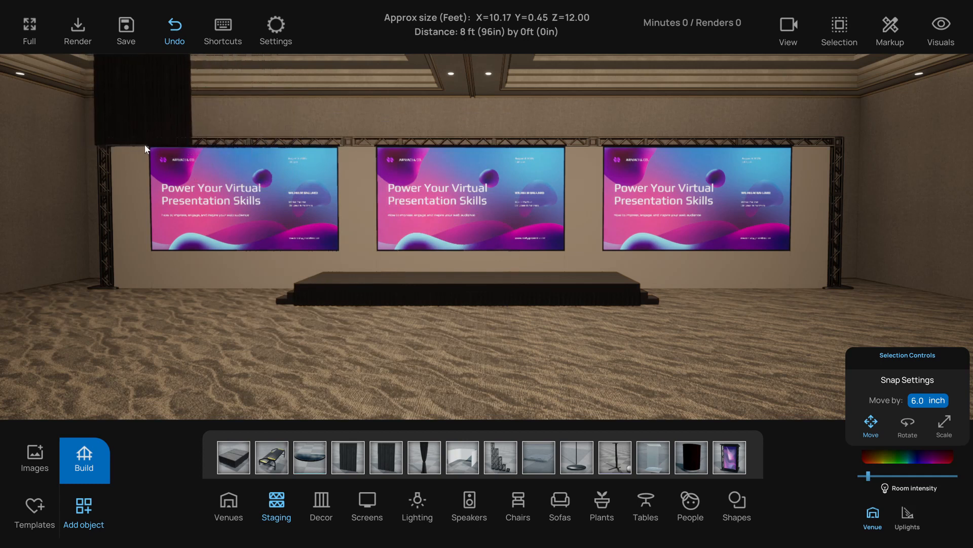
left_click(146, 143)
left_click(158, 131)
key("f")
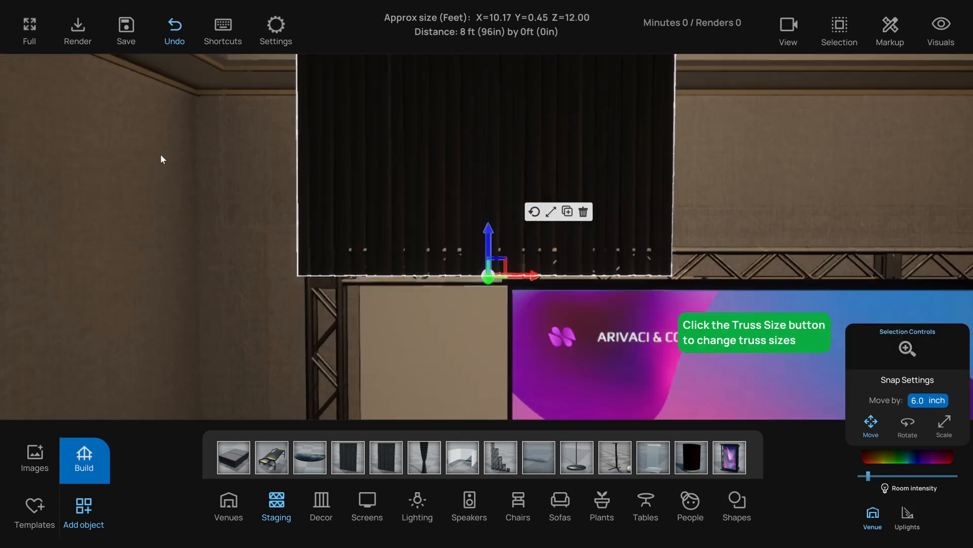
Set the move increment to 1 inch and shift the drape panel forward to sit in front of the truss
scroll(305, 232, "down", 2)
left_click(907, 349)
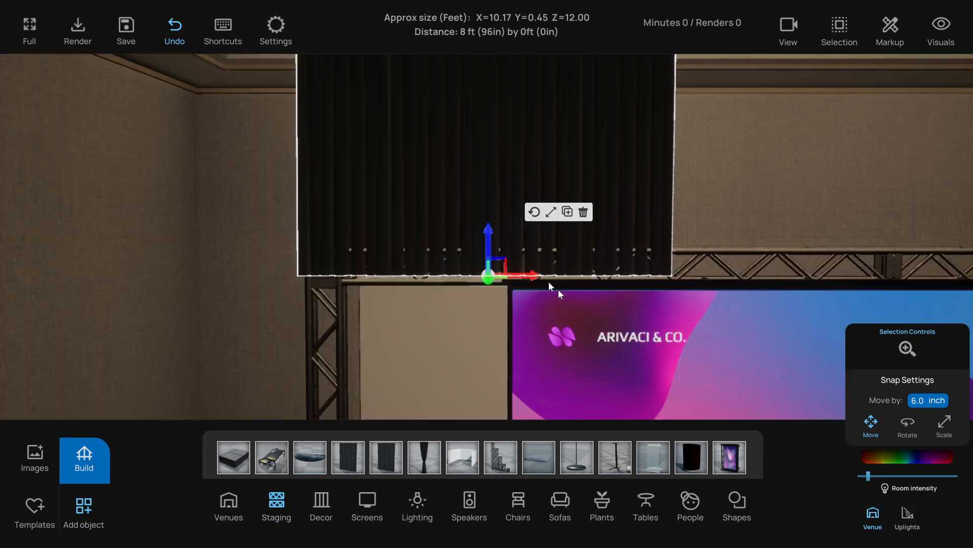
scroll(537, 293, "down", 3)
right_click_drag(536, 291, 556, 296)
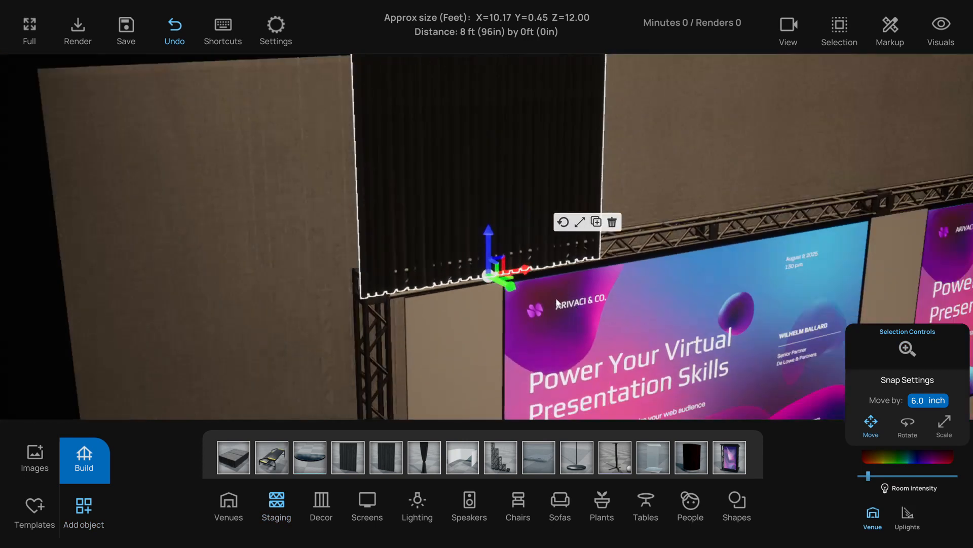
scroll(530, 294, "up", 4)
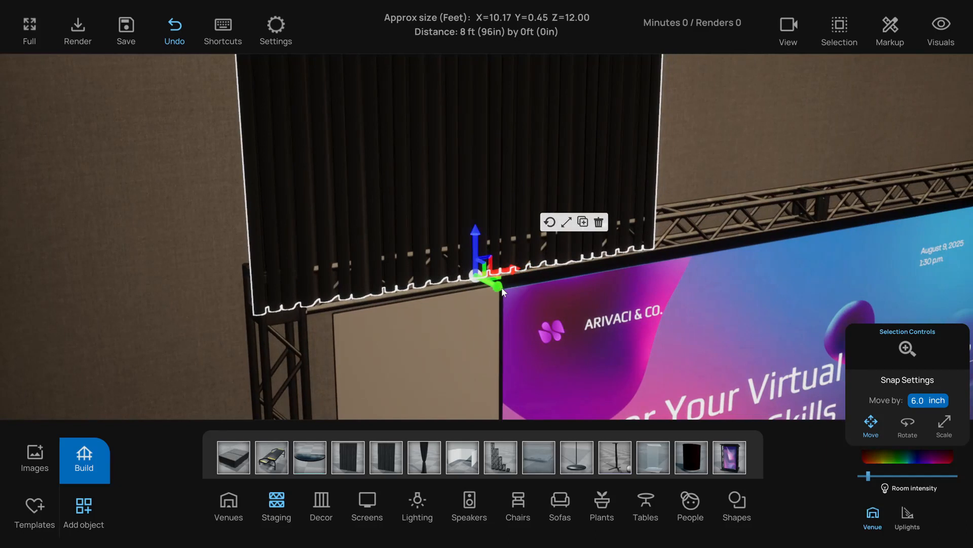
left_click(925, 400)
type("1")
left_click_drag(492, 292, 498, 292)
right_click_drag(501, 299, 511, 250)
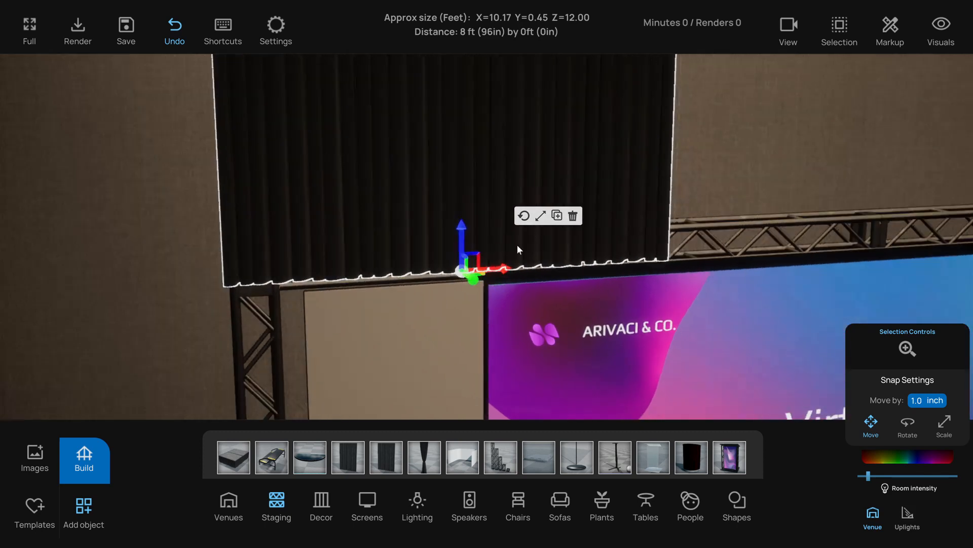
Scale the drape panel's height down to about 1.1 ft and align it vertically to cover the horizontal truss
left_click(541, 218)
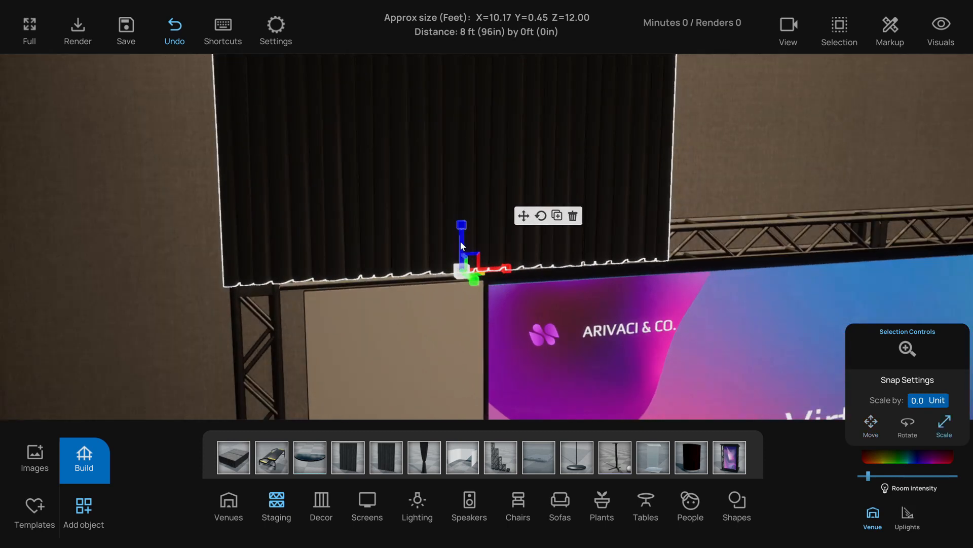
left_click_drag(461, 247, 469, 301)
left_click(524, 215)
left_click_drag(458, 235, 462, 245)
right_click_drag(485, 266, 431, 267)
left_click_drag(254, 232, 253, 235)
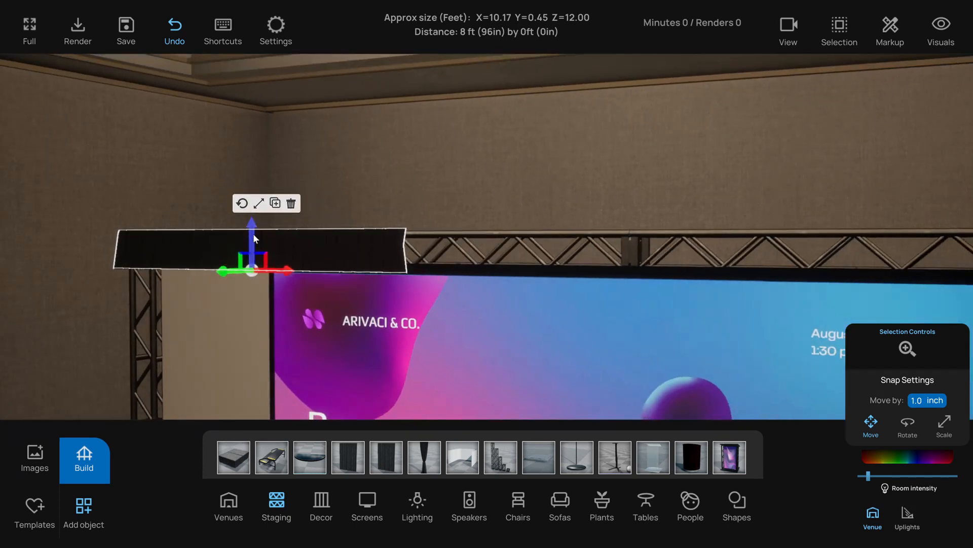
Copy the shortened drape panel, then grouped copies of it, along the truss to cover its full width
scroll(268, 248, "down", 5)
right_click_drag(267, 248, 324, 285)
scroll(388, 283, "down", 4)
scroll(418, 284, "down", 2)
right_click_drag(413, 282, 293, 283)
key("ctrl+c")
left_click_drag(176, 261, 276, 266)
left_click(161, 253, "shift")
left_click_drag(163, 258, 571, 261)
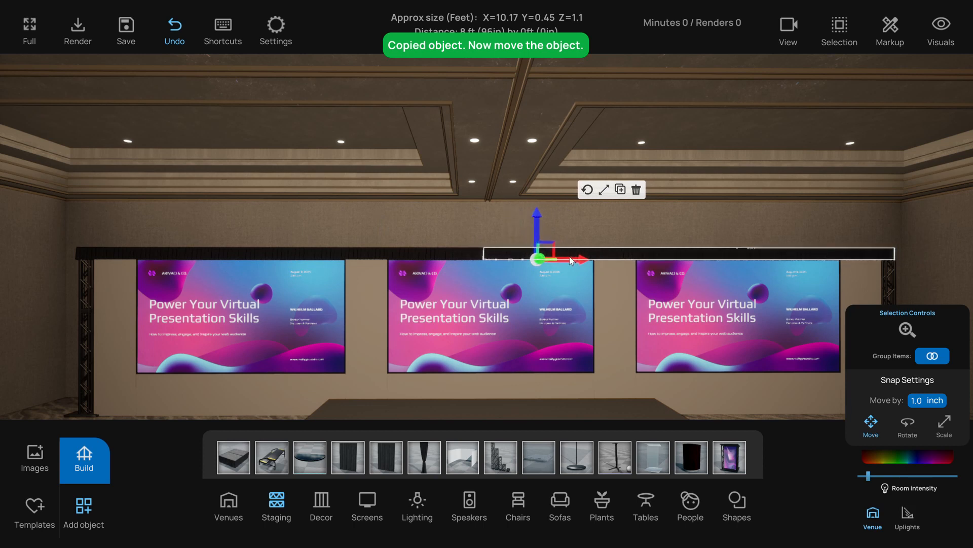
left_click(449, 212)
key("s")
right_click_drag(492, 296, 485, 298)
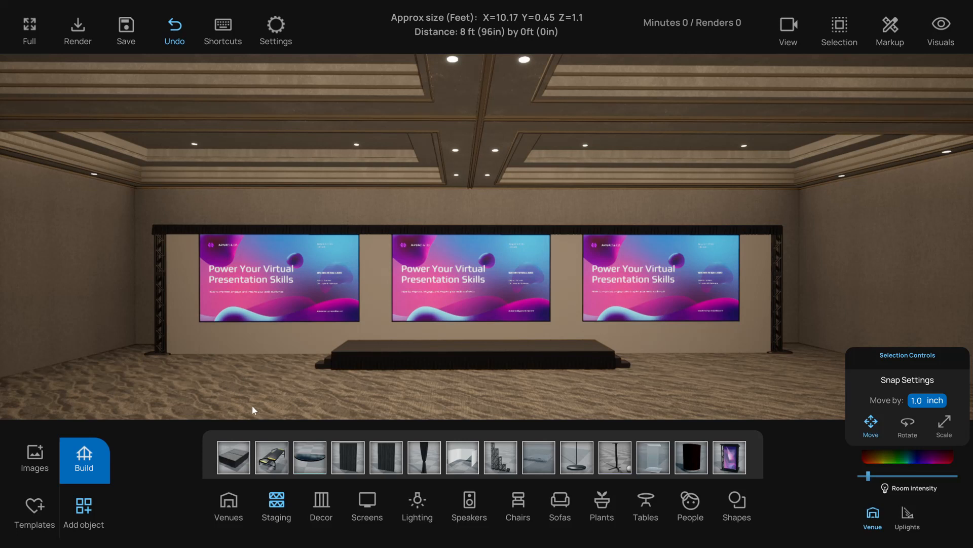
Save the project with the draped truss in place
key("ctrl+s")
right_click_drag(273, 403, 277, 404)
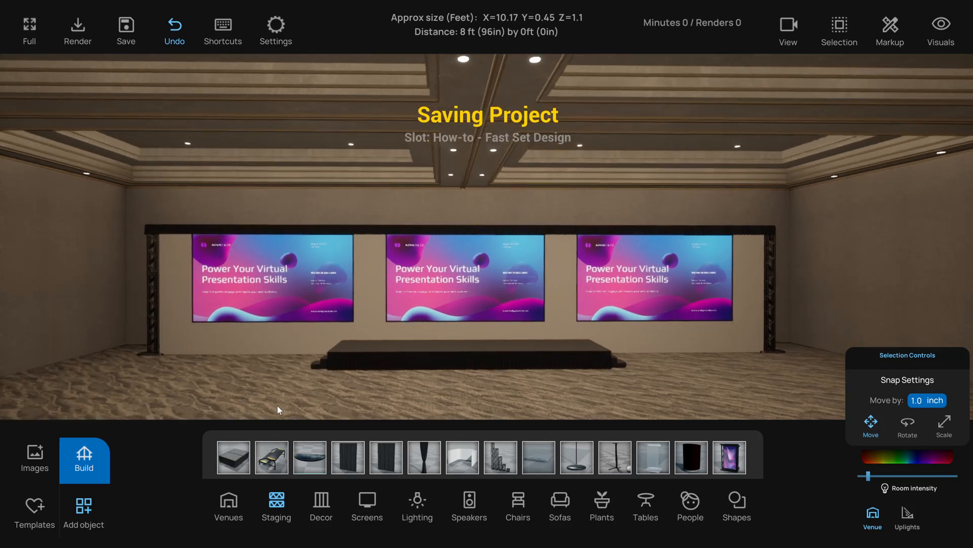
key("w")
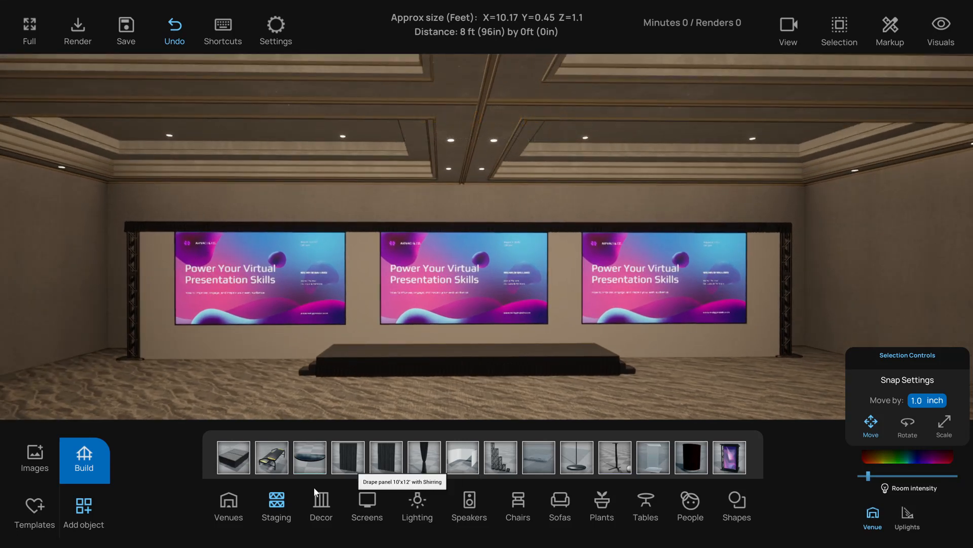
Add a black drape backdrop behind the set with a width of 90 ft
left_click(95, 453)
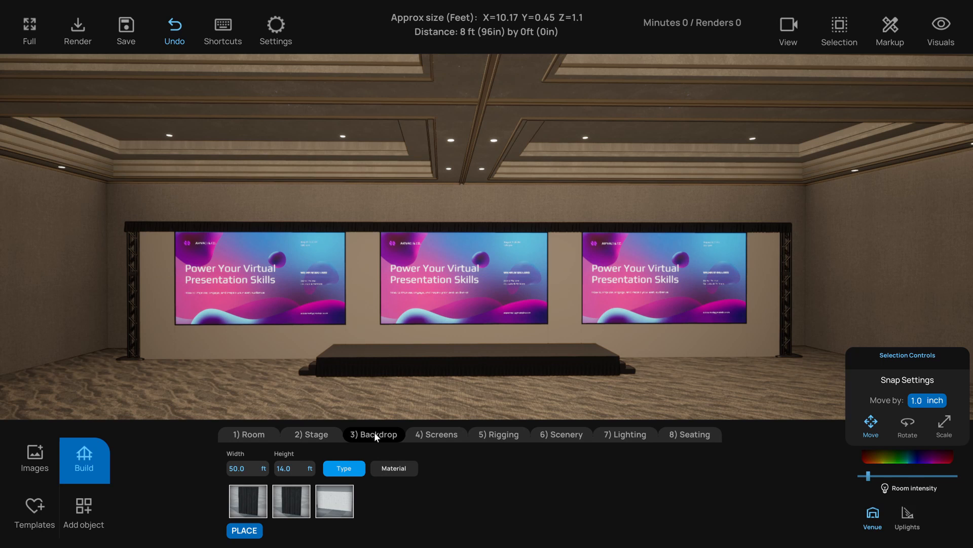
left_click(249, 469)
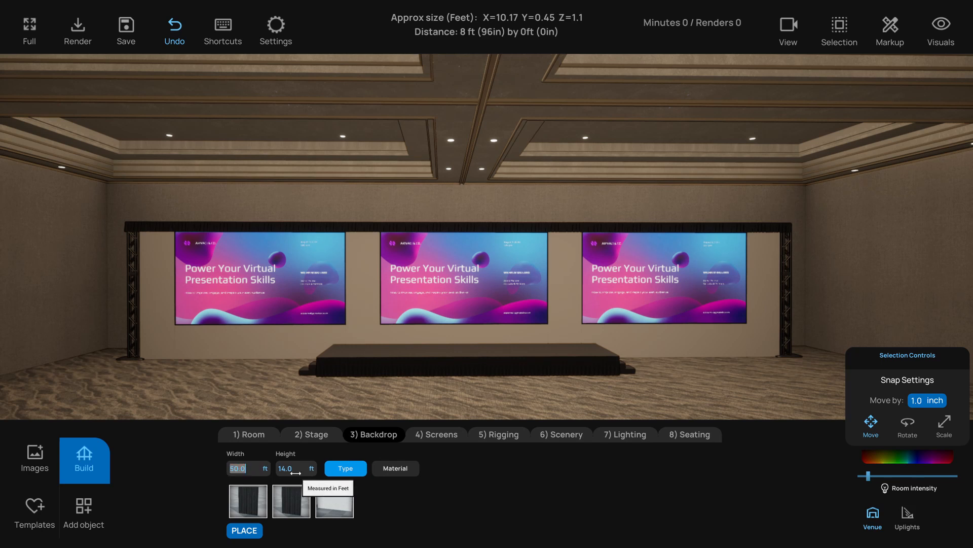
type("80")
key("Return")
type("90")
key("Return")
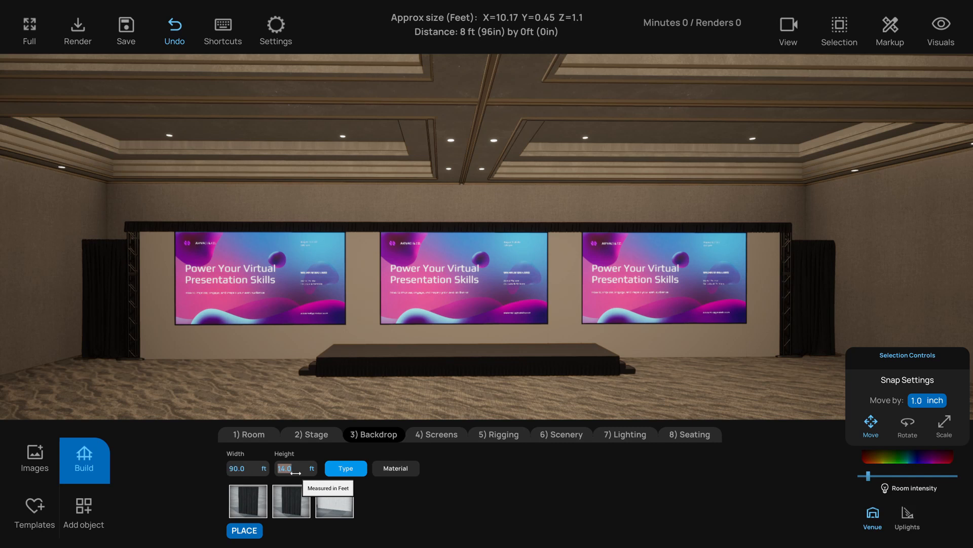
Set the drape backdrop's height to 18 ft so it rises above the truss
type("16")
key("Return")
type("17")
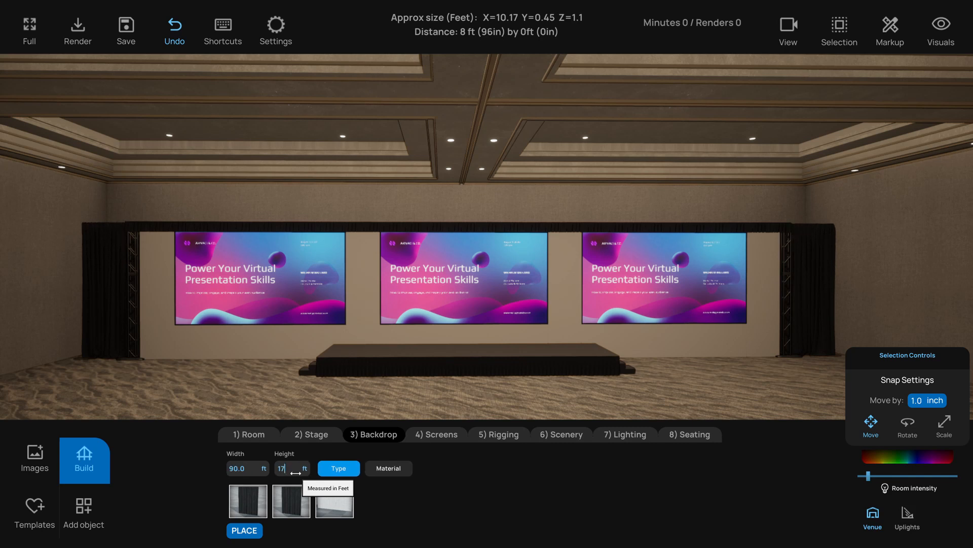
key("Return")
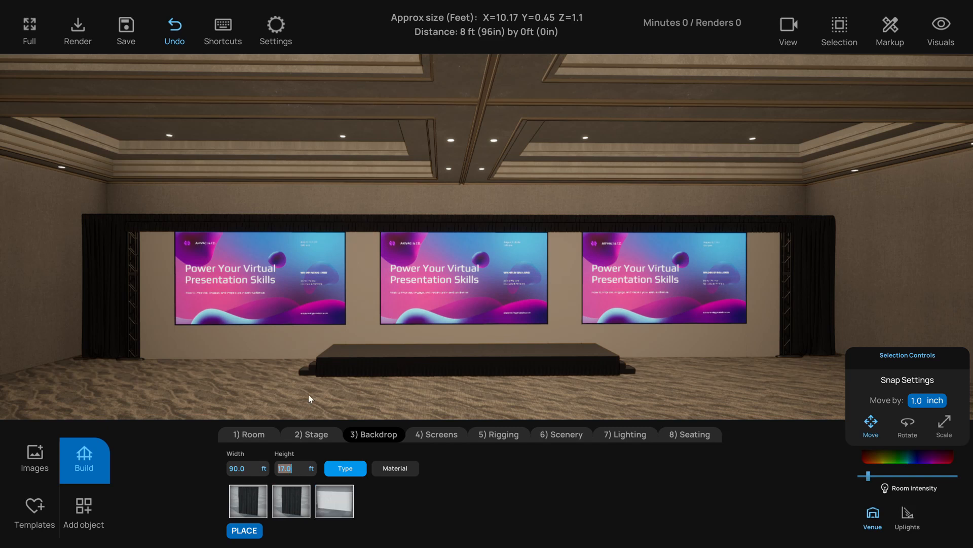
right_click_drag(298, 396, 260, 390)
key("d")
key("s")
left_click(286, 468)
type("16")
key("Return")
type("18")
key("Return")
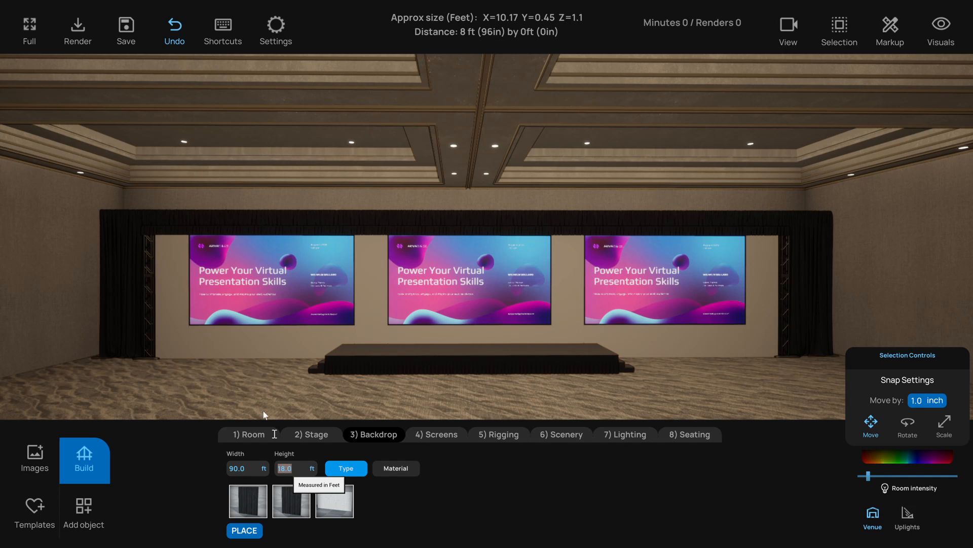
Save the project with the enlarged drape backdrop
right_click_drag(220, 393, 225, 390)
scroll(229, 388, "down", 3)
right_click_drag(471, 385, 474, 386)
key("ctrl+s")
key("w")
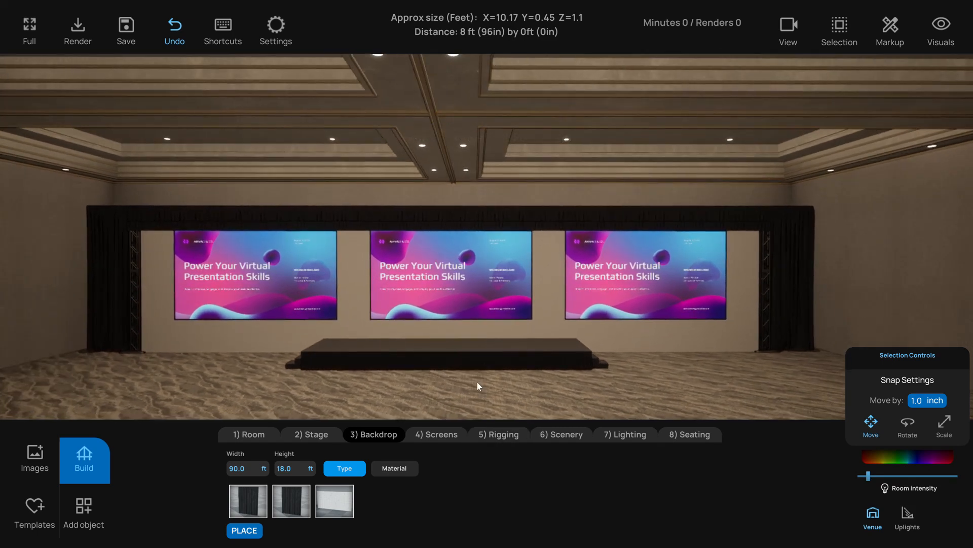
left_click(560, 434)
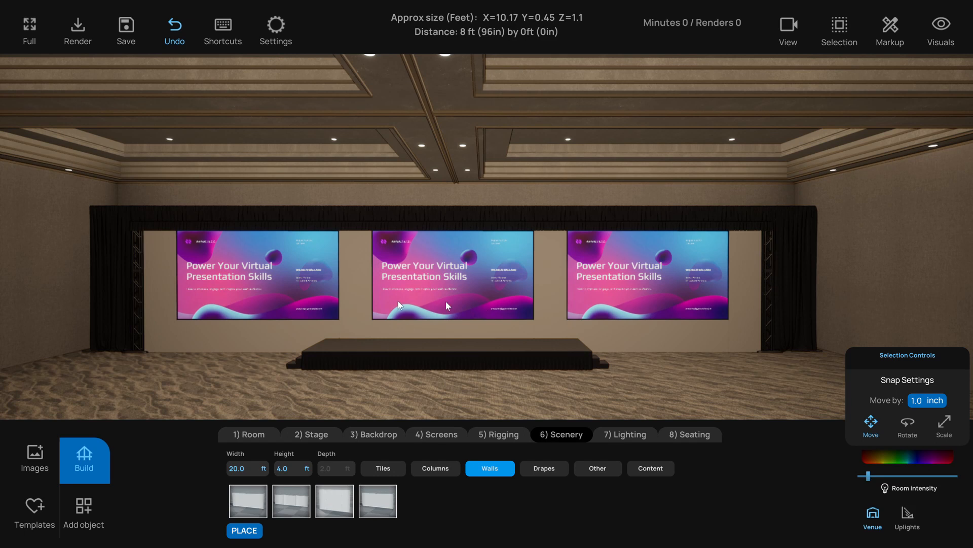
left_click(258, 529)
left_click(350, 514)
right_click_drag(403, 381, 483, 379)
key("d")
key("s")
key("s")
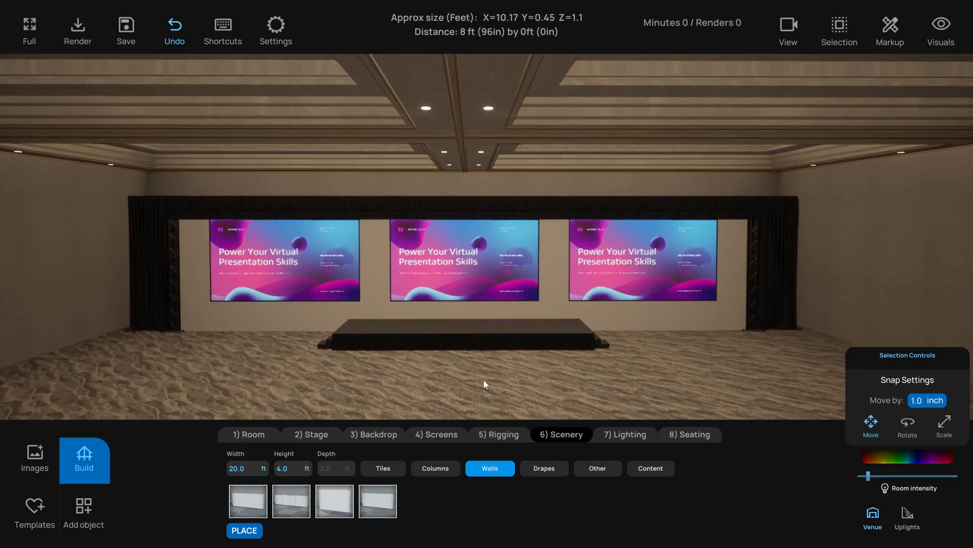
right_click_drag(594, 388, 552, 387)
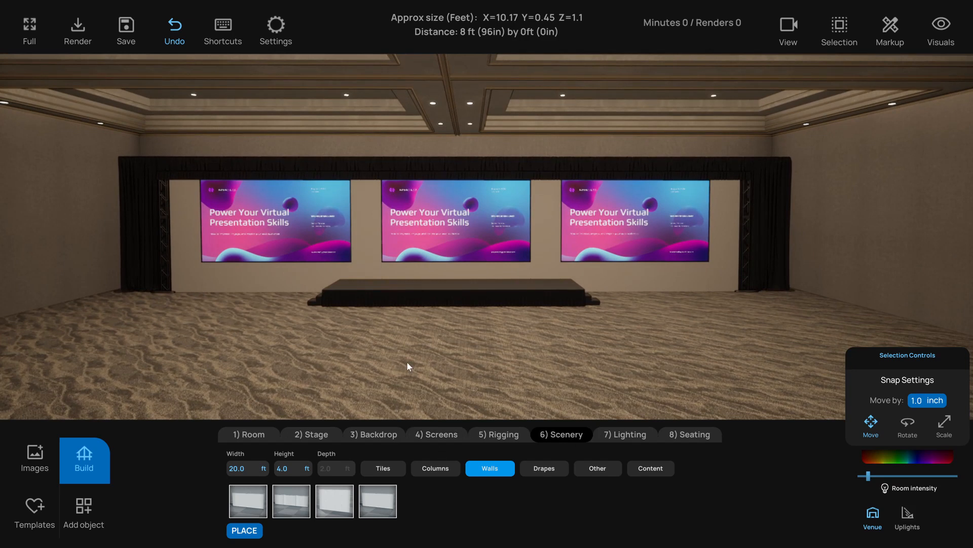
right_click_drag(404, 361, 408, 361)
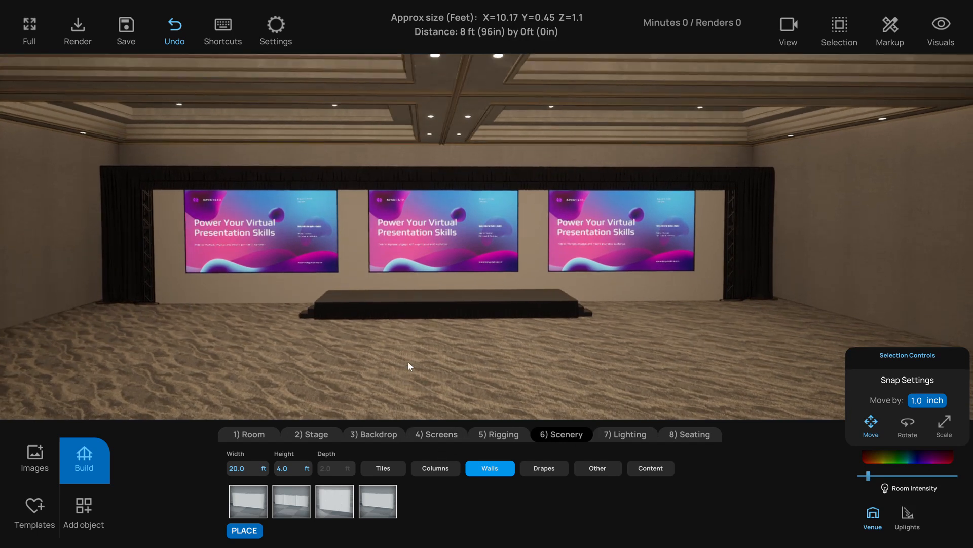
Add a row of LED Panel Light Wide fixtures using the lighting builder and select the placed row
left_click(624, 435)
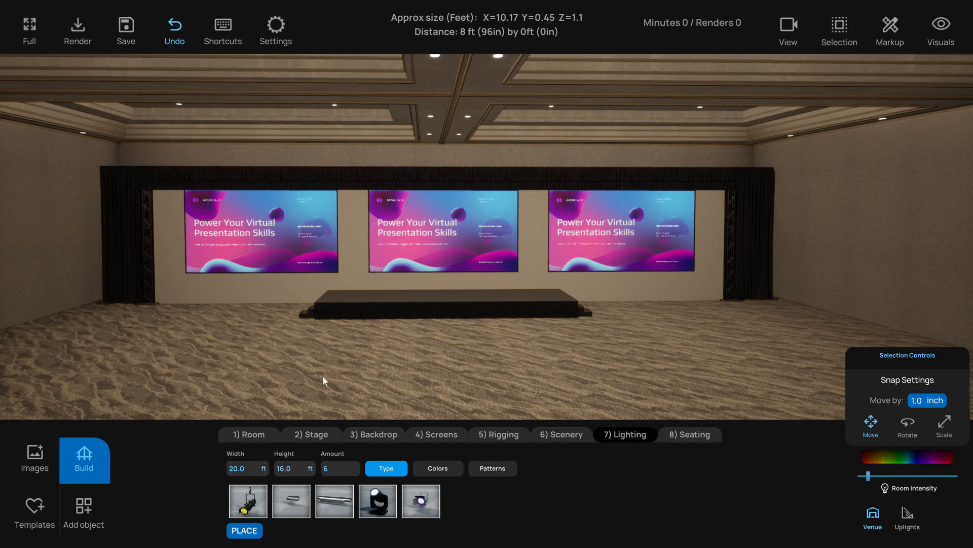
left_click(290, 500)
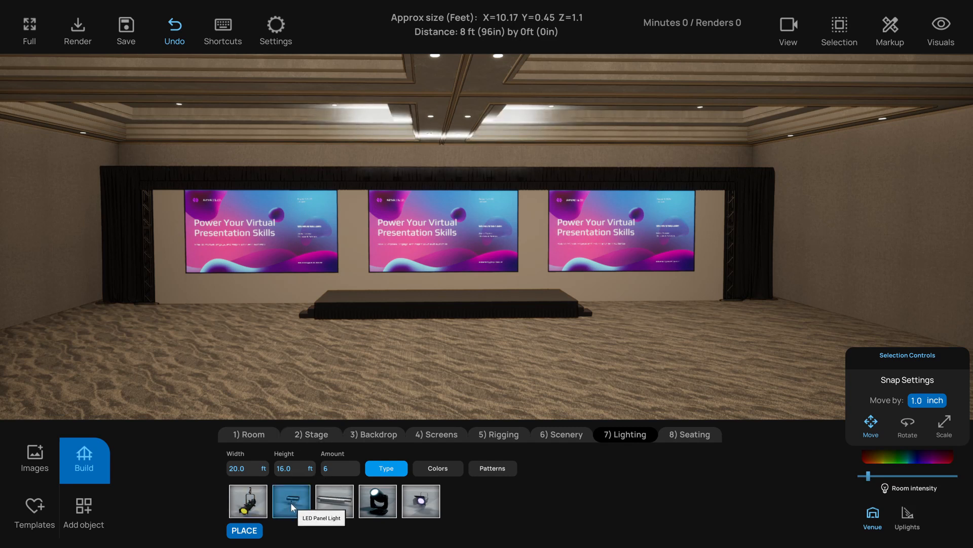
left_click(338, 499)
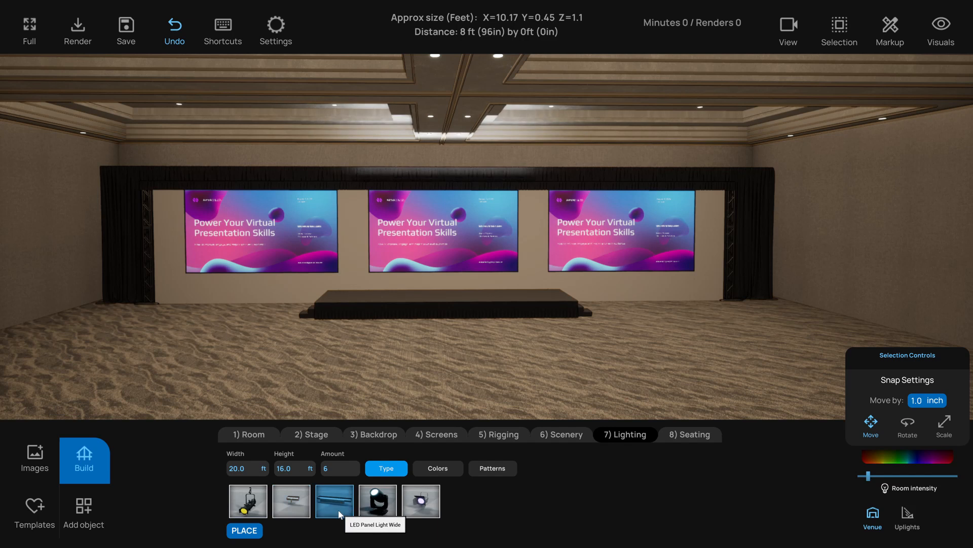
left_click(292, 469)
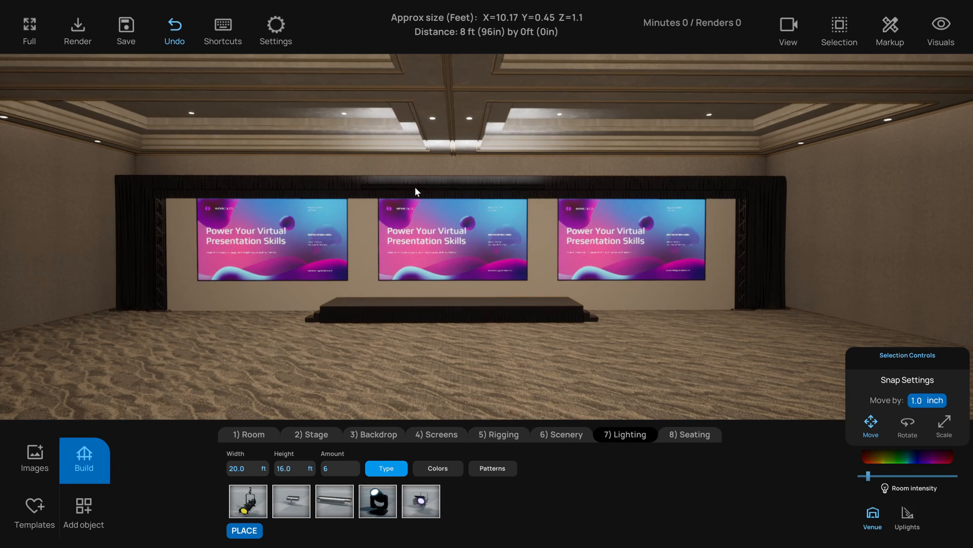
left_click(415, 191)
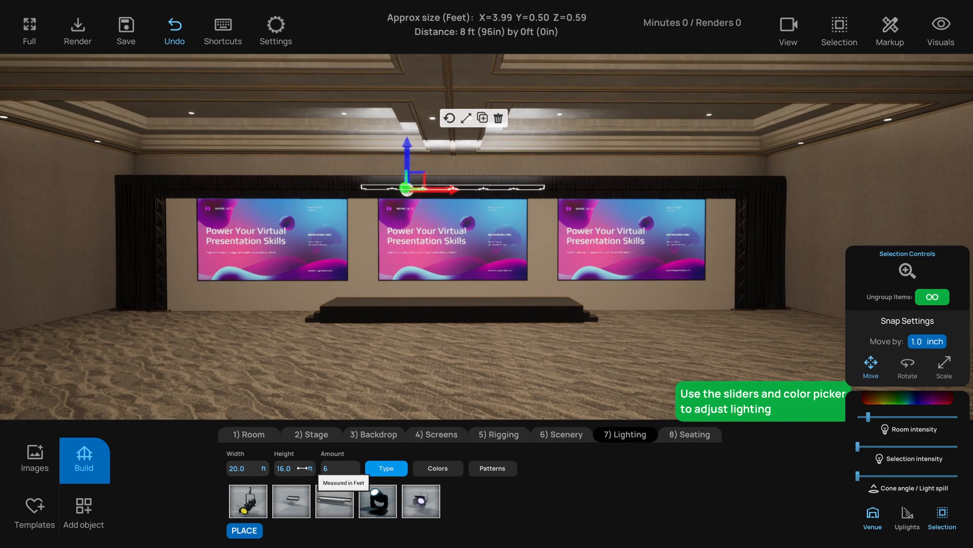
Set the light row's height to 0 ft and its width to 70 ft to uplight the scenery wall
left_click(291, 469)
type("0")
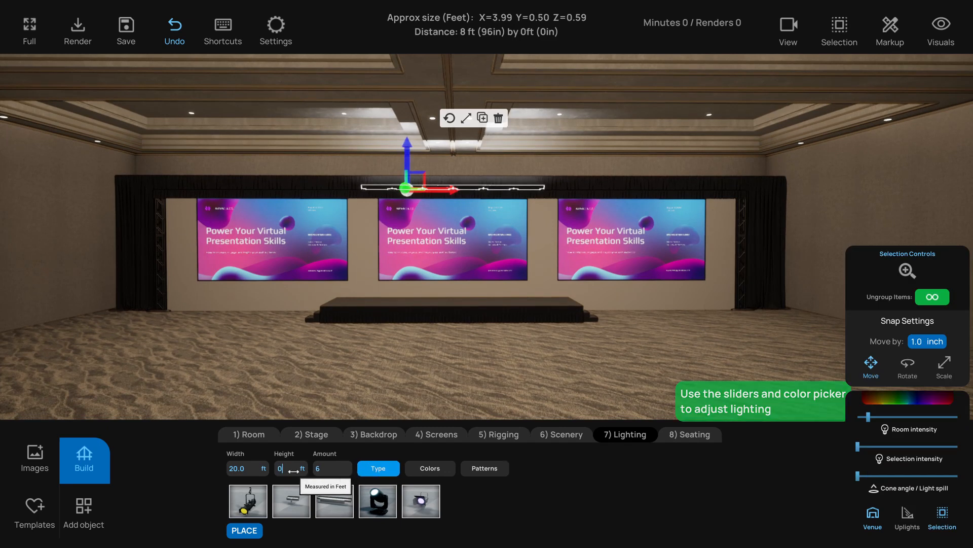
key("Return")
key("shift+Tab")
type("70")
key("Return")
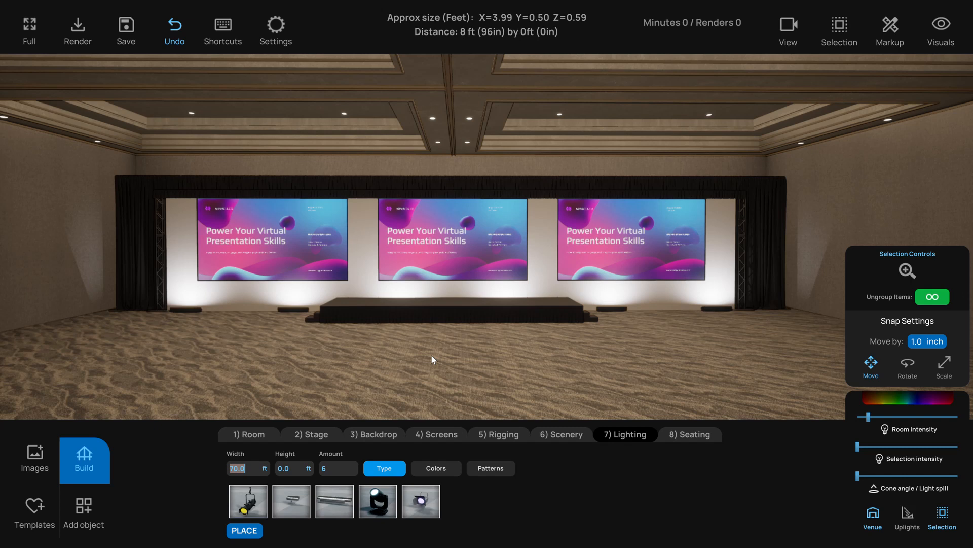
Set the number of LED panel lights in the floor row to 14 and clear the selection
key("Tab")
key("Tab")
type("10")
key("Return")
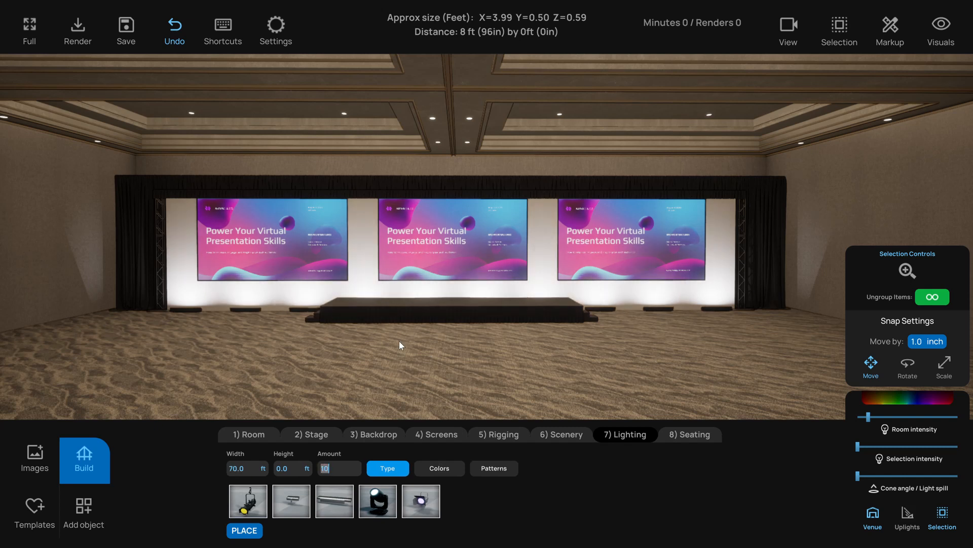
type("14")
key("Return")
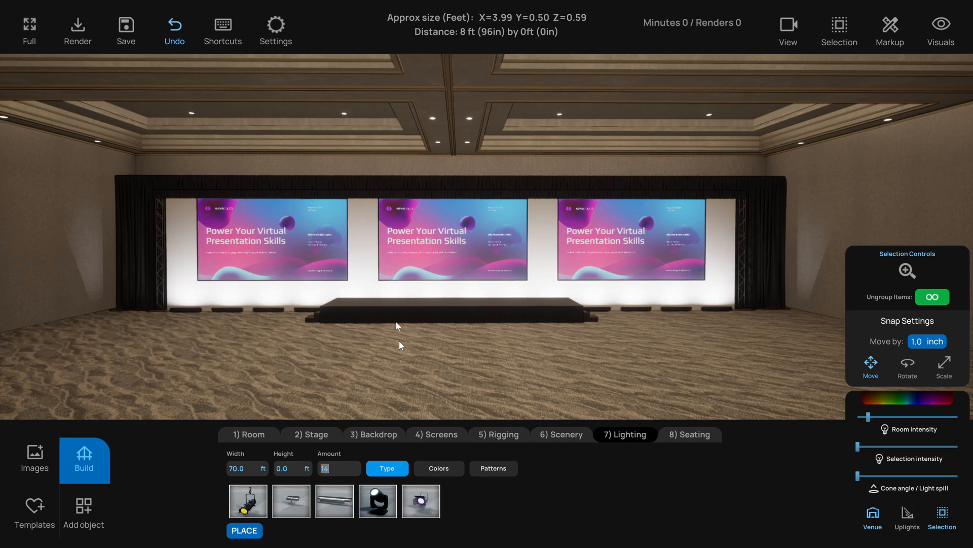
right_click_drag(292, 351, 293, 350)
key("w")
key("d")
left_click(272, 363)
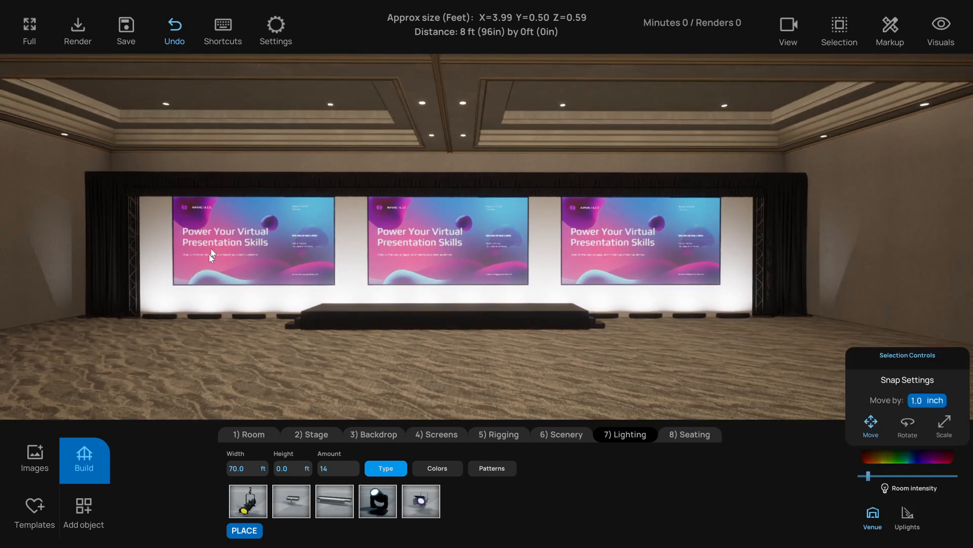
Select all three screens together and raise their light spill to nearly the maximum
left_click(213, 249)
left_click(442, 260)
left_click(629, 261)
left_click(263, 393)
mouse_move(262, 396)
right_mouse_down()
mouse_move(282, 391)
mouse_move(252, 394)
mouse_move(287, 391)
mouse_move(261, 392)
right_mouse_up()
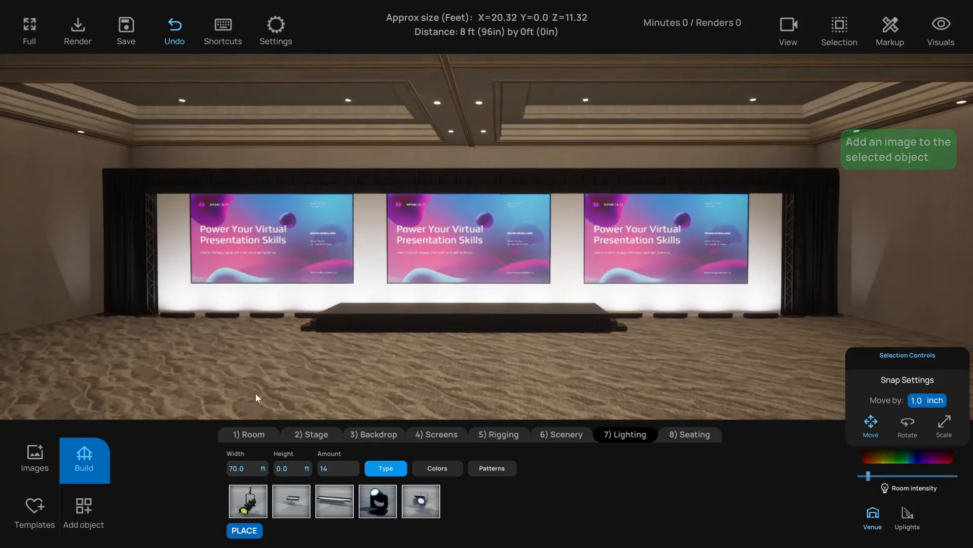
left_click(247, 276)
left_click(448, 273, "shift")
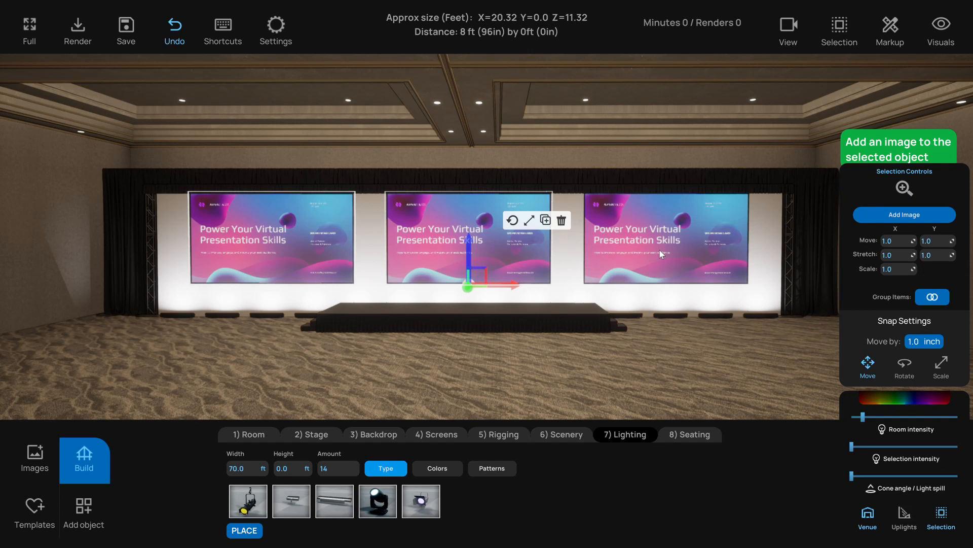
left_click(666, 255, "shift")
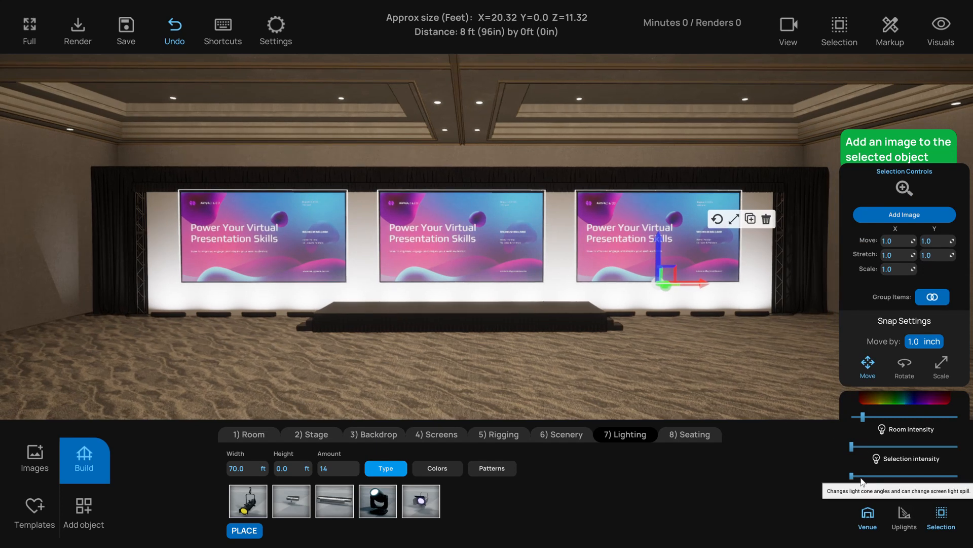
left_click_drag(868, 475, 923, 477)
left_click(951, 475)
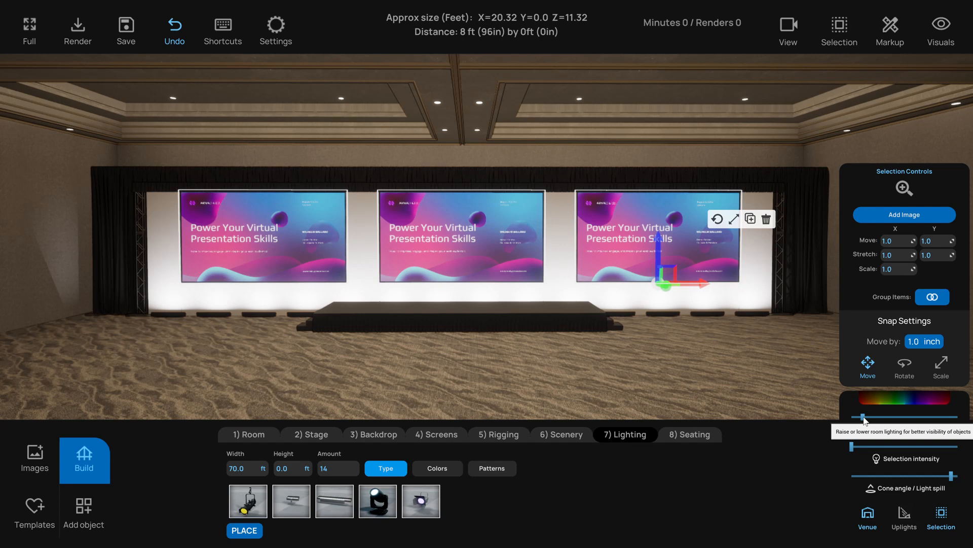
Save the project, colour the row of floor LED lights light orange and raise their intensity slightly
left_click(676, 314)
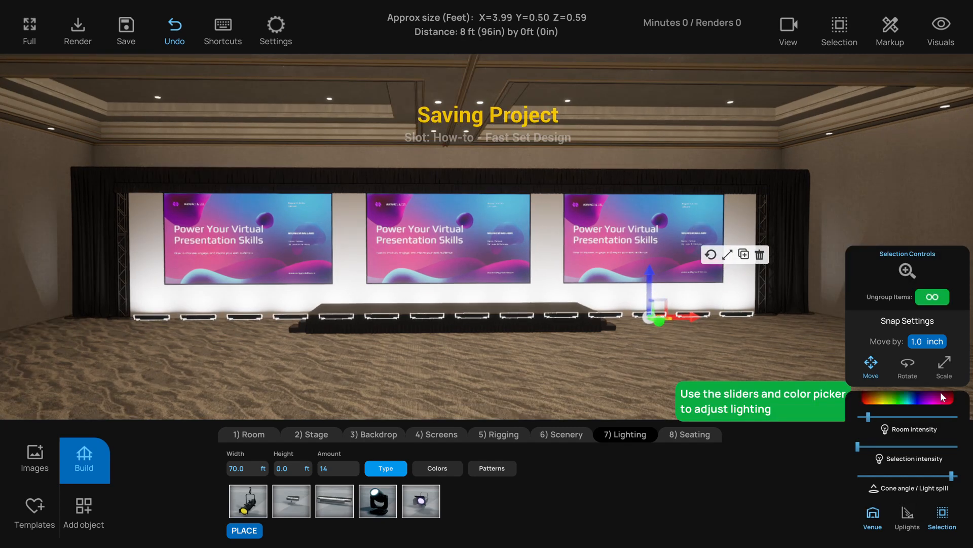
left_click(942, 396)
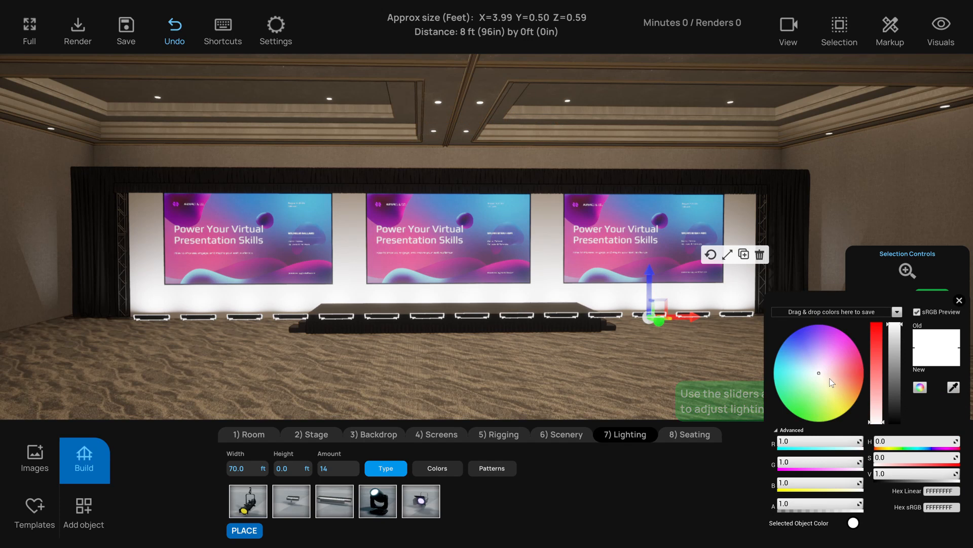
left_click_drag(826, 373, 859, 389)
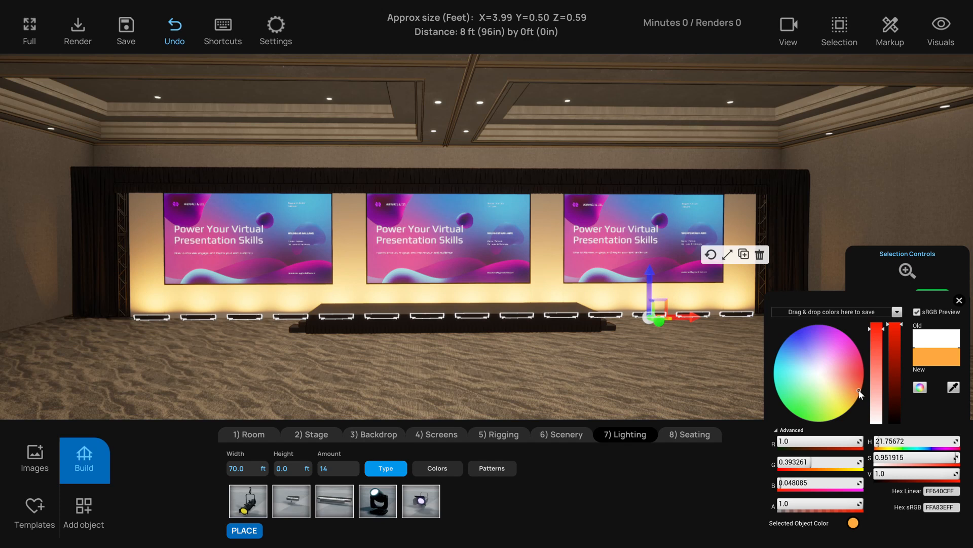
left_click(959, 300)
left_click_drag(861, 447, 879, 446)
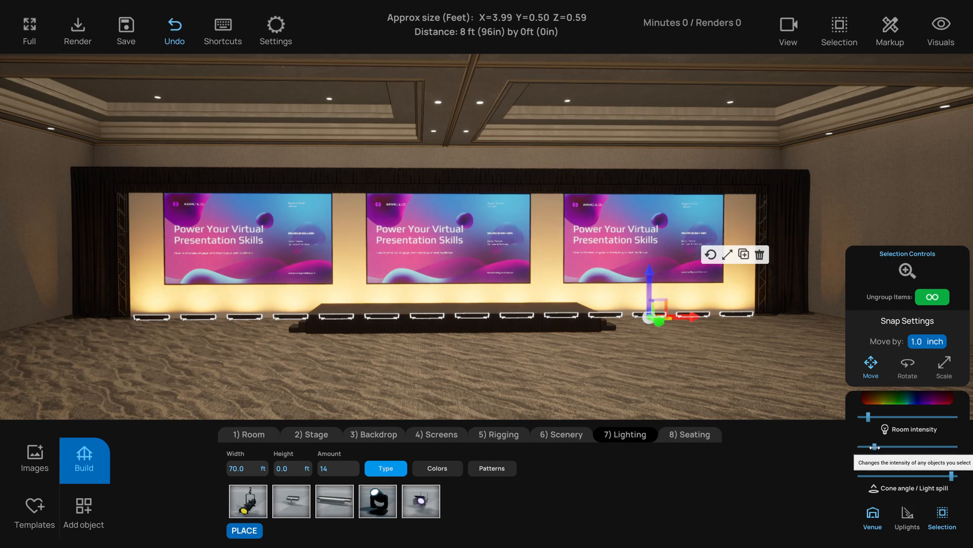
Change the floor LED lights to a fully saturated orange, hex sRGB FF8900FF, and deselect them
left_click(866, 396)
left_click_drag(863, 377, 866, 387)
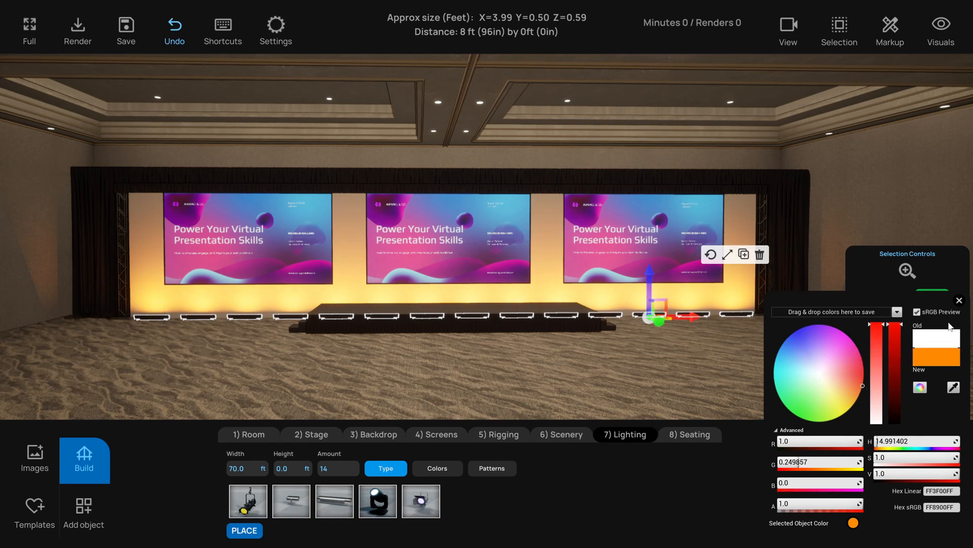
left_click(960, 301)
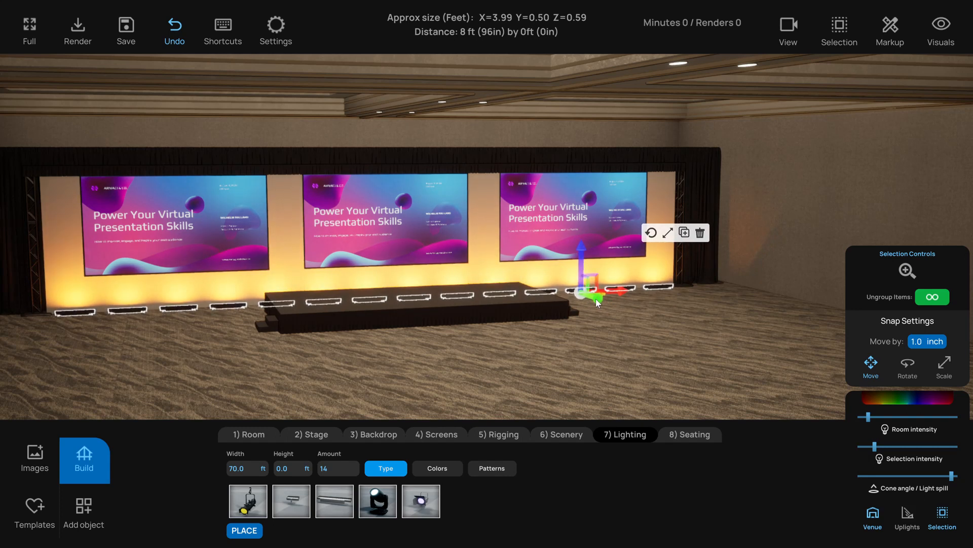
left_click(605, 347)
Add a small light on the floor near one end of the backdrop and colour it orange, hex sRGB FF9031FF
left_click_drag(602, 347, 543, 361)
left_click_drag(406, 382, 453, 375)
right_click_drag(452, 374, 313, 420)
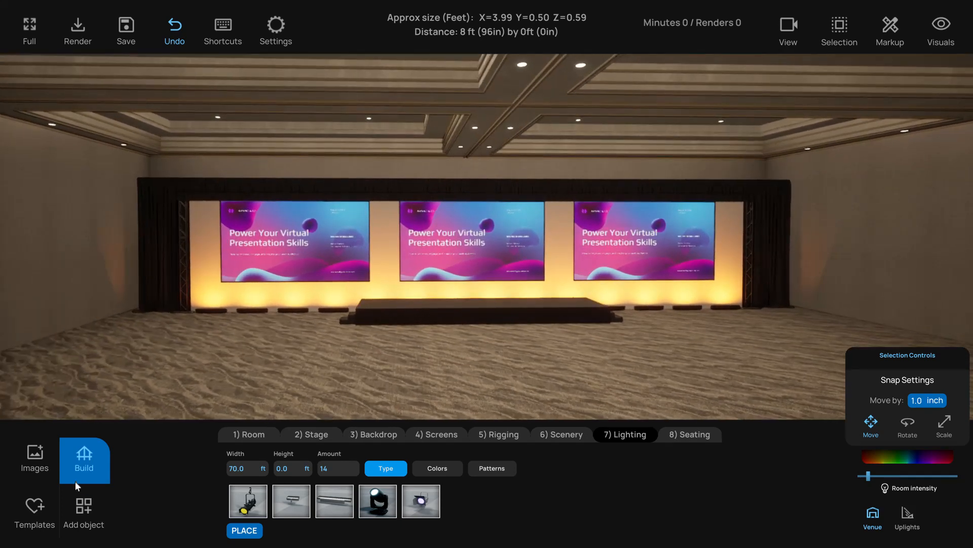
left_click(84, 510)
left_click(418, 505)
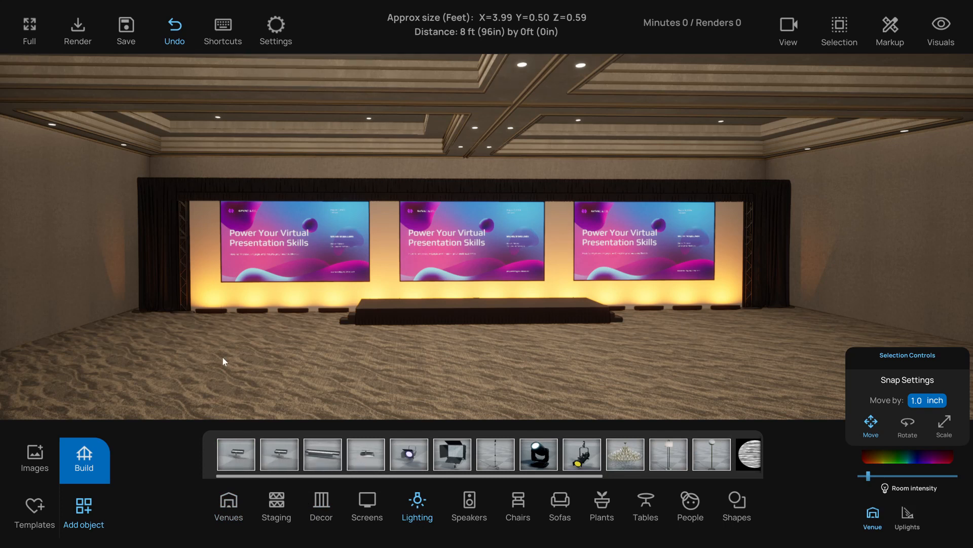
left_click(206, 316)
left_click(894, 404)
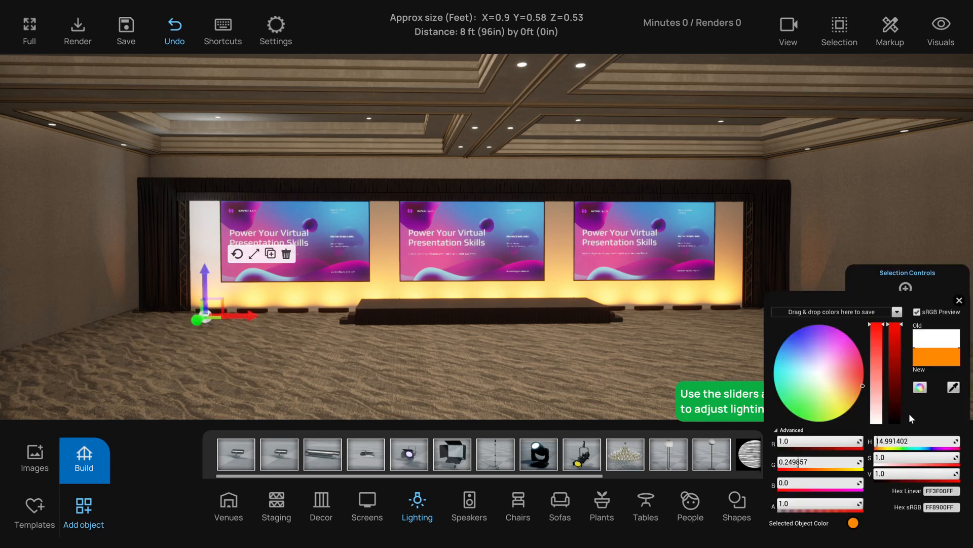
left_click(861, 385)
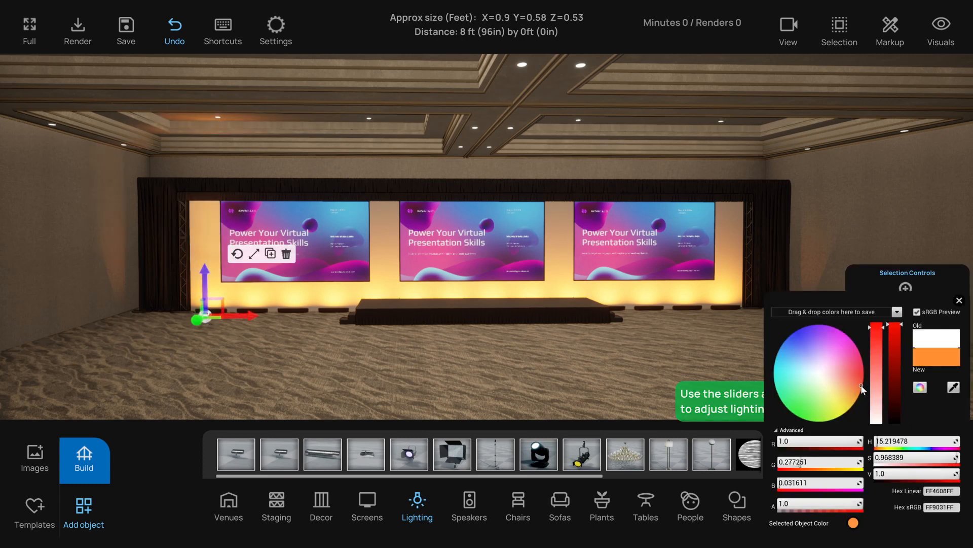
left_click(960, 301)
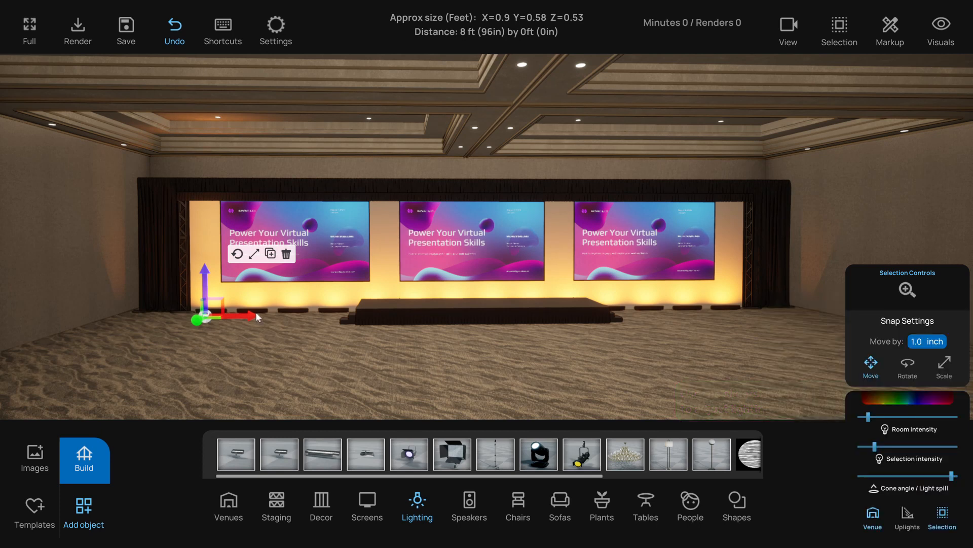
Duplicate the small floor light next to the stage, and shift both small lights closer to the row of LED floor lights
left_click(270, 253)
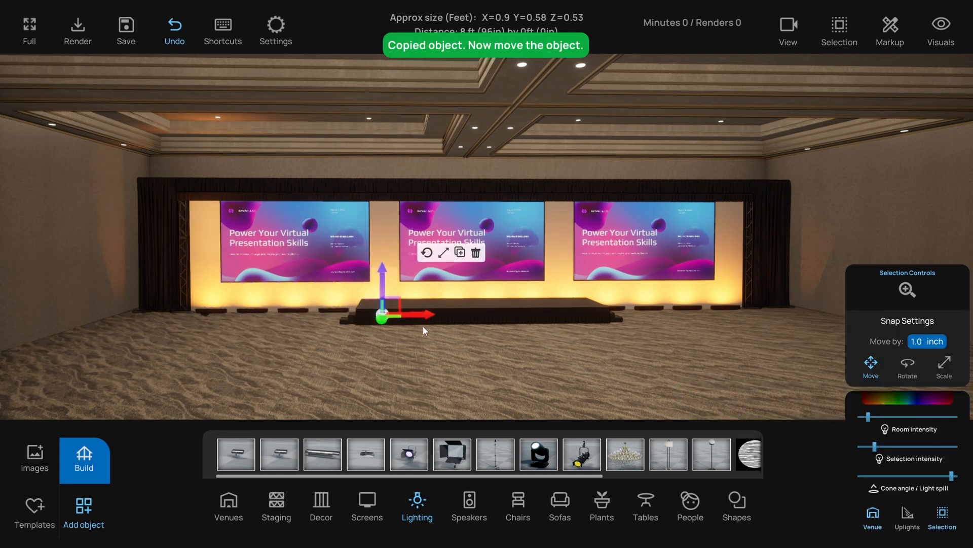
key("t")
scroll(411, 279, "up", 2)
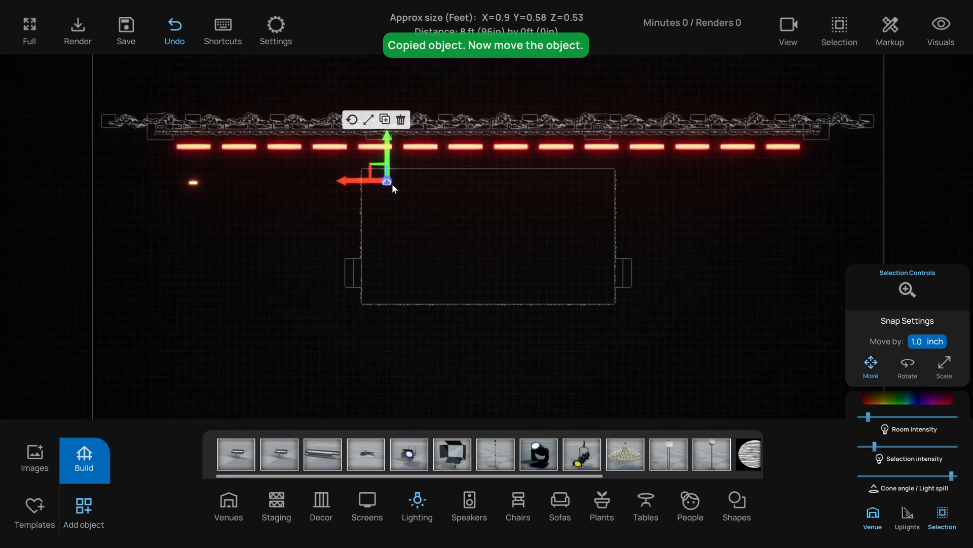
left_click_drag(386, 149, 388, 133)
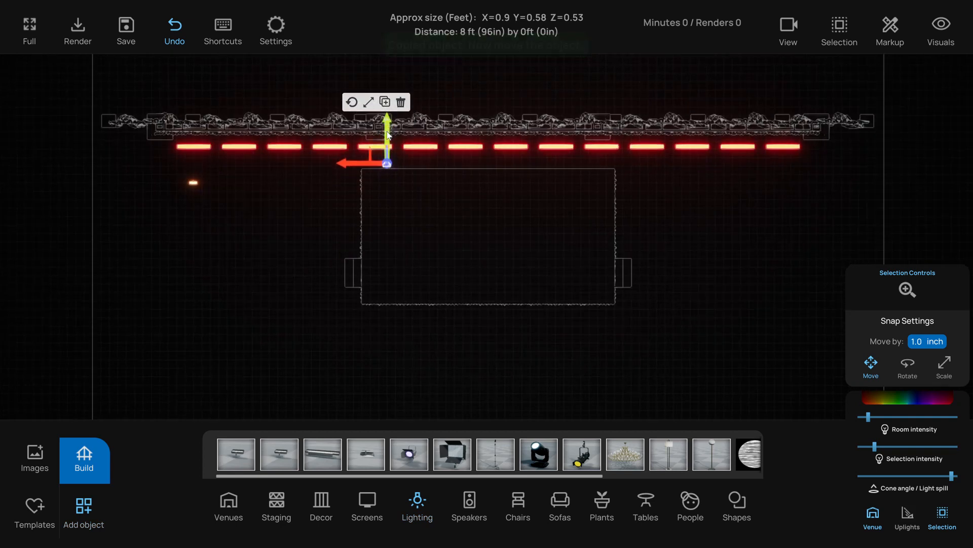
left_click(193, 182)
left_click_drag(194, 162, 194, 145)
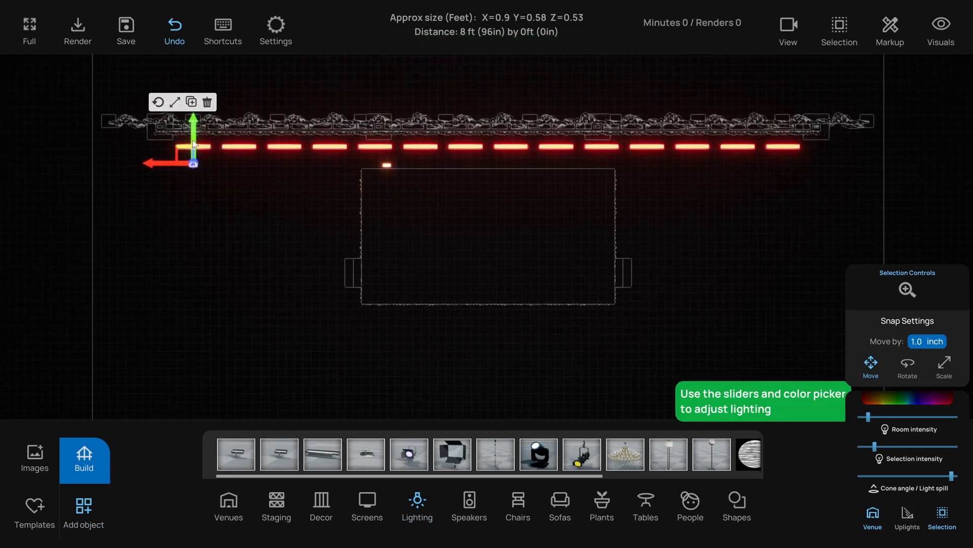
Duplicate the small floor light beside the stage, move the copy to the opposite side of the backdrop, and save the project
left_click(388, 165)
key("t")
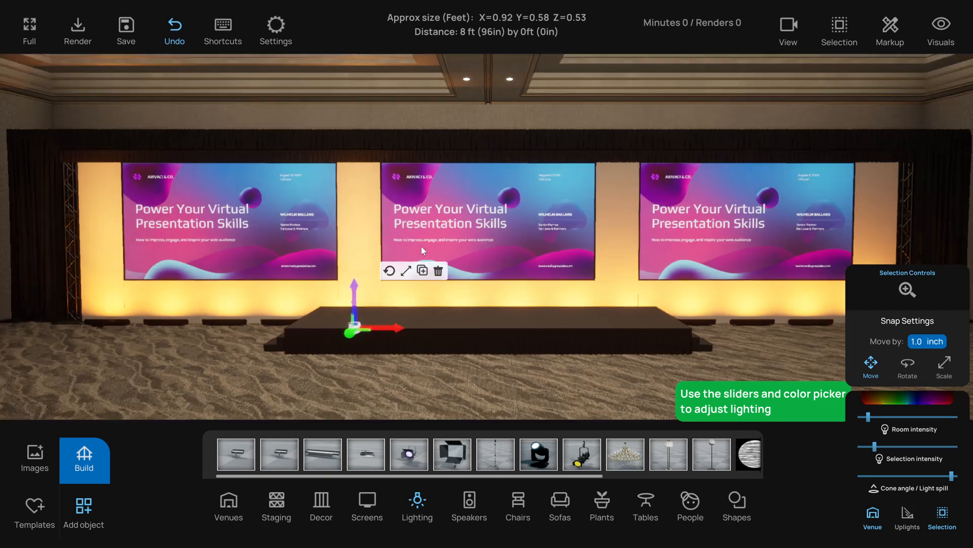
scroll(431, 258, "down", 3)
key("ctrl+d")
left_click_drag(414, 319, 844, 338)
left_click_drag(769, 364, 662, 390)
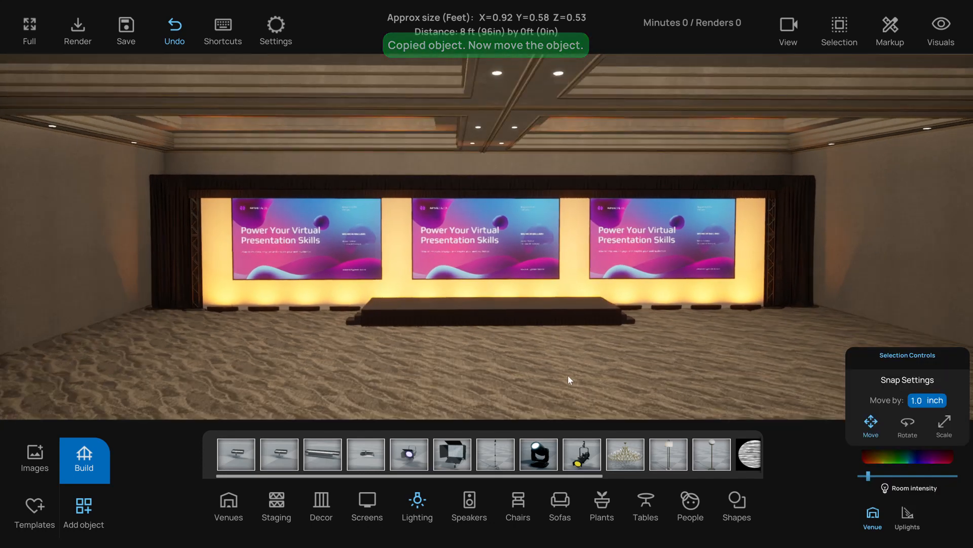
key("ctrl+s")
scroll(553, 373, "down", 3)
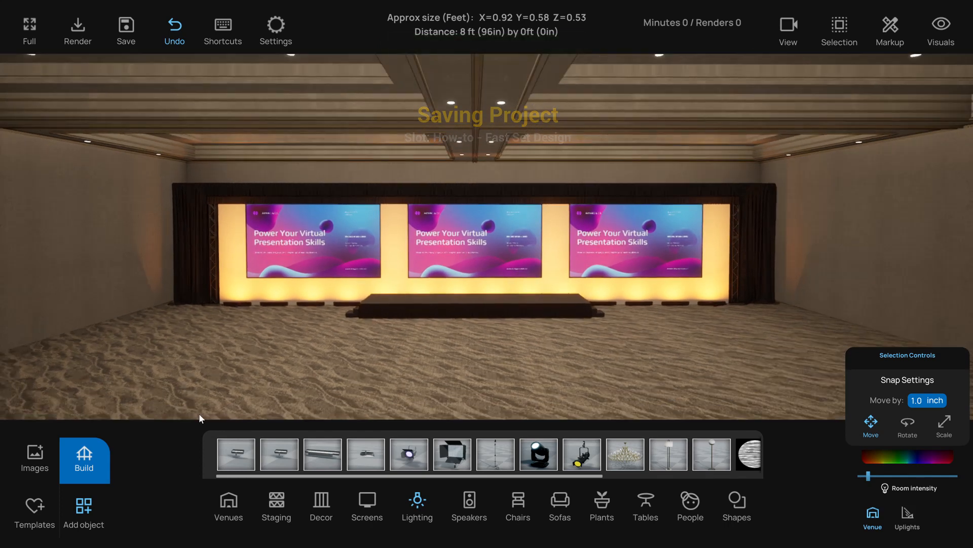
scroll(172, 393, "down", 3)
left_click_drag(172, 393, 305, 414)
Set the height of the row of 14 LED floor lights to 16 ft
left_click(85, 455)
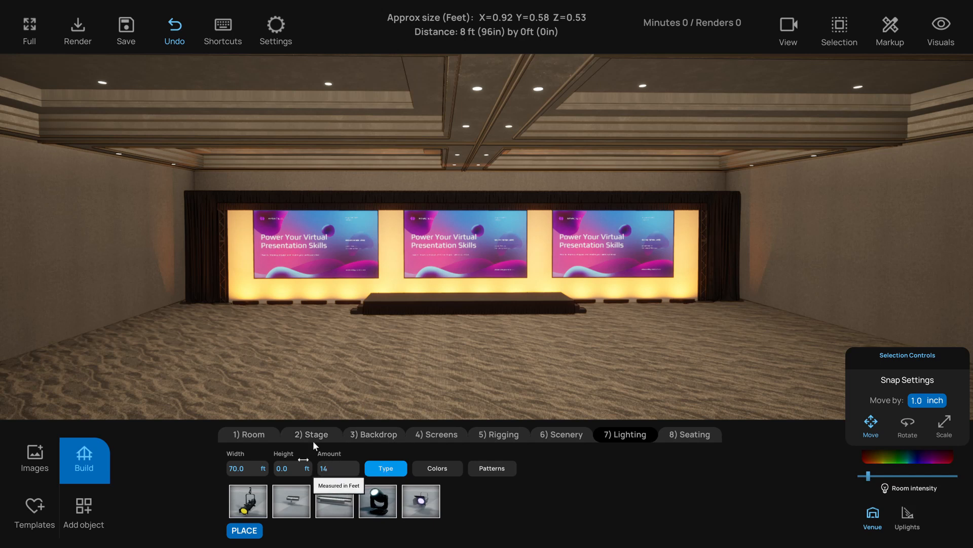
left_click(511, 435)
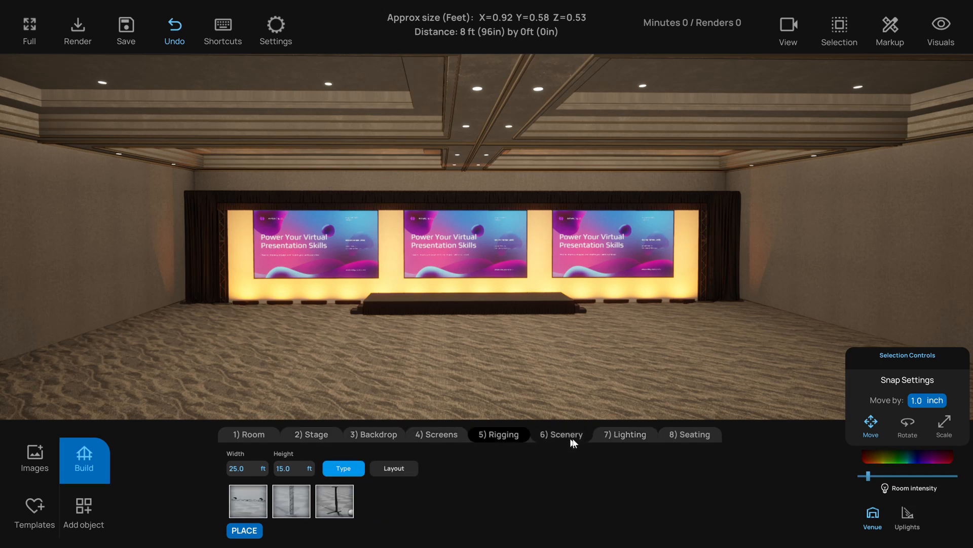
left_click(636, 435)
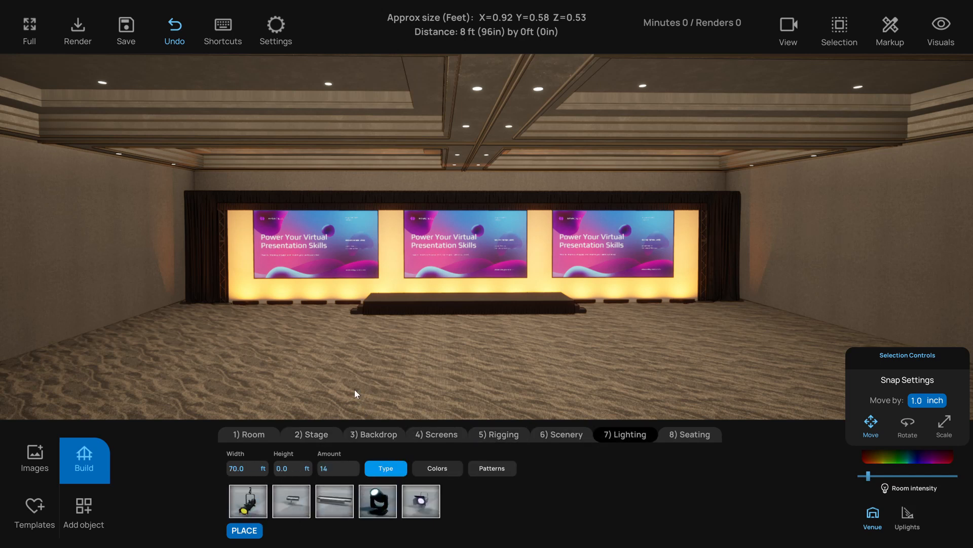
left_click_drag(355, 389, 360, 388)
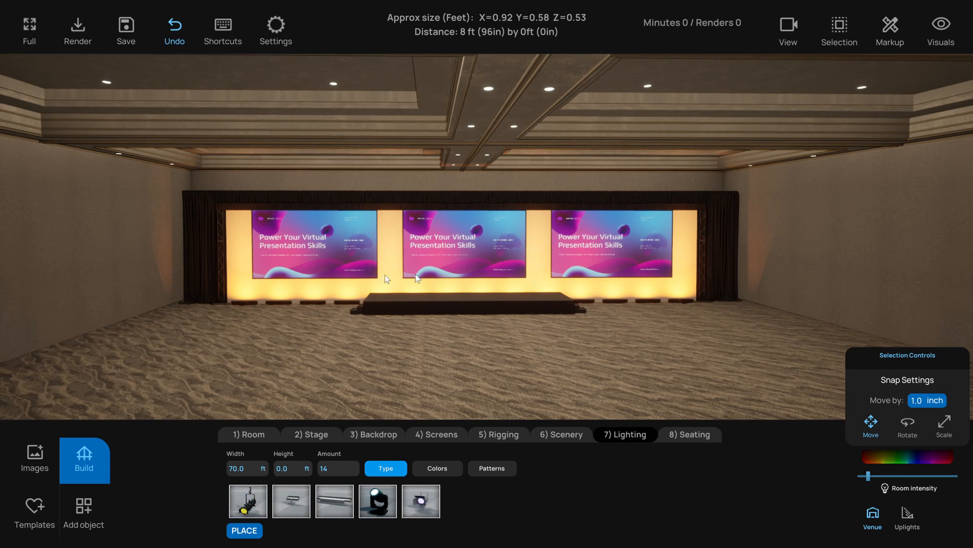
left_click(285, 468)
type("16")
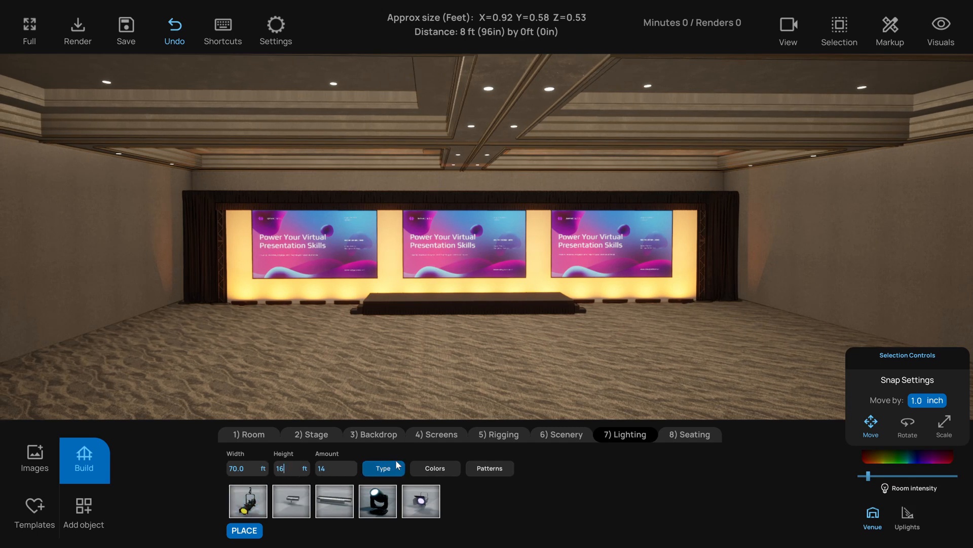
key("Return")
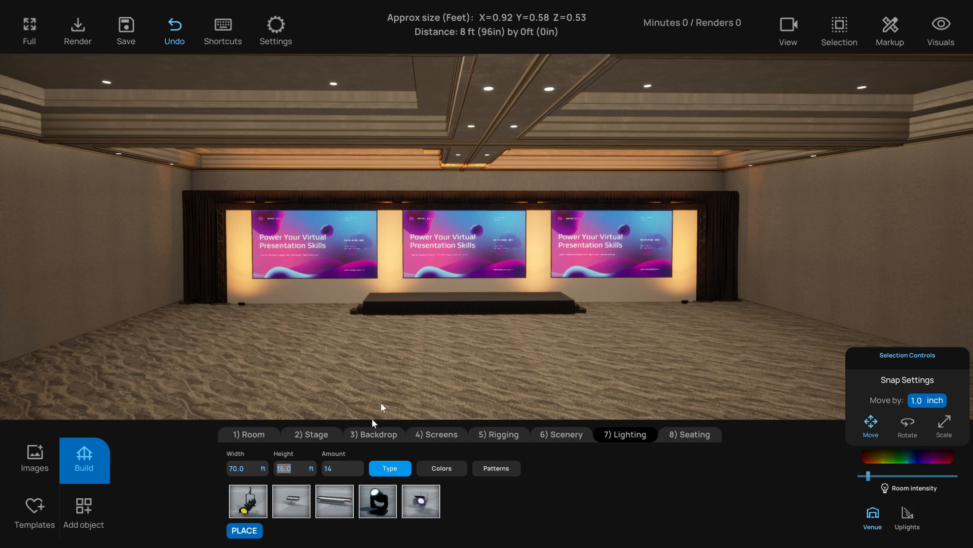
Return the row of 14 LED lights to a height of 0 ft and clear the selection
right_click_drag(376, 395, 383, 386)
left_click(286, 468)
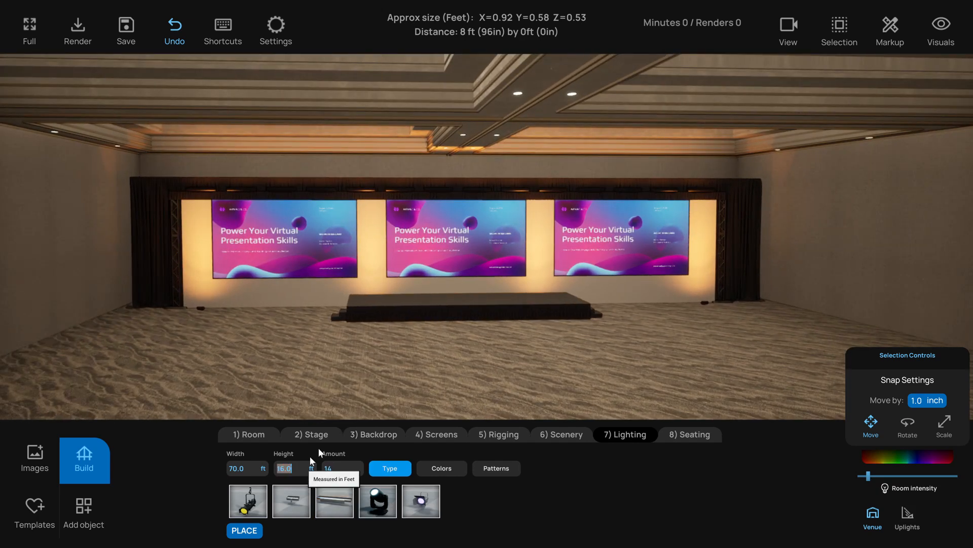
type("0")
key("Return")
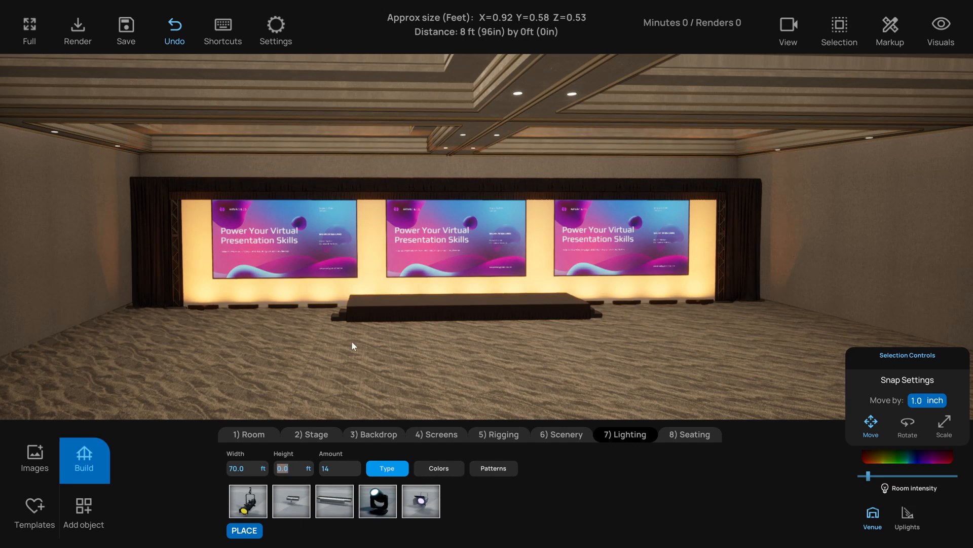
left_click(322, 306)
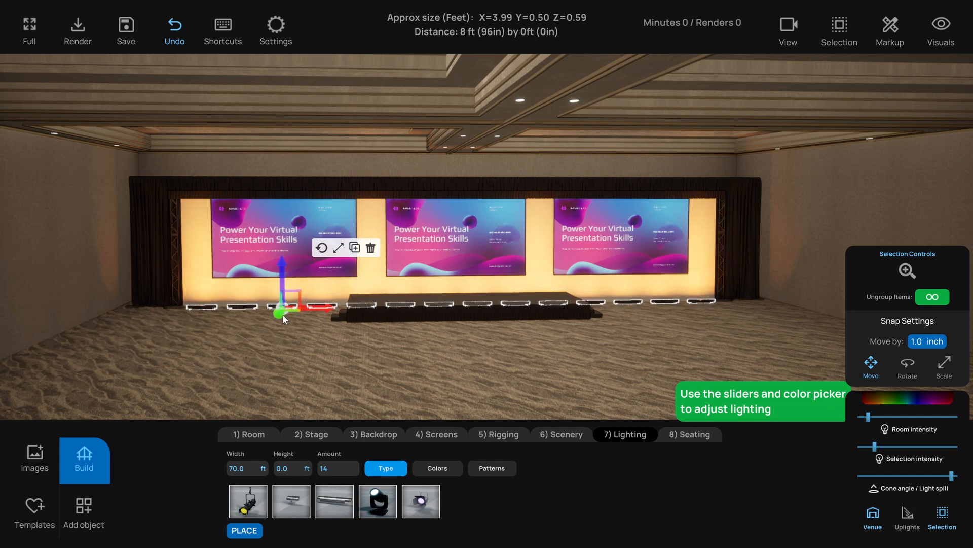
left_click(285, 373)
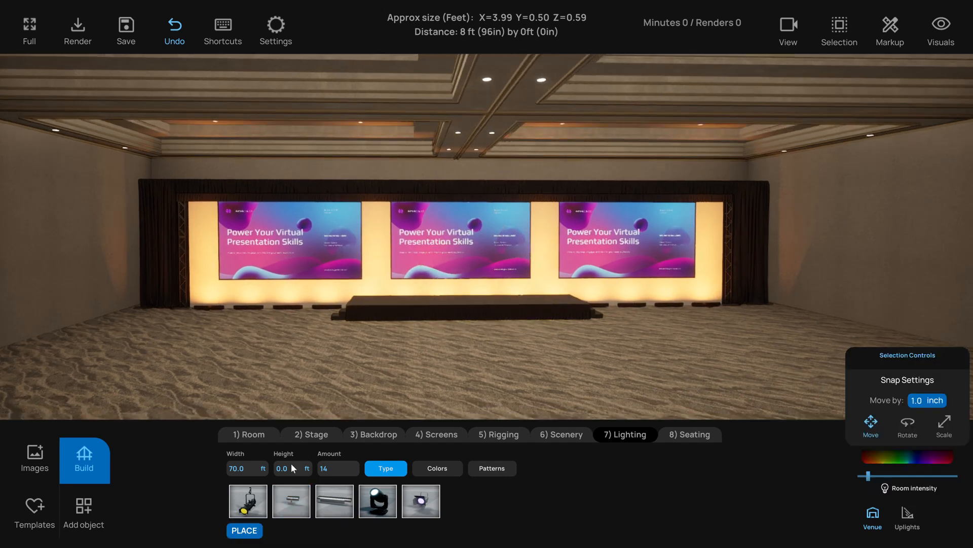
Place a row of 14 spotlights in front of the set and raise the row to a height of 16 ft
left_click(242, 500)
left_click(297, 462)
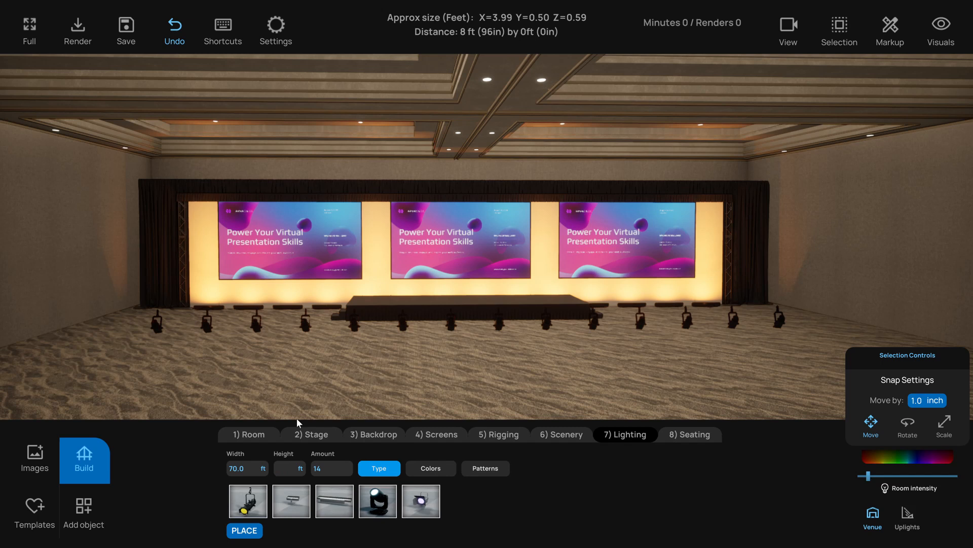
type("16")
right_click_drag(336, 353, 371, 354)
Narrow the overhead spotlight row to a width of 25 ft and reduce it to 6 fixtures
left_click(253, 470)
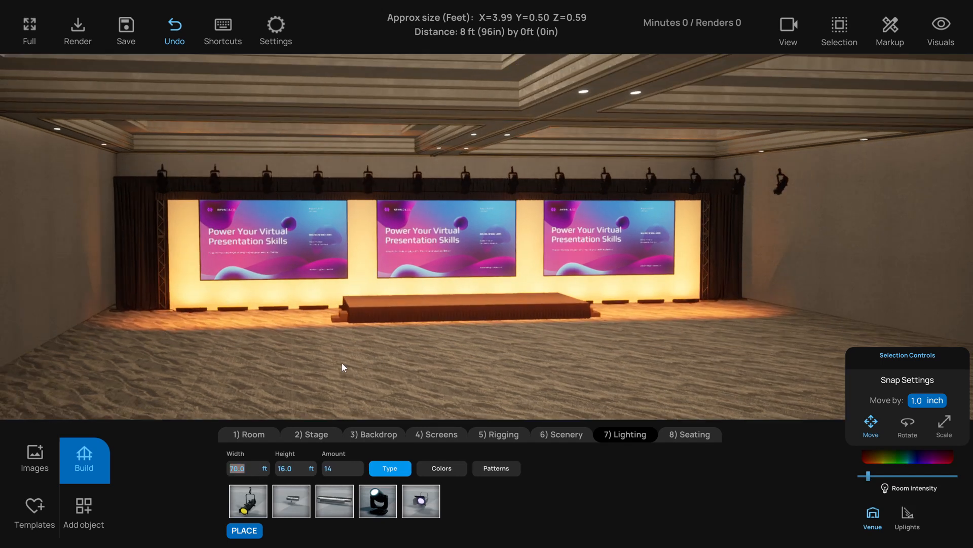
type("30")
key("Return")
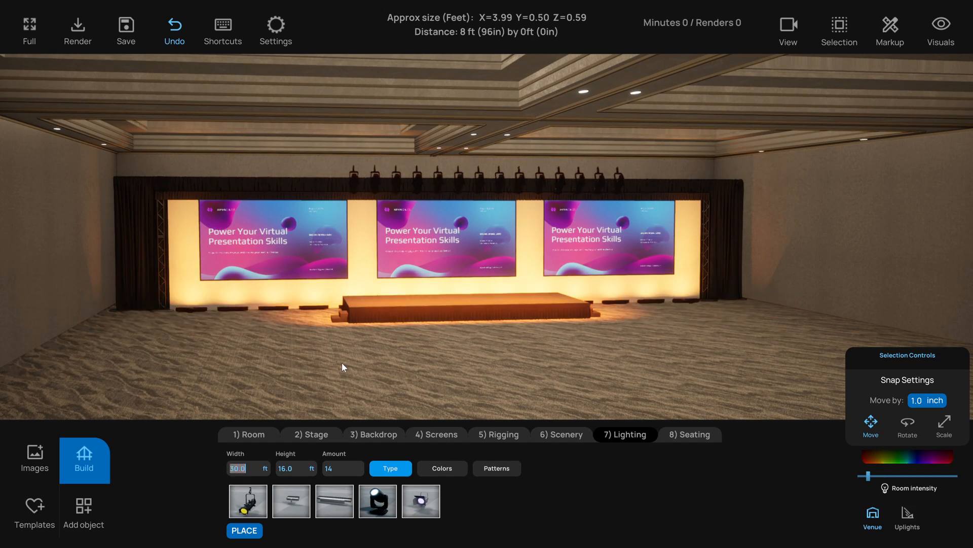
type("25")
key("Return")
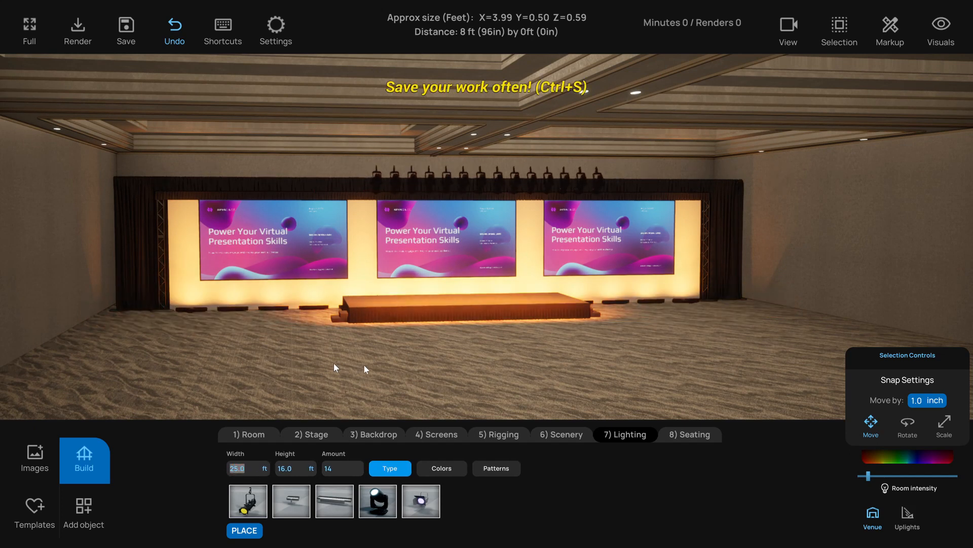
right_click_drag(364, 364, 403, 372)
left_click(345, 468)
type("6")
key("Return")
right_click_drag(463, 319, 420, 360)
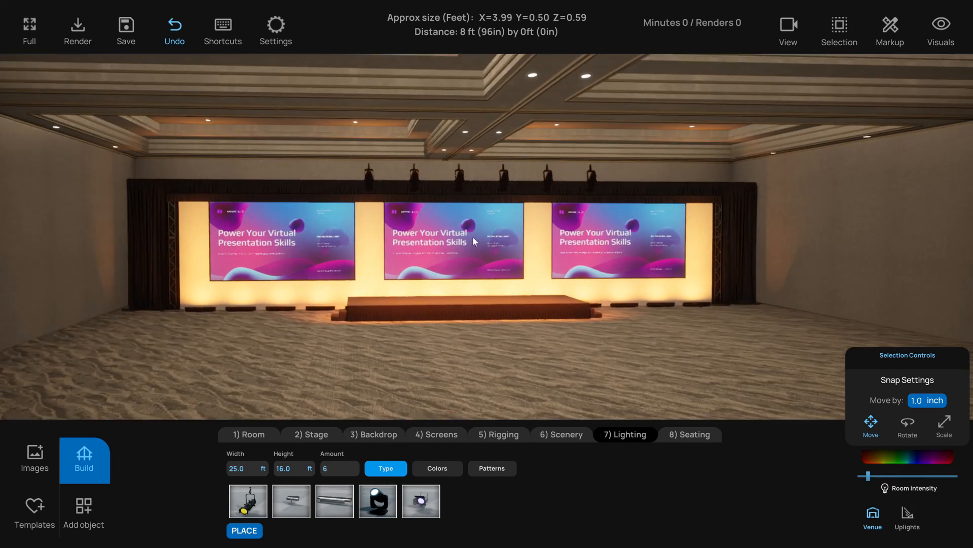
Colour the six overhead spotlights near-white, hex sRGB F9FFFFFF, lower their intensity slightly, and deselect them
left_click(457, 182)
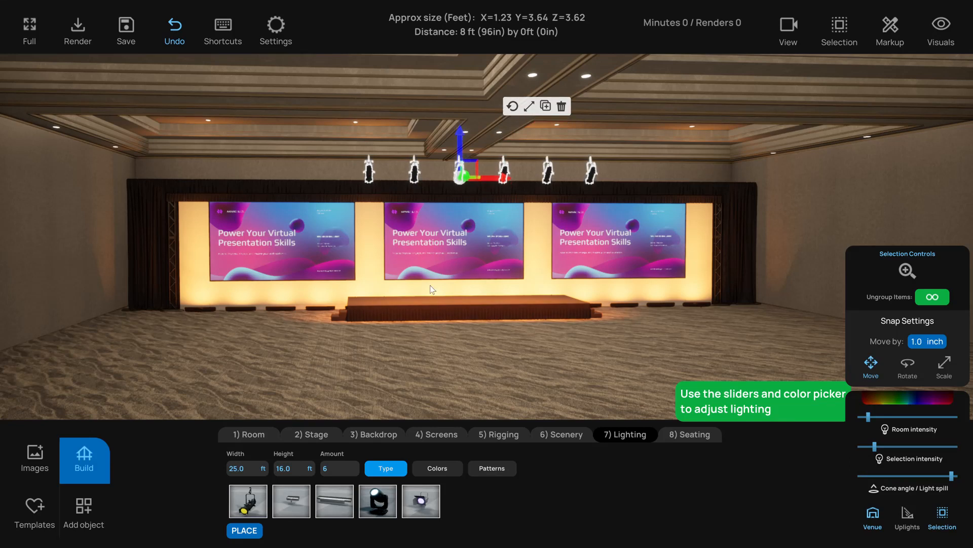
left_click(442, 400)
left_click(504, 172)
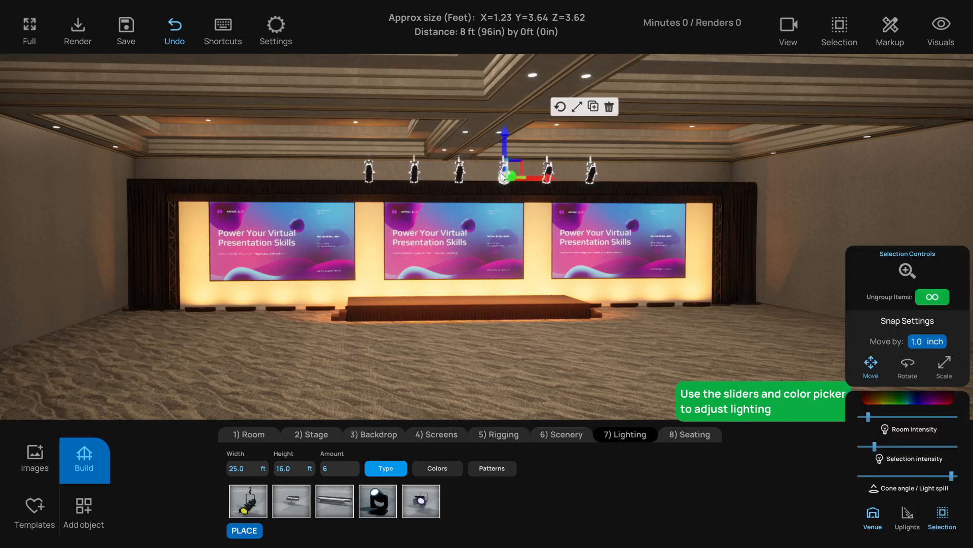
left_click(938, 405)
left_click(831, 378)
left_click_drag(830, 378, 818, 376)
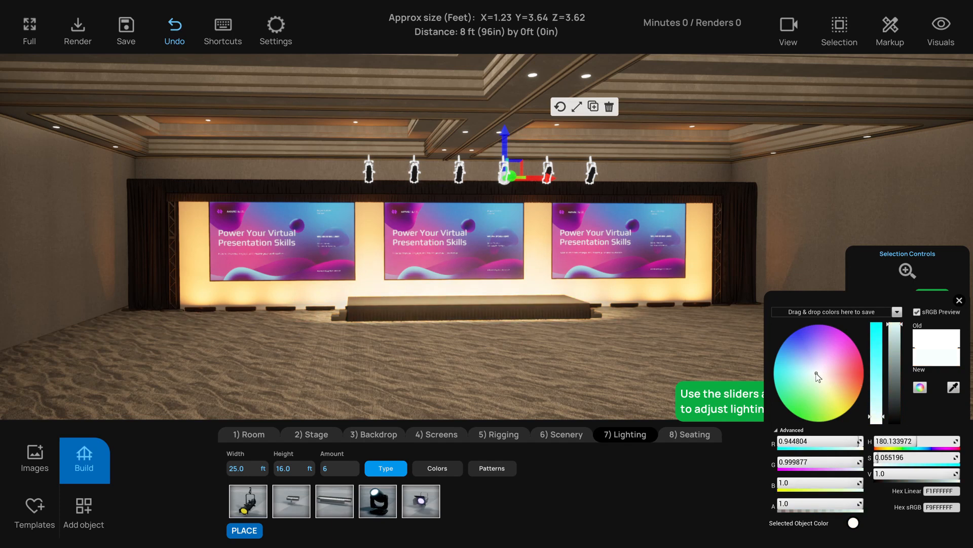
left_click(959, 300)
left_click_drag(875, 447, 869, 446)
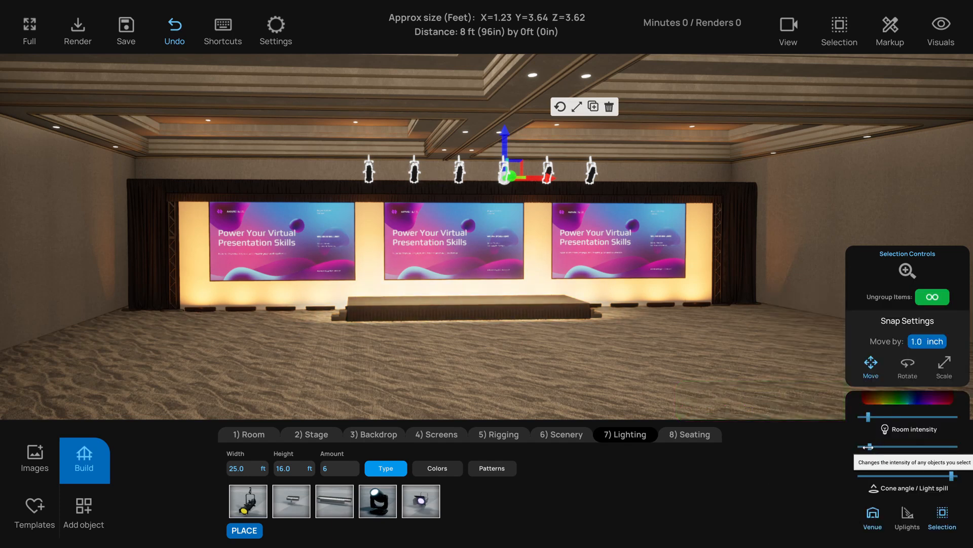
left_click(583, 374)
Add the seated panel group of five people to the middle of the stage
left_click(84, 505)
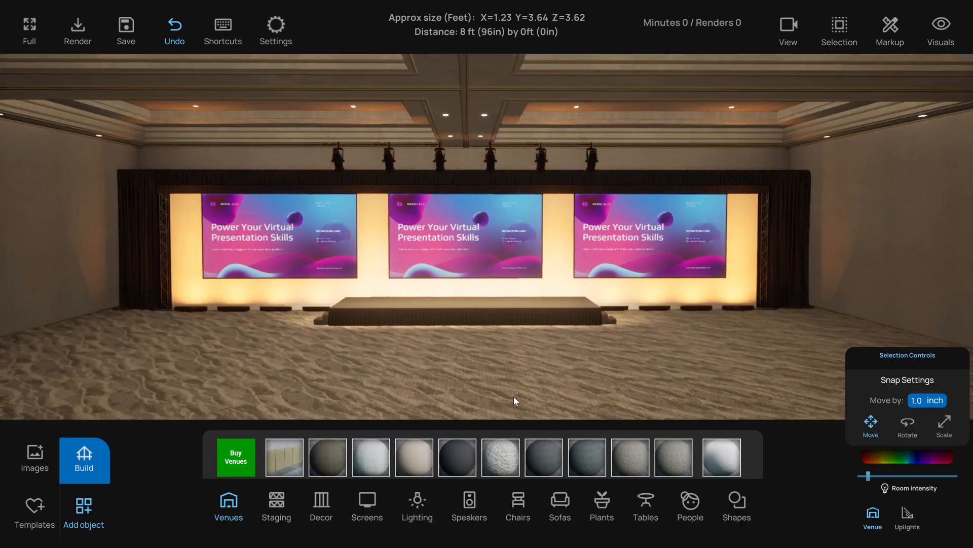
left_click(688, 502)
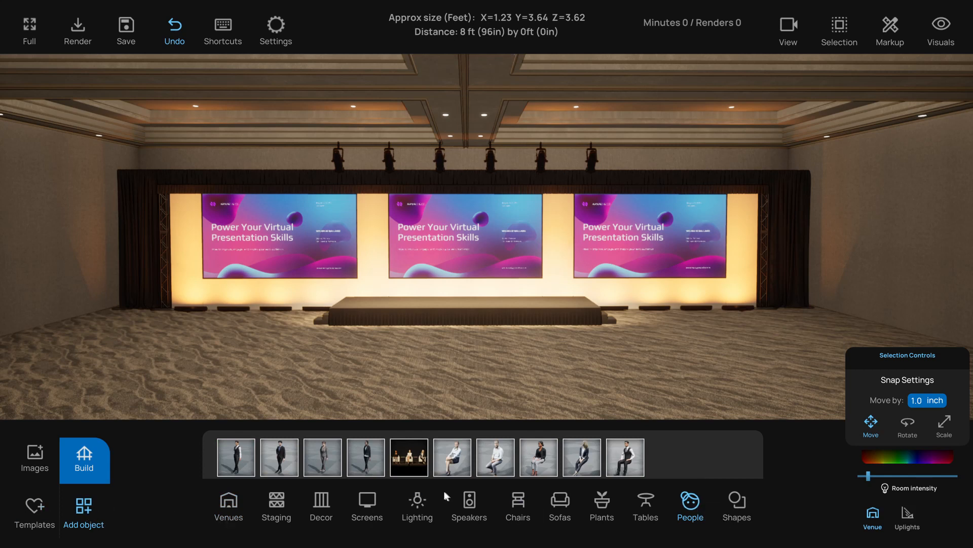
left_click_drag(407, 462, 469, 305)
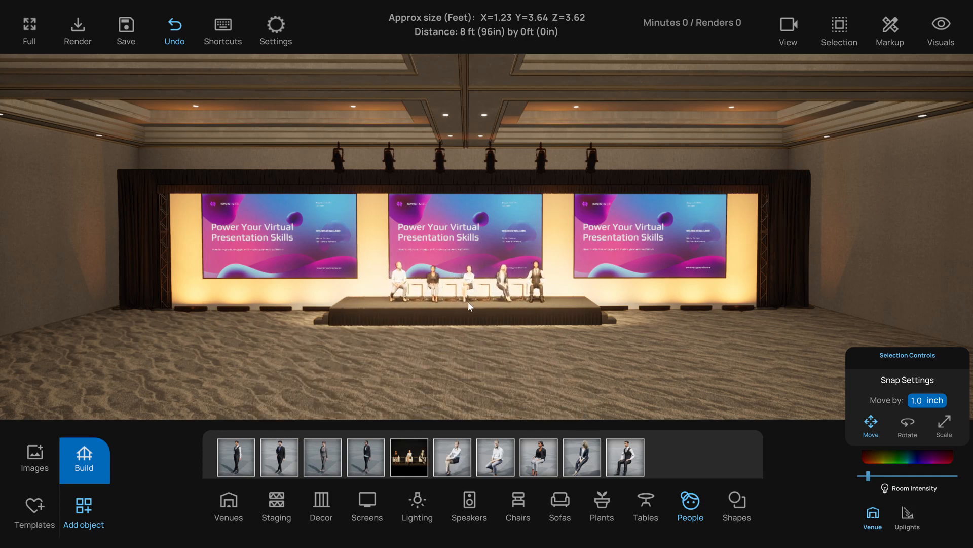
left_click(469, 307)
left_click(458, 346)
right_click_drag(458, 346, 446, 355)
Lower the intensity of the six overhead spotlights further and deselect them
left_click(503, 160)
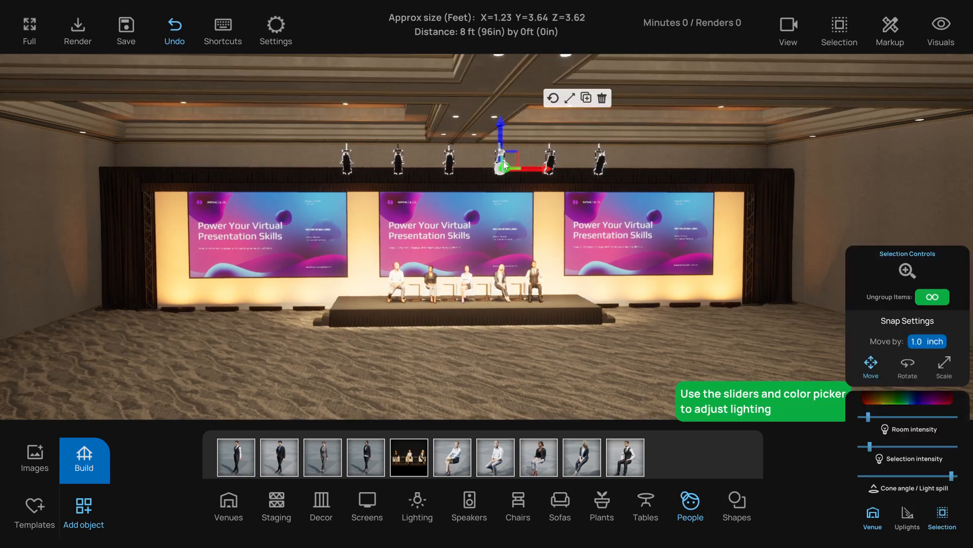
left_click(864, 448)
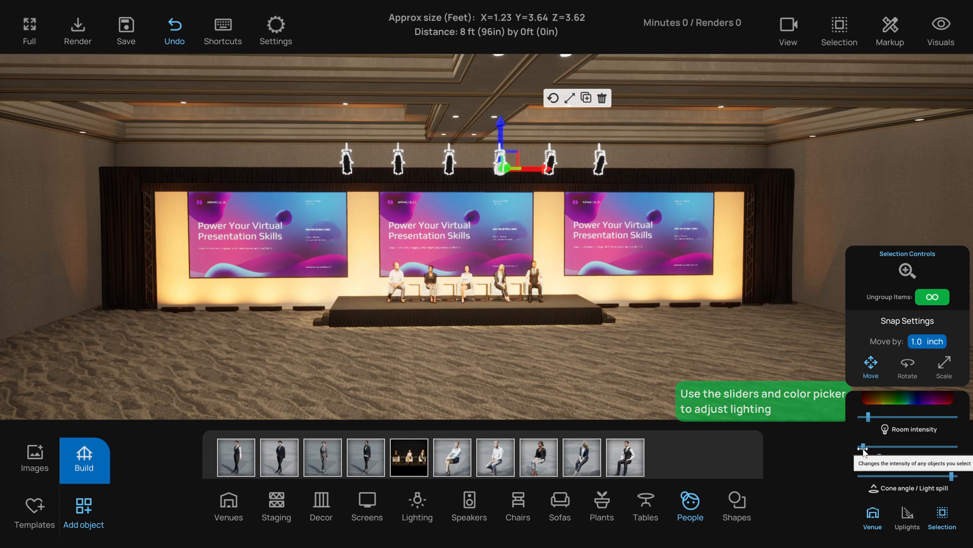
left_click(595, 398)
scroll(503, 375, "up", 2)
right_click_drag(503, 376, 522, 368)
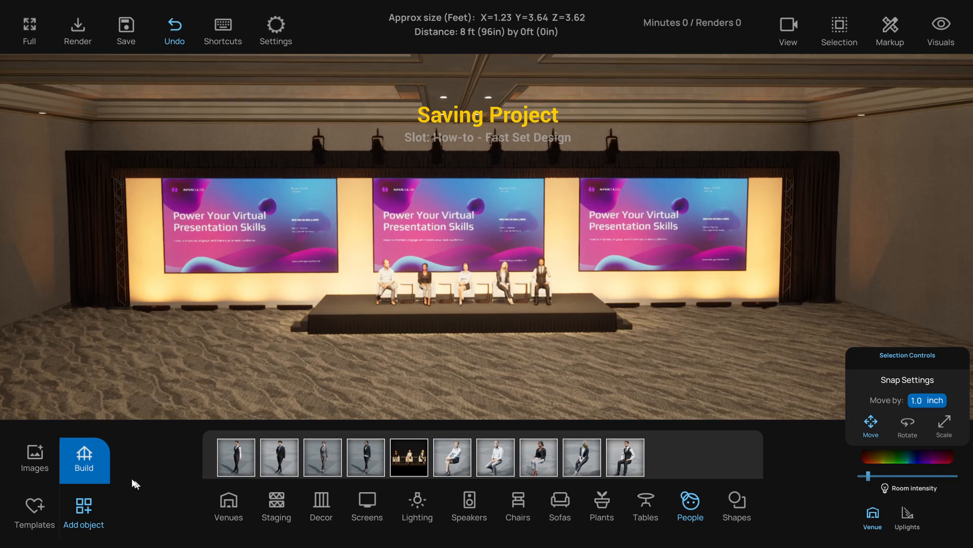
Add a horizontal overhead truss as rigging, 30 ft wide, using the layout that puts it just in front of the stage
left_click(86, 454)
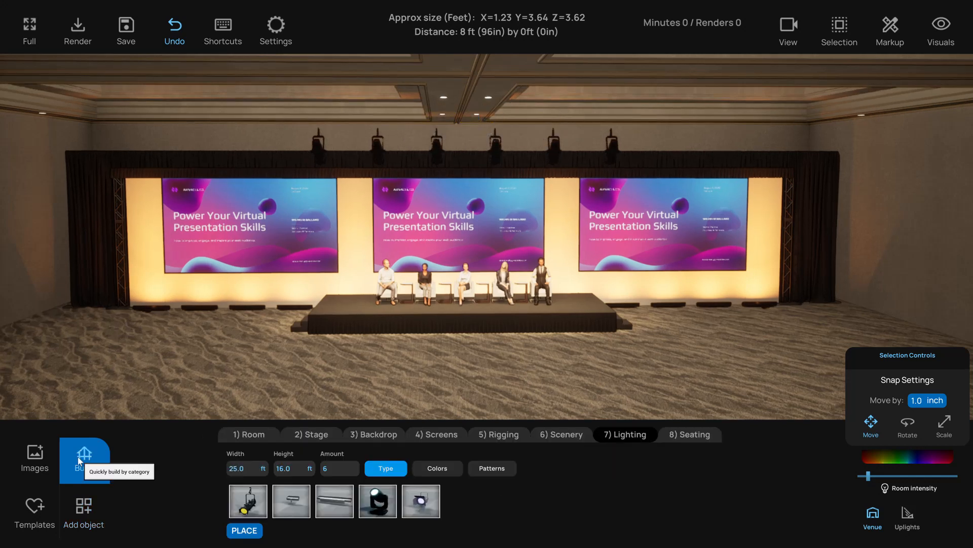
left_click(507, 436)
scroll(391, 376, "down", 3)
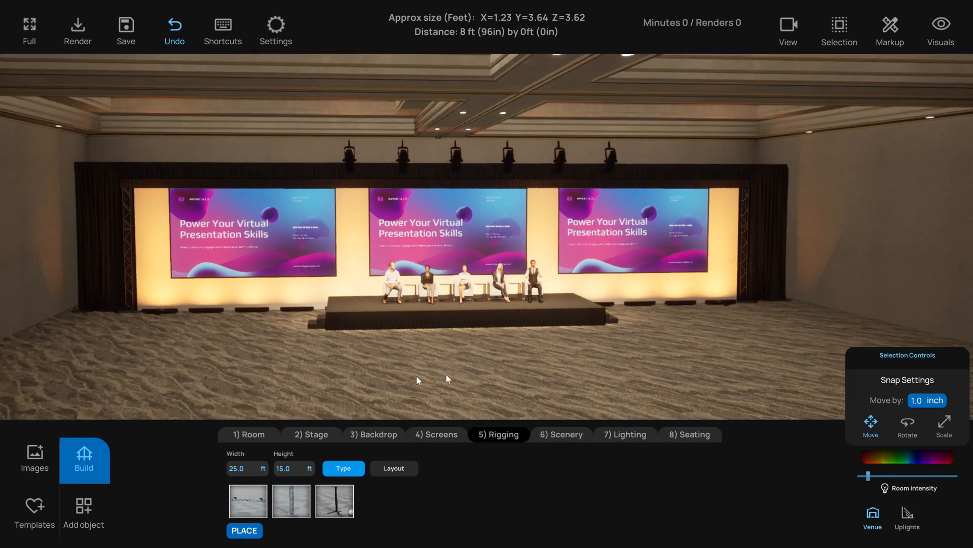
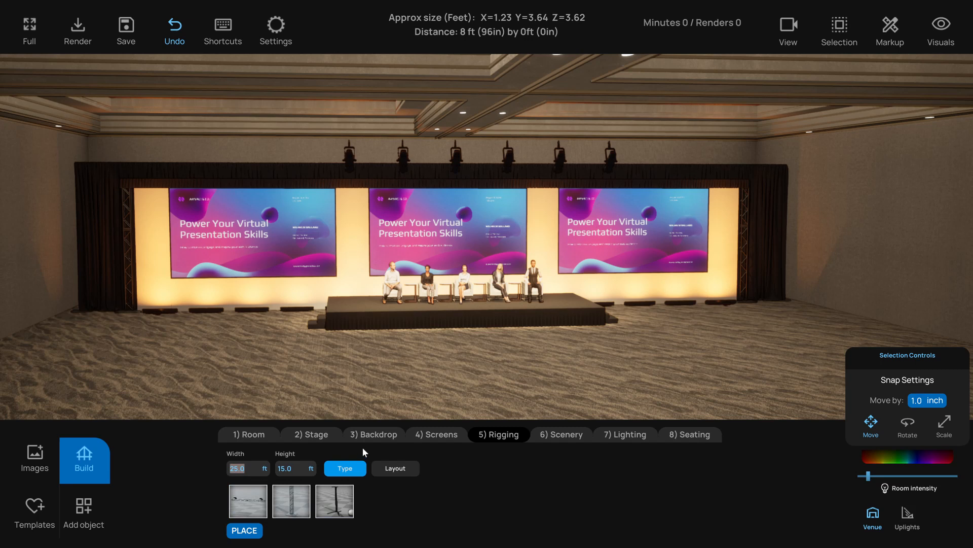
type("30")
key("Return")
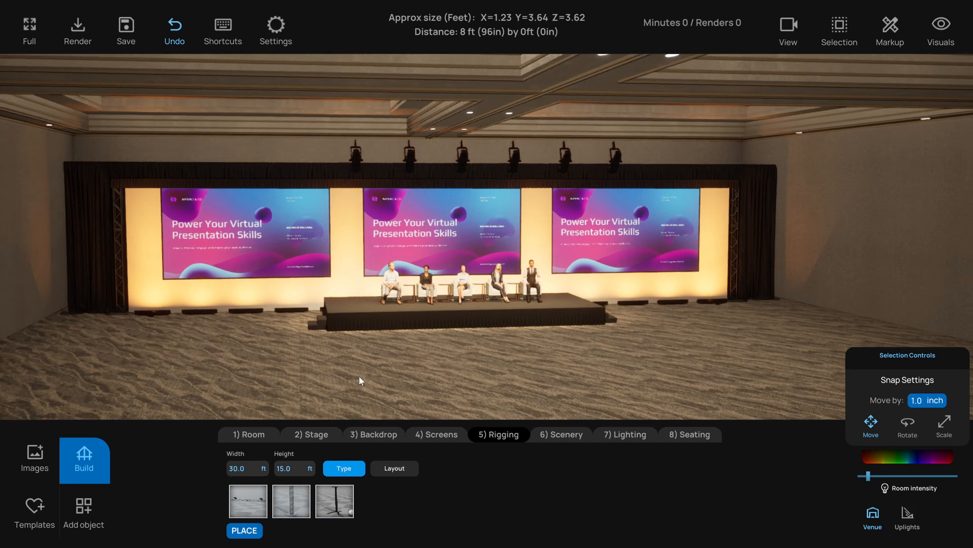
left_click(394, 468)
left_click(291, 504)
middle_click_drag(383, 350, 343, 383)
Raise the front truss to a height of 19 ft and place it
left_click(289, 468)
type("2")
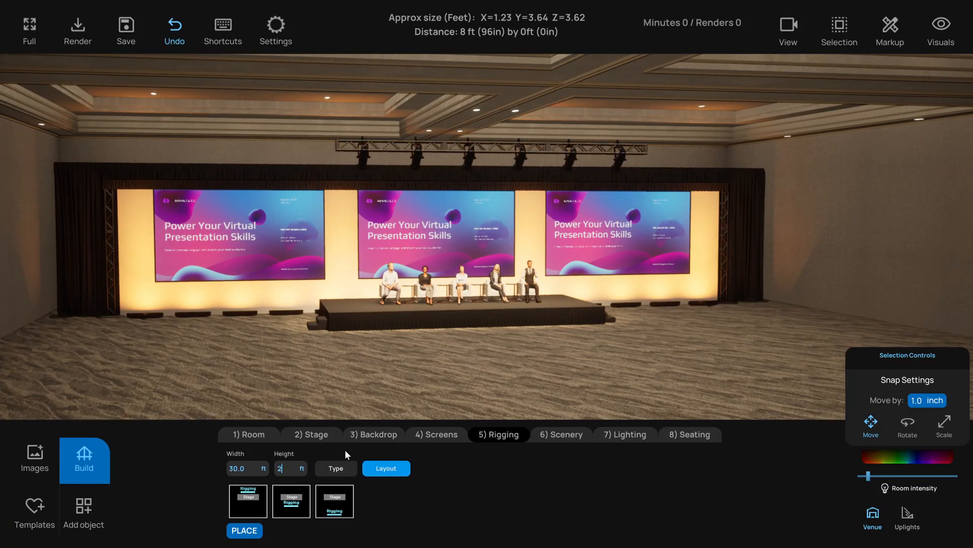
type("0")
key("Return")
type("19")
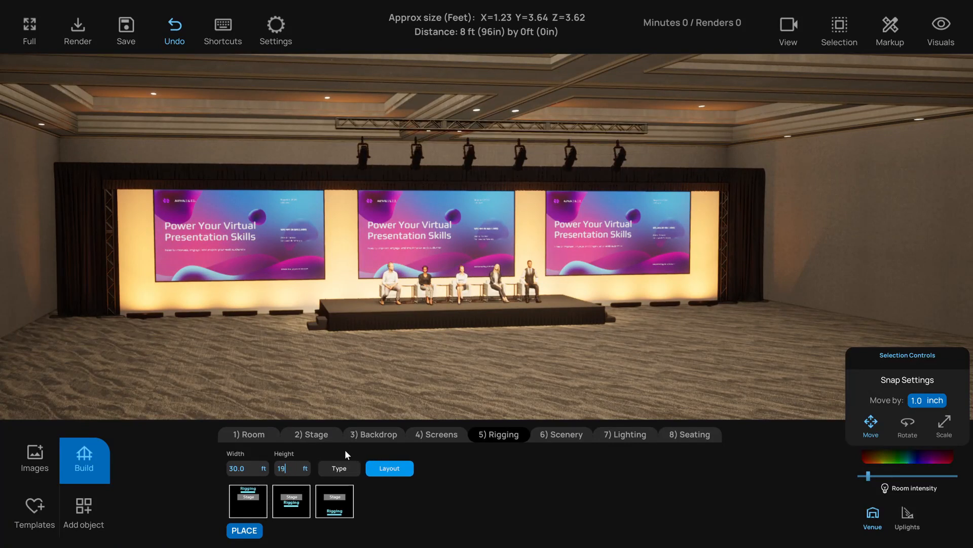
key("Return")
right_click_drag(394, 308, 401, 381)
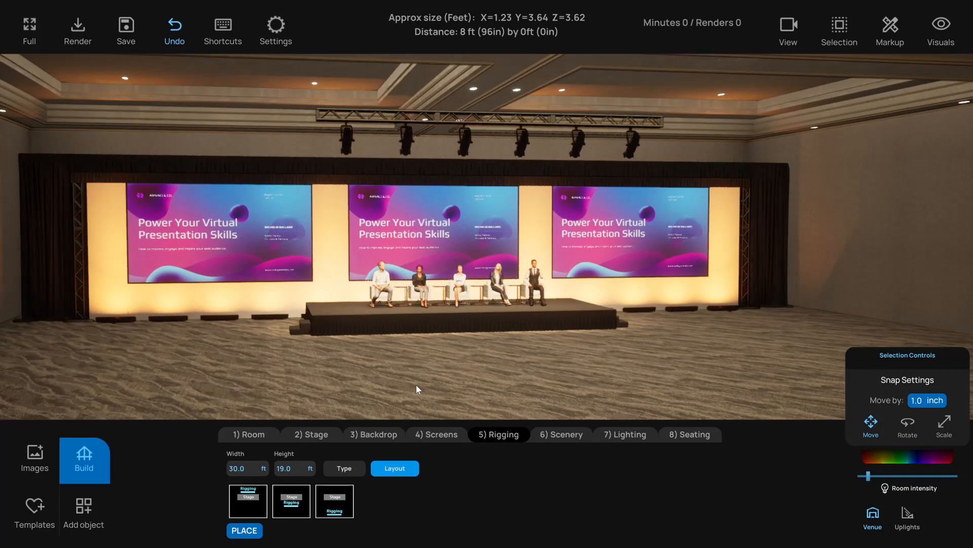
left_click(244, 530)
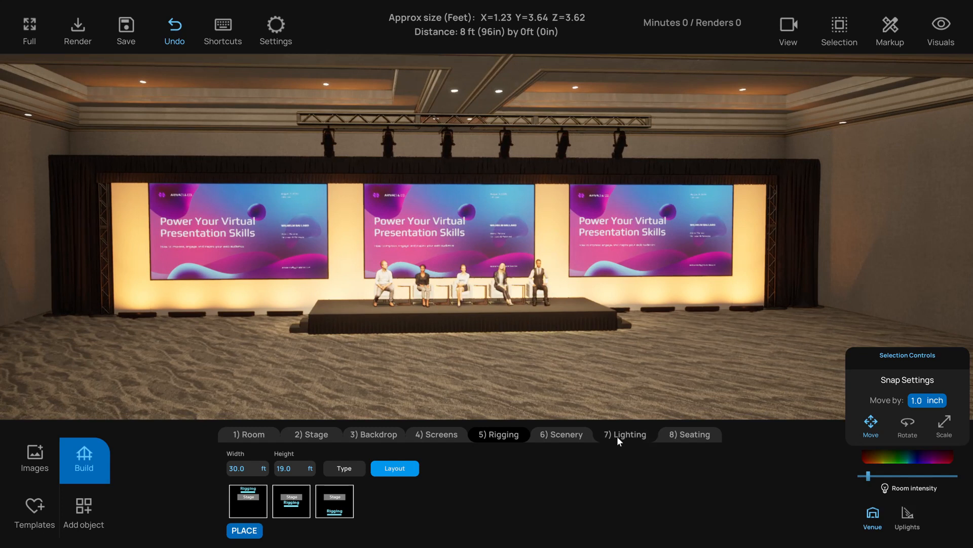
Place the current spotlight row and add a row of six small fixtures above the screens at a height of 16.5 ft
left_click(618, 438)
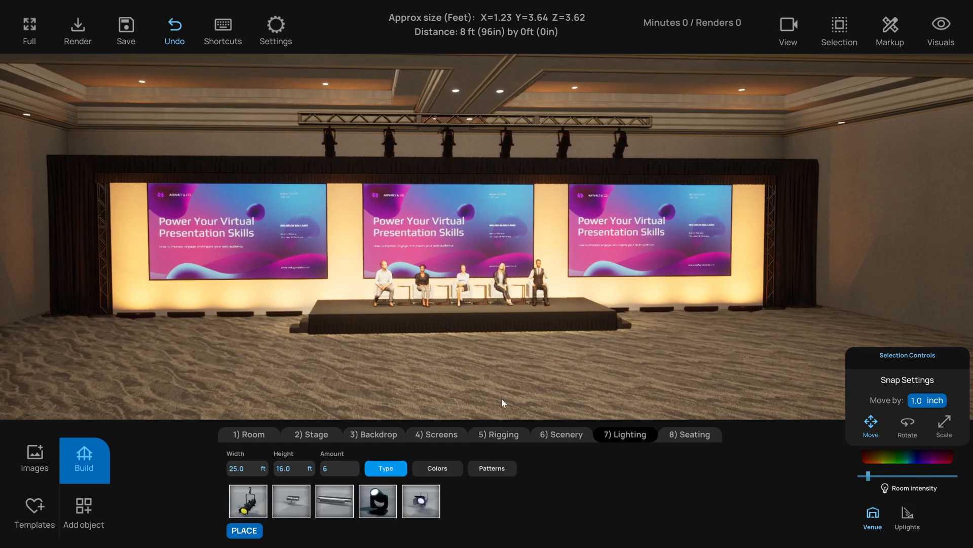
left_click(259, 534)
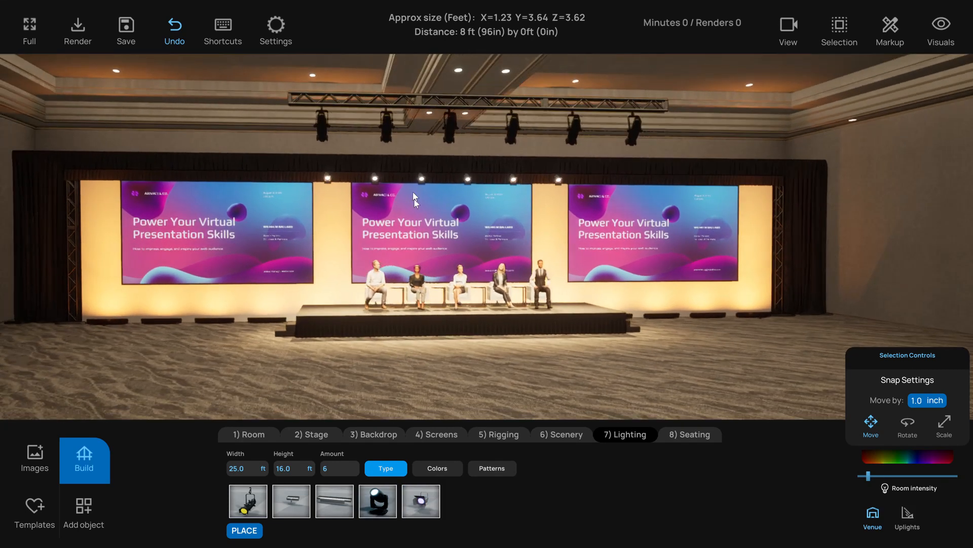
type("16.5")
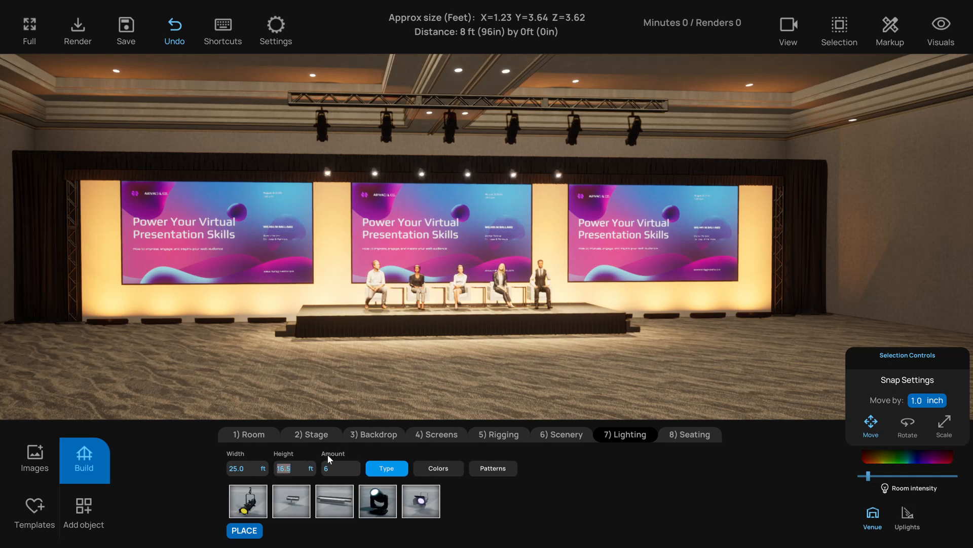
key("Return")
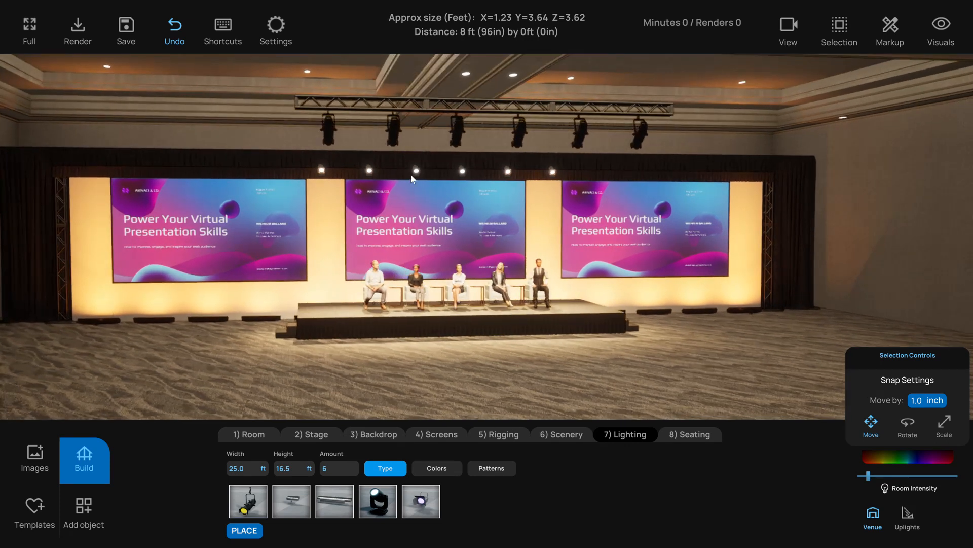
Colour the six small fixtures above the screens orange, hex sRGB FFA01EFF, and deselect them
left_click(411, 175)
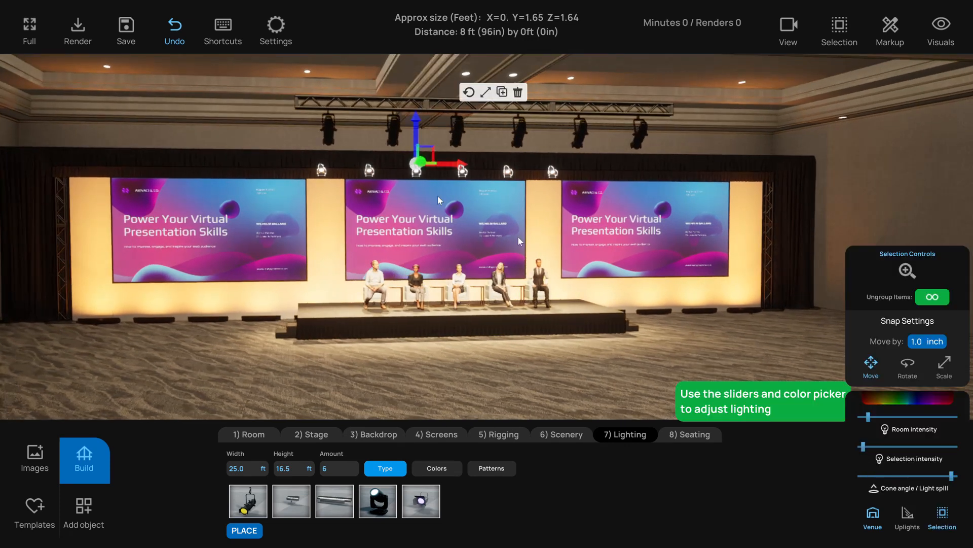
left_click(507, 171)
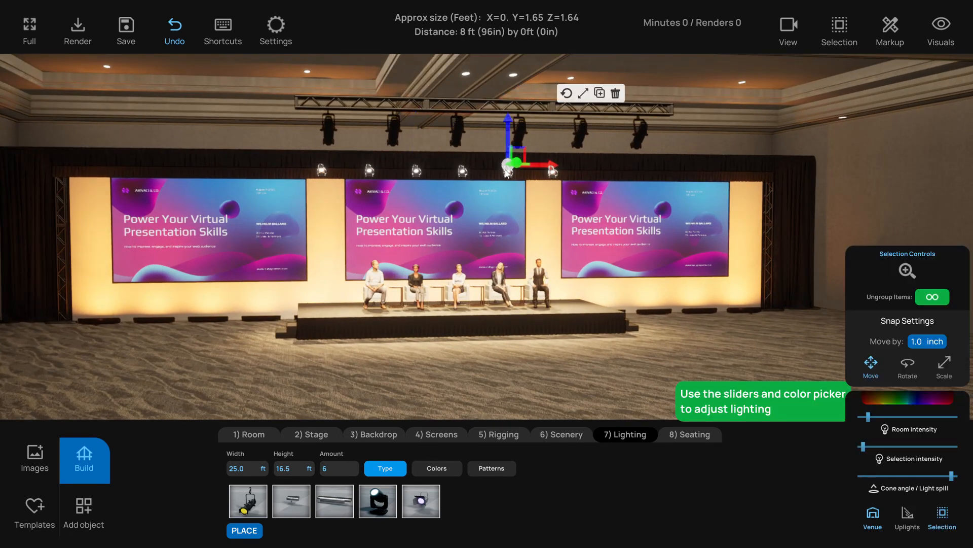
left_click(898, 395)
left_click_drag(861, 384, 860, 390)
left_click(634, 384)
right_click_drag(620, 383, 598, 382)
left_click(959, 301)
Colour the row of floor lights deep orange, hex sRGB FF7B00FF, and lower the room intensity slightly
left_click(671, 313)
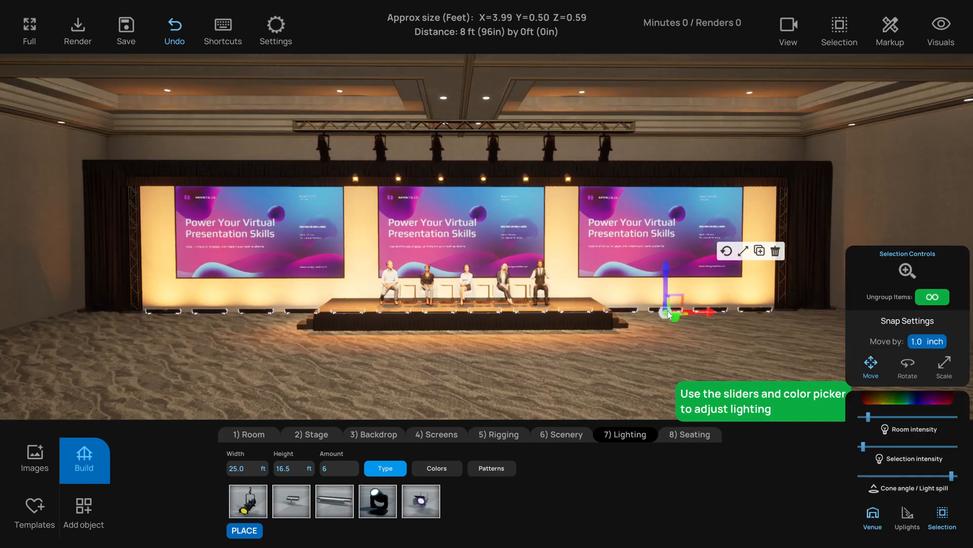
left_click(894, 400)
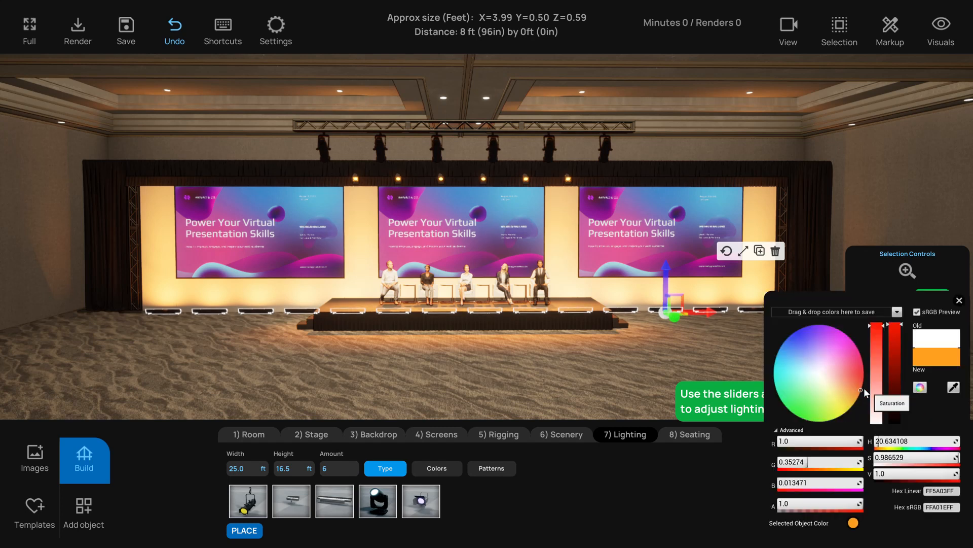
left_click_drag(863, 391, 864, 383)
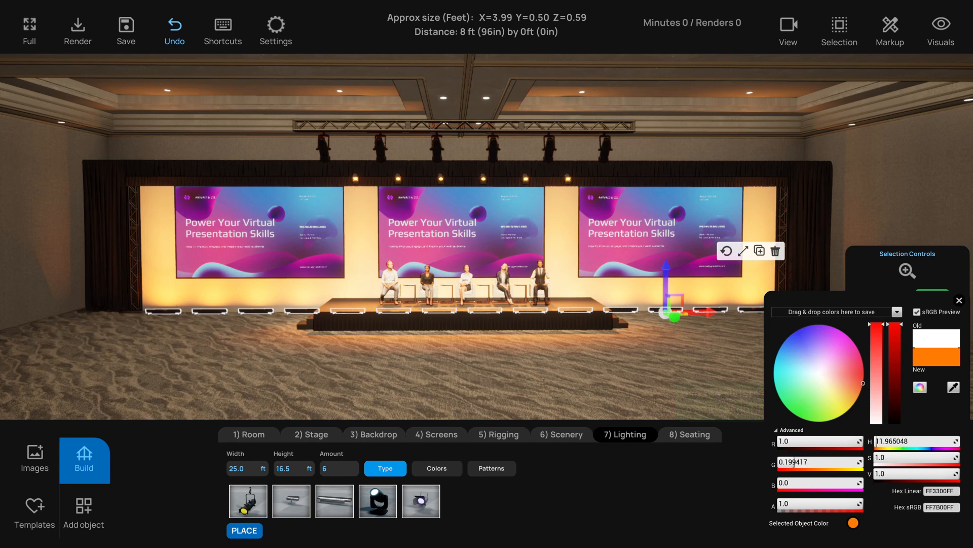
left_click(960, 301)
left_click(713, 406)
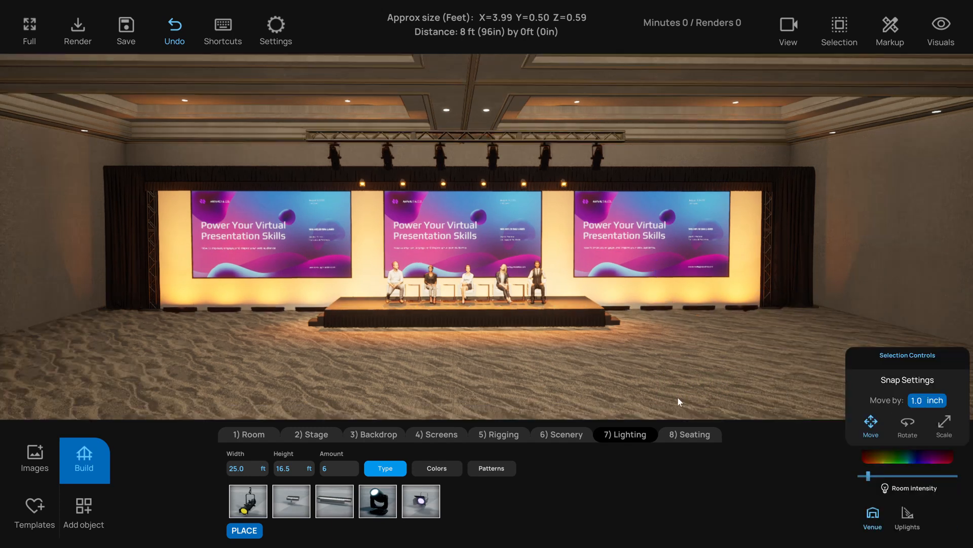
left_click_drag(869, 476, 865, 476)
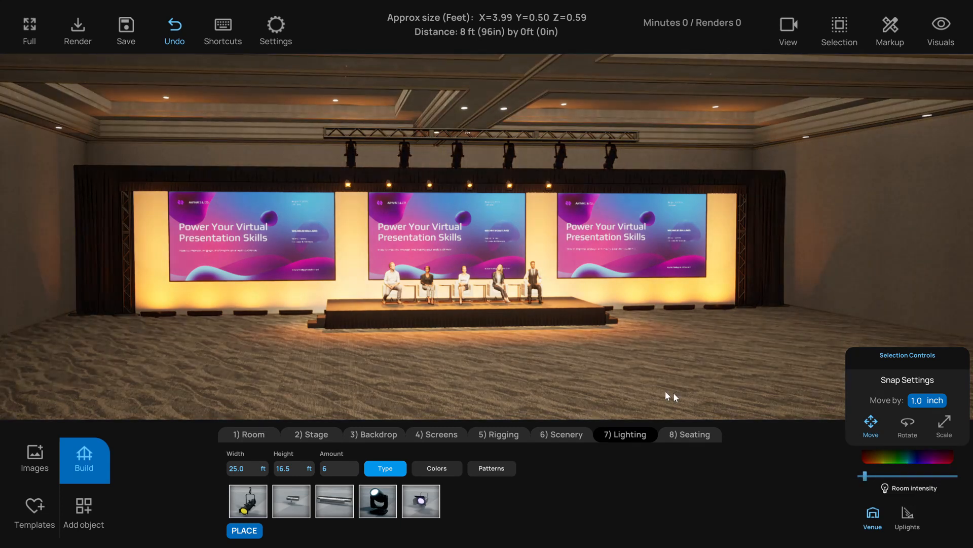
right_click_drag(648, 385, 622, 380)
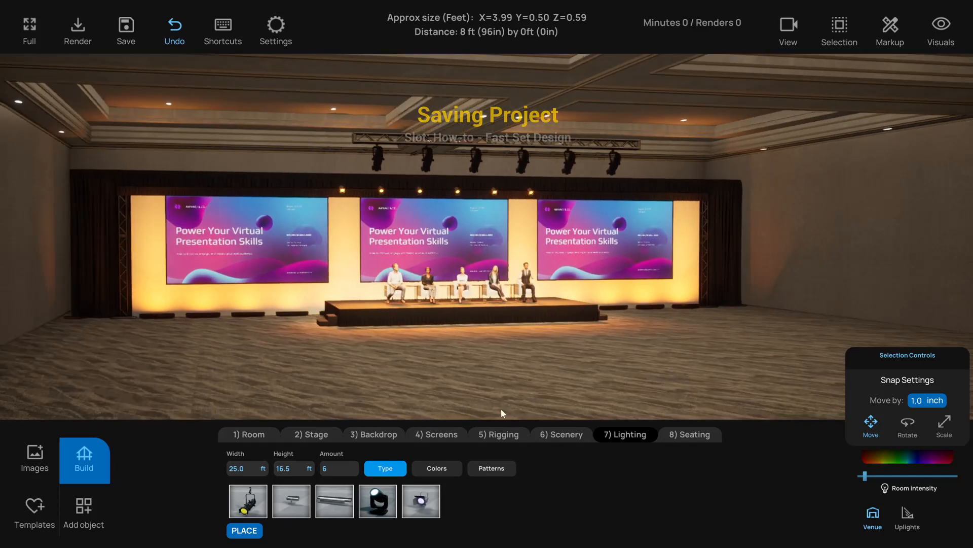
Switch to Notepad to review the design workflow list, and return to the set
key("alt+Tab")
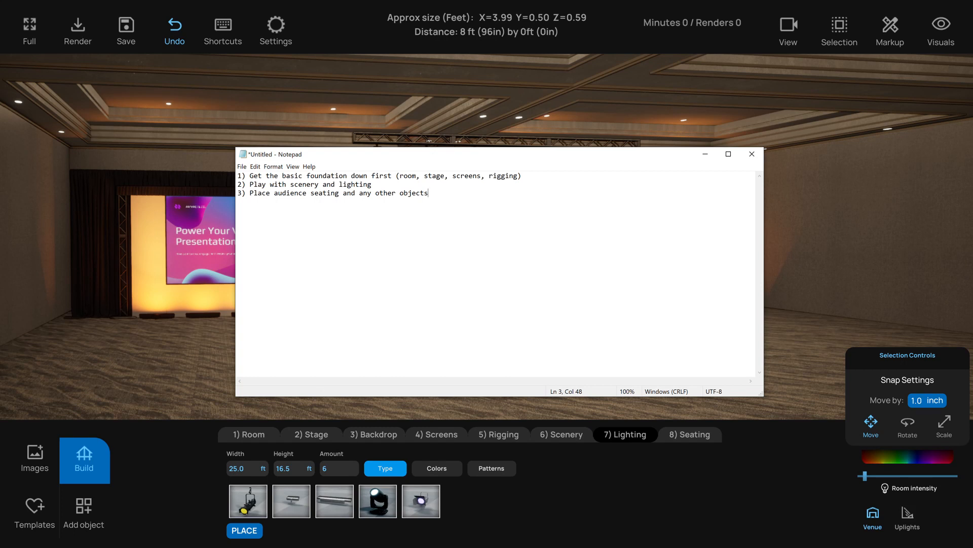
left_click(705, 154)
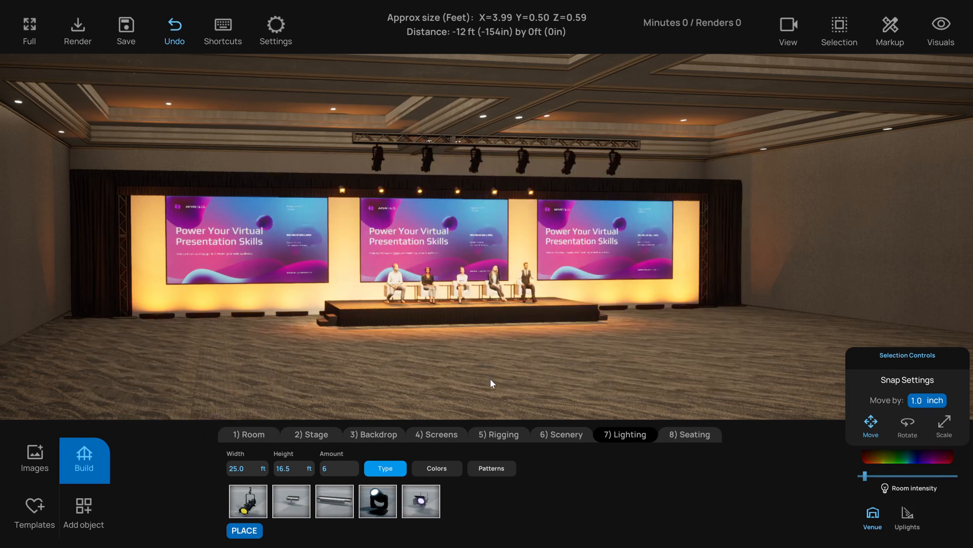
key("d")
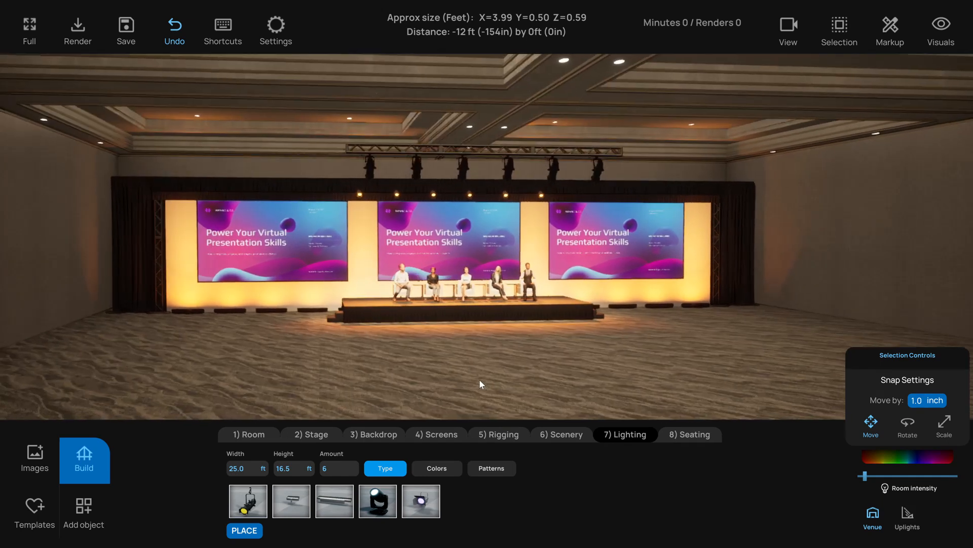
Add classroom-style audience seating with draped tables and chairs in front of the stage, and check its coverage from above
left_click(680, 434)
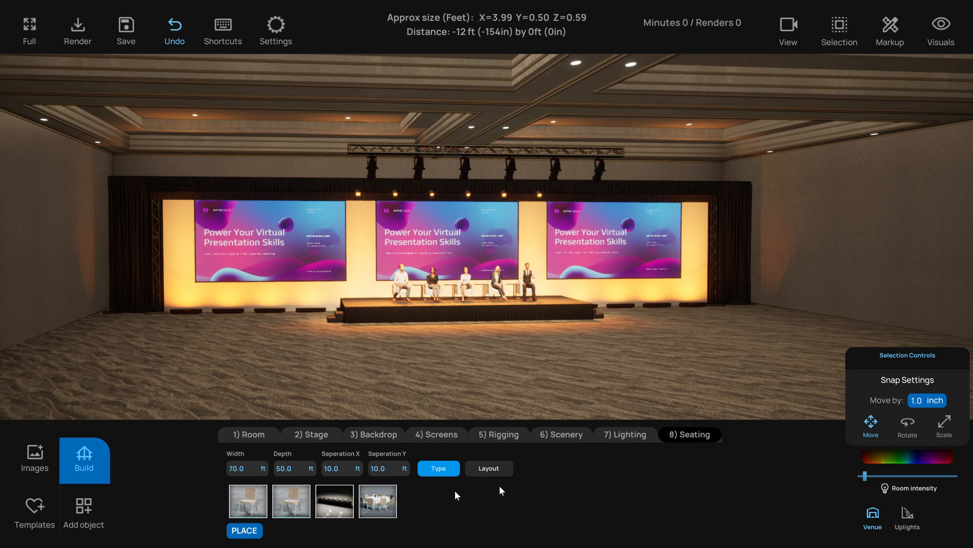
left_click(334, 507)
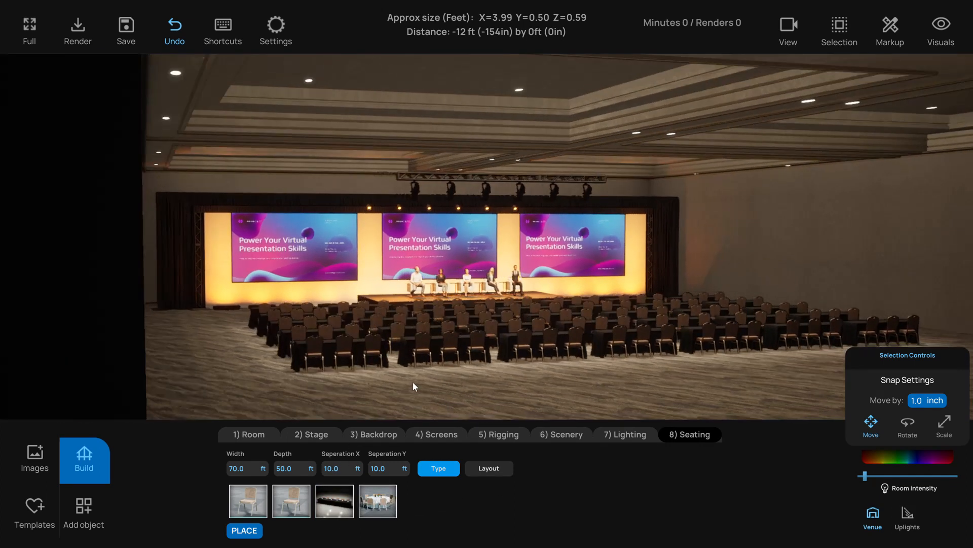
key("t")
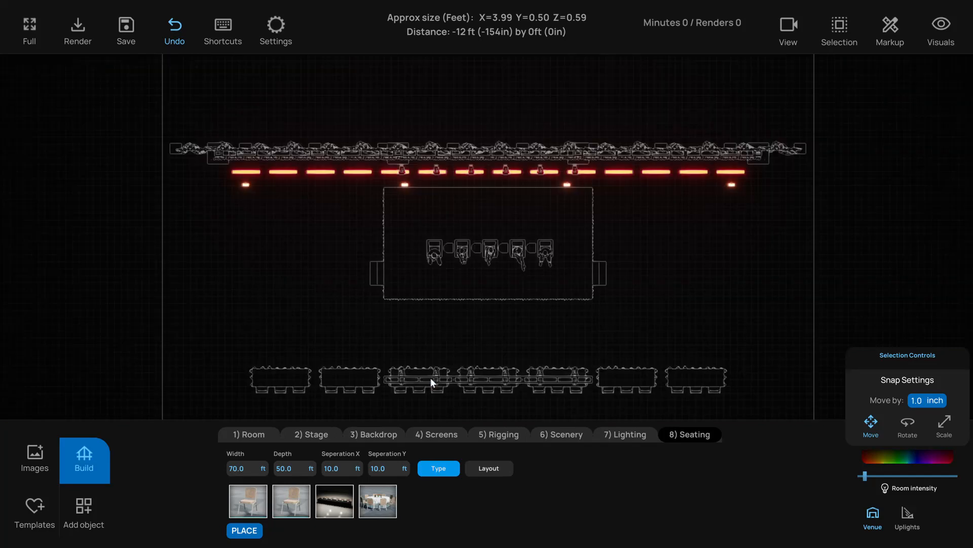
scroll(432, 380, "down", 6)
middle_click_drag(454, 373, 448, 306)
scroll(448, 305, "down", 5)
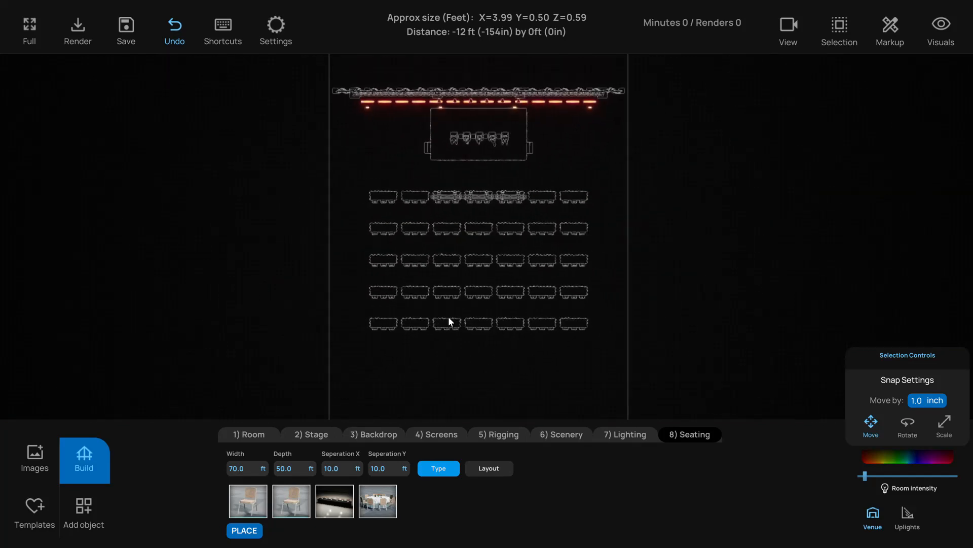
middle_click_drag(451, 316, 449, 311)
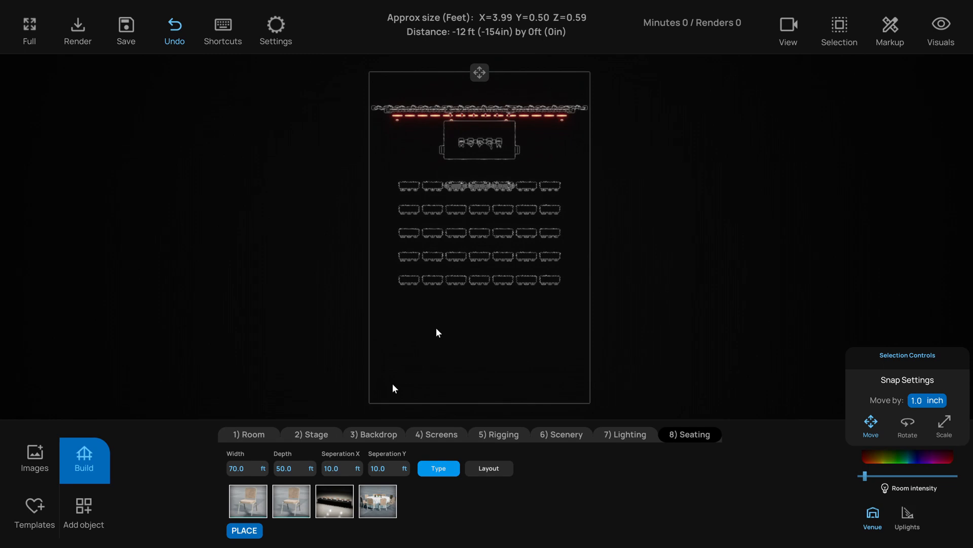
Enlarge the audience seating area to a width of 80 ft and a depth of 80 ft
left_click(236, 470)
type("80")
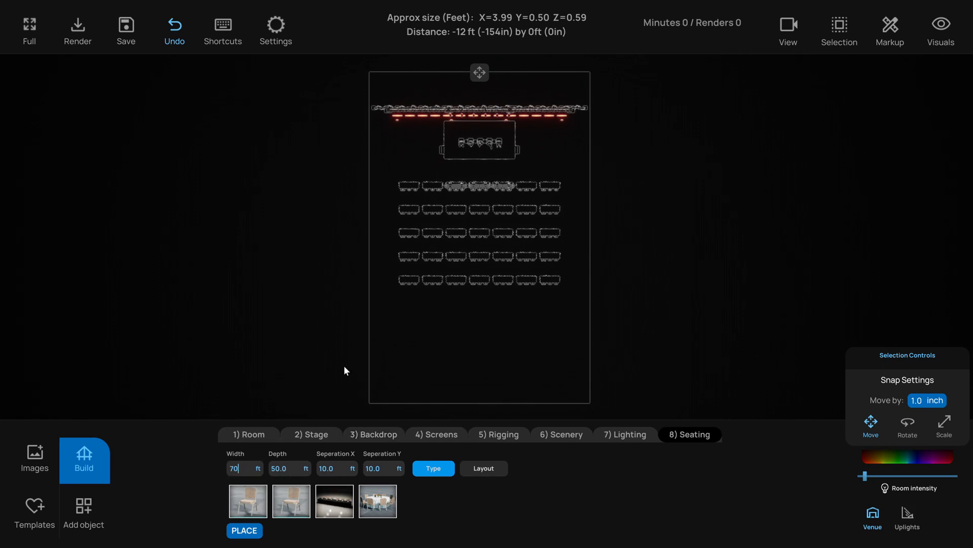
key("Return")
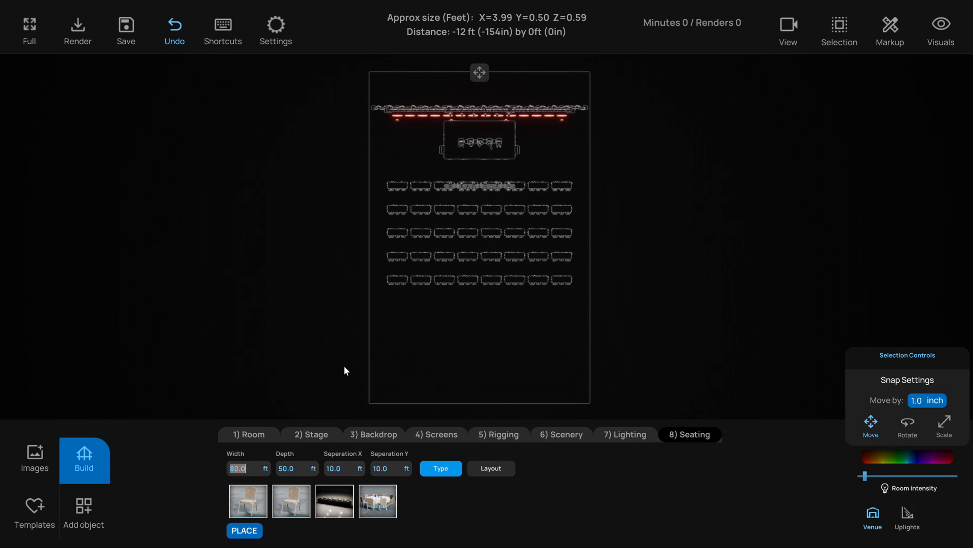
key("Tab")
type("80")
key("Return")
Set the seating's X separation to 8 ft so the tables join into continuous rows
key("Tab")
type("8")
key("Return")
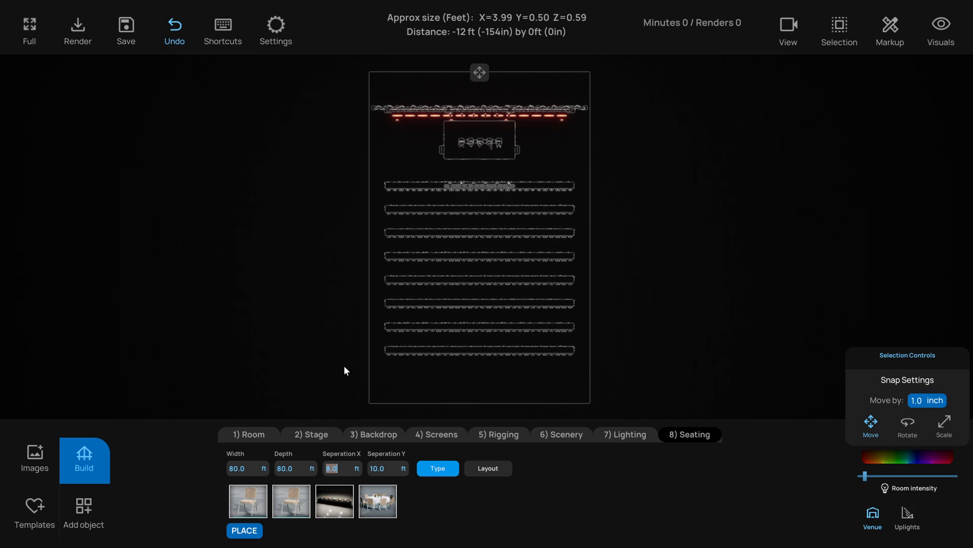
middle_click_drag(350, 322, 340, 328)
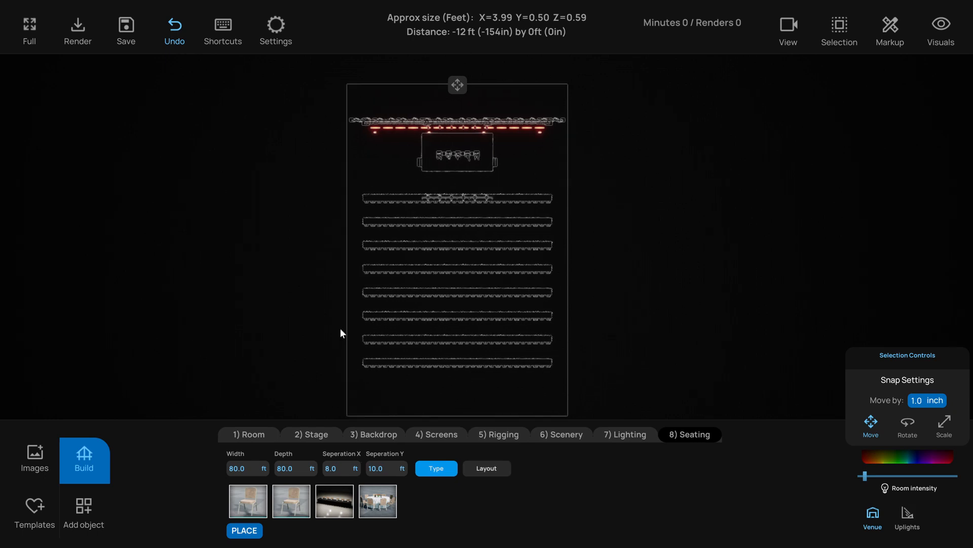
Select the audience seating and recolor its table linens dark purple with hex sRGB value 29006EFF
key("p")
right_click_drag(340, 332, 546, 337)
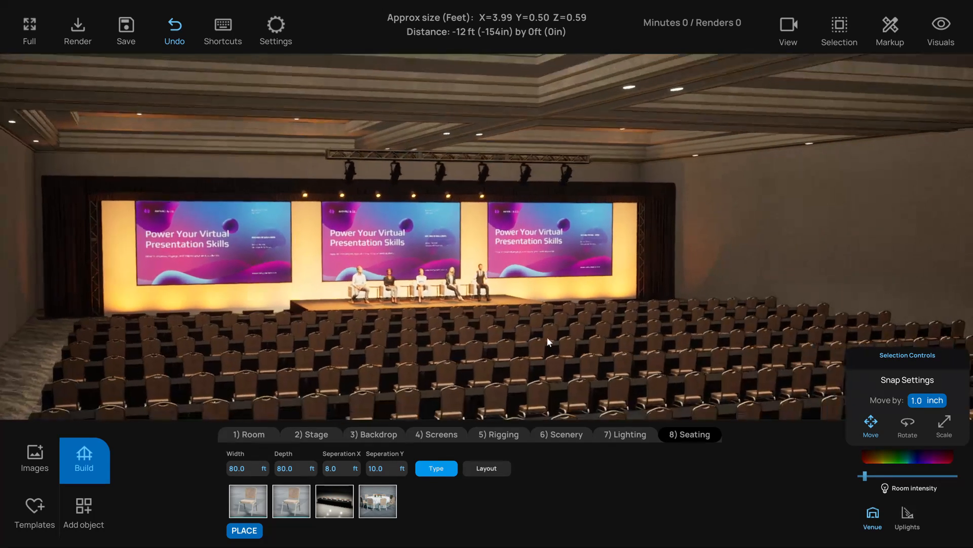
left_click(562, 336)
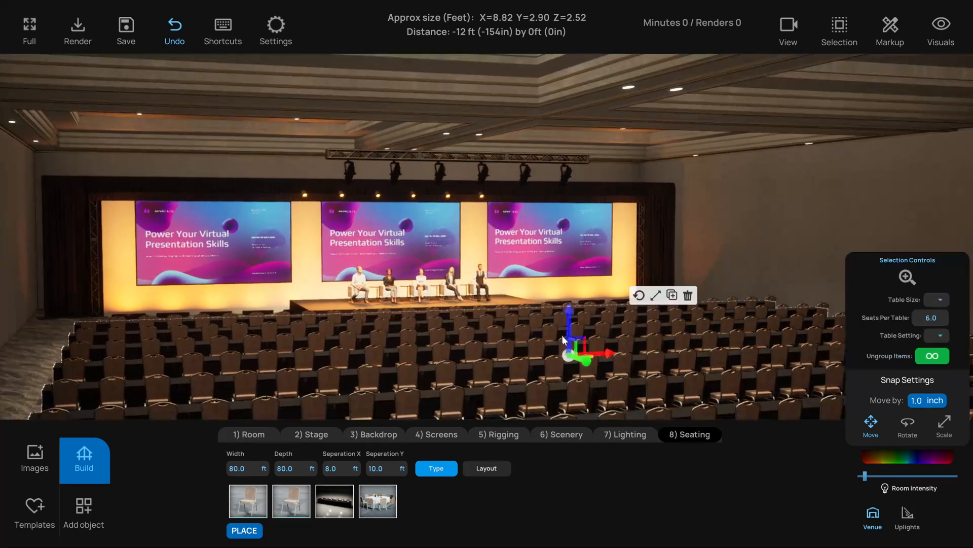
left_click(919, 455)
mouse_move(810, 353)
left_mouse_down()
mouse_move(806, 325)
mouse_move(787, 340)
mouse_move(809, 327)
mouse_move(801, 324)
mouse_move(863, 392)
left_mouse_up()
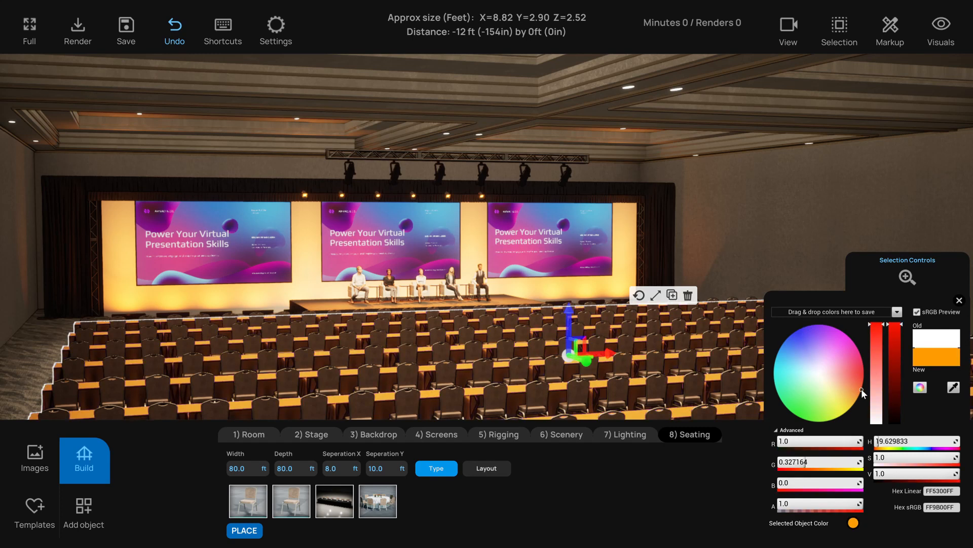
left_click(802, 329)
left_click_drag(798, 326, 801, 326)
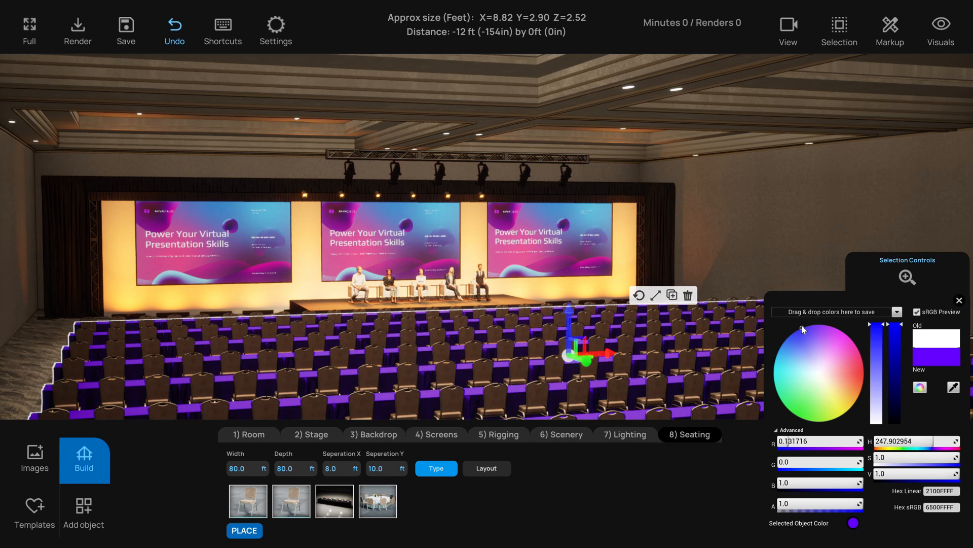
left_click_drag(896, 371, 897, 392)
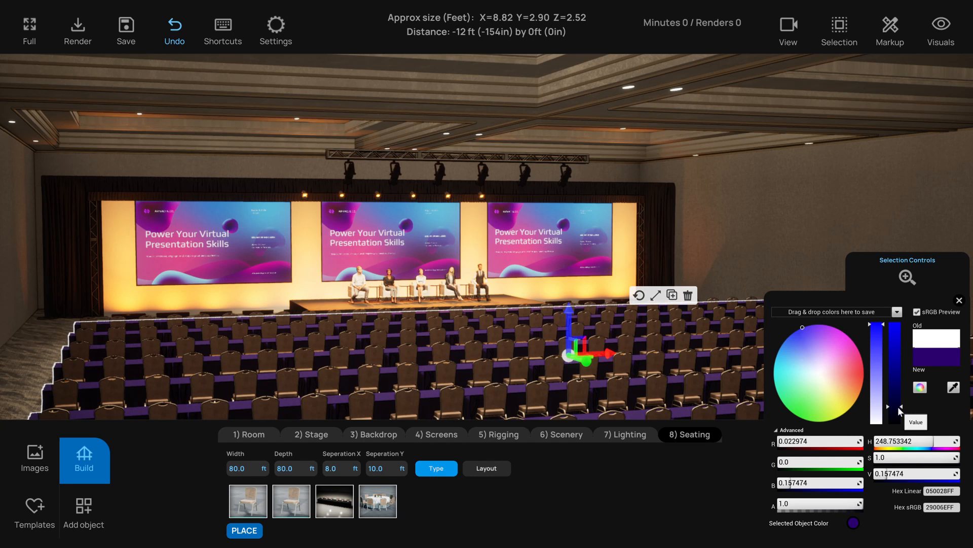
left_click(959, 302)
left_click(730, 232)
Browse the chairs, plants and tables in the object library while viewing the stage up close and from the audience
scroll(705, 325, "up", 2)
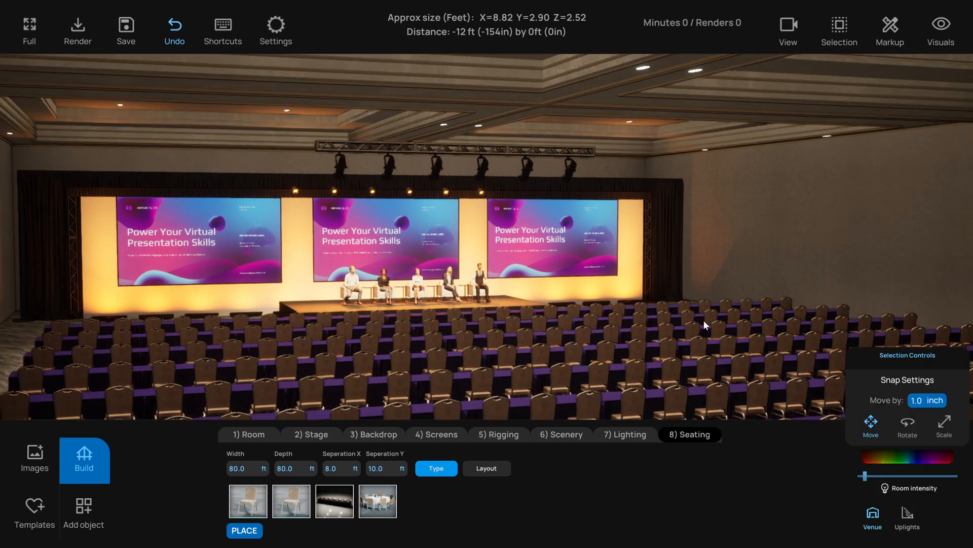
scroll(704, 325, "up", 4)
middle_click_drag(704, 325, 518, 315)
scroll(518, 314, "up", 3)
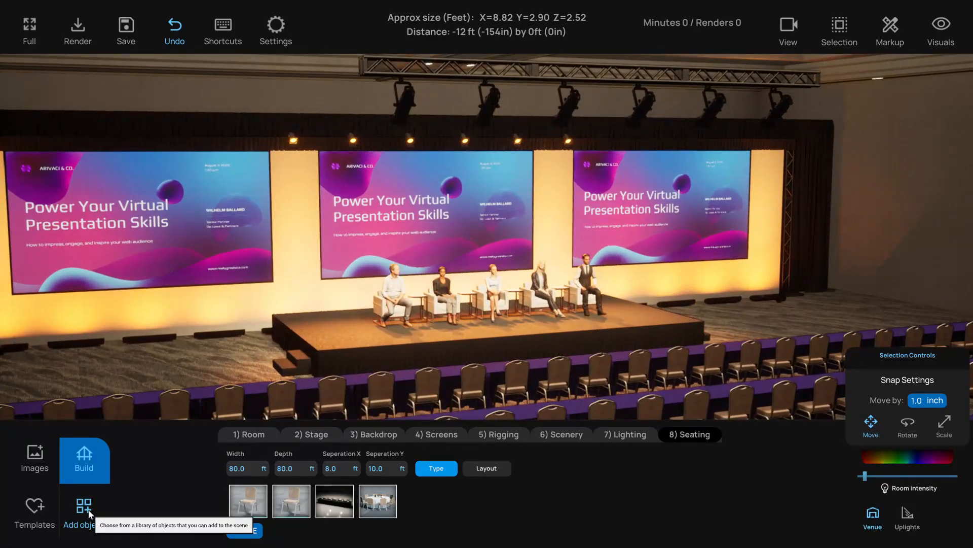
left_click(89, 513)
mouse_move(486, 381)
middle_mouse_down()
mouse_move(467, 380)
mouse_move(477, 378)
middle_mouse_up()
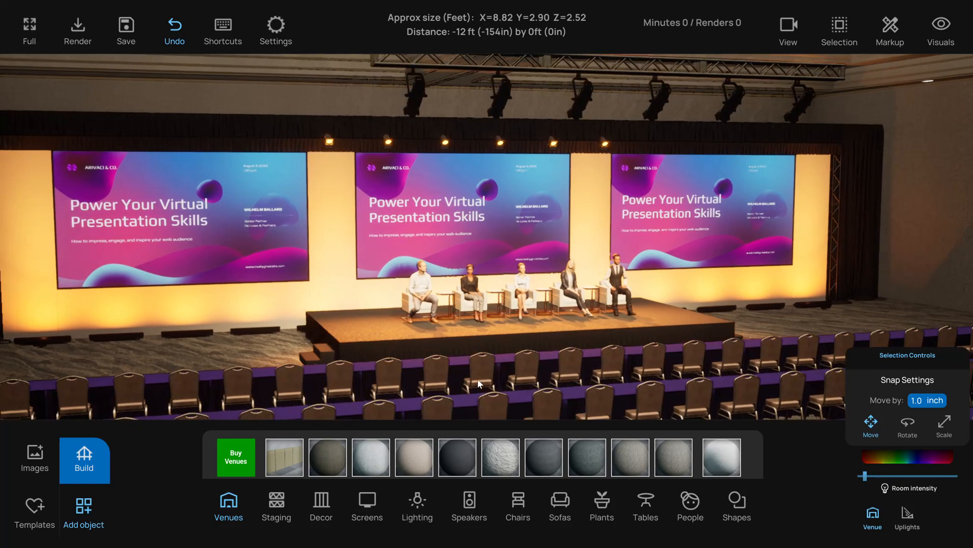
left_click(519, 503)
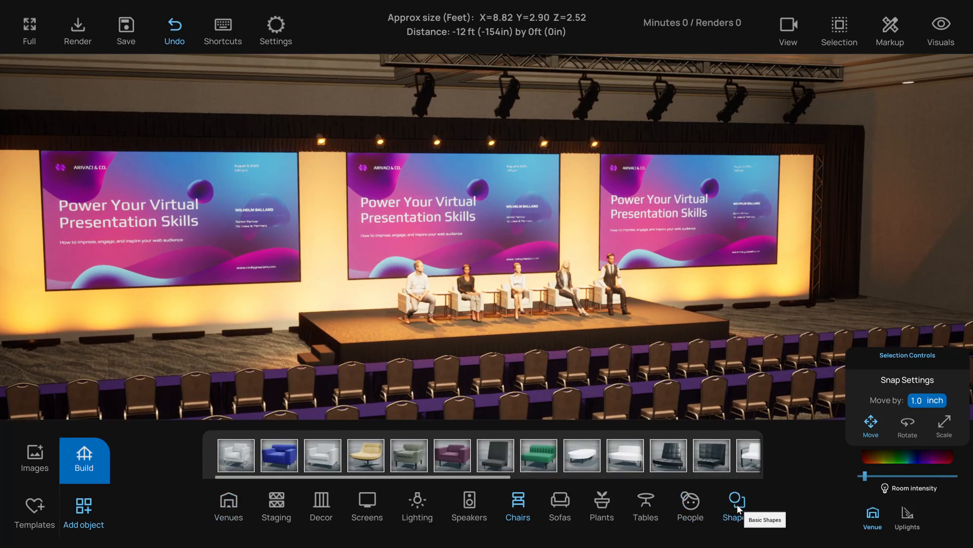
left_click(602, 503)
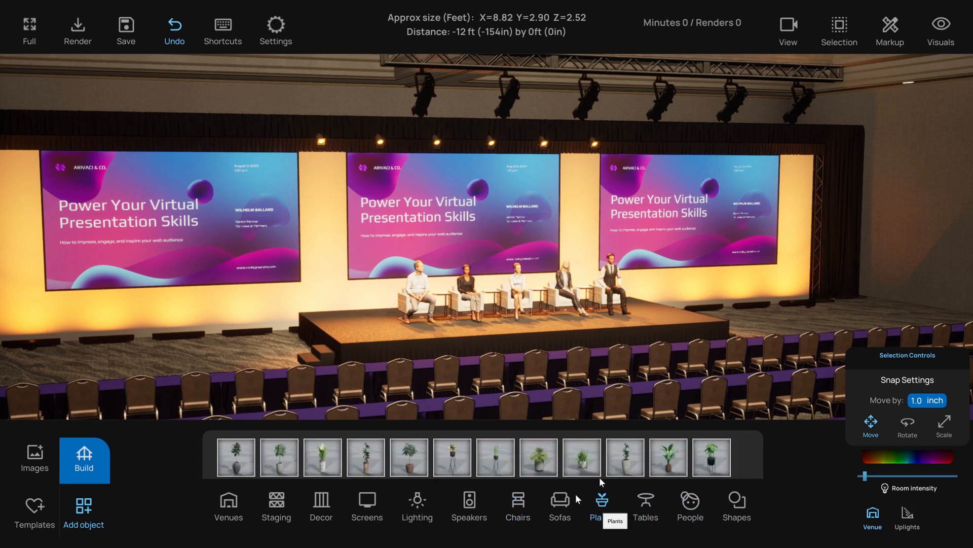
left_click(646, 503)
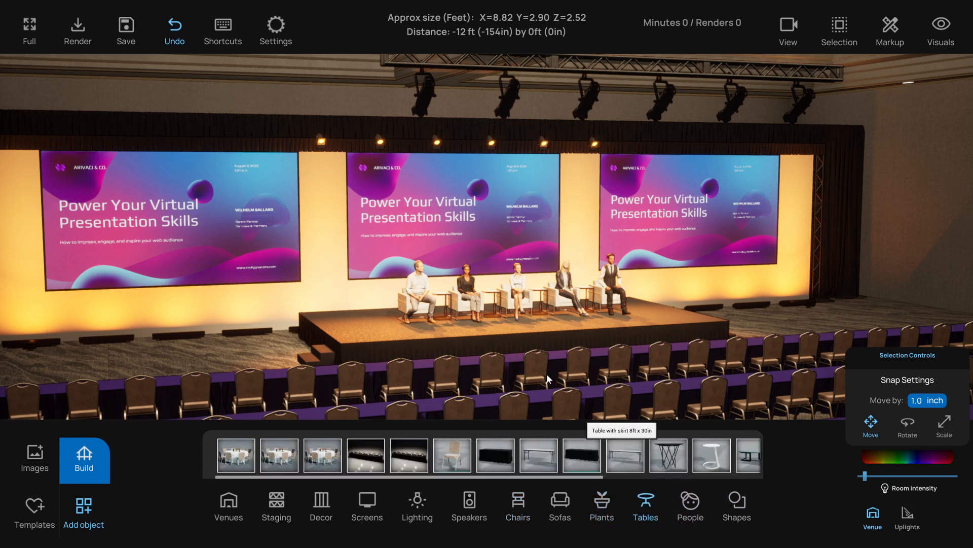
scroll(546, 371, "down", 5)
scroll(517, 368, "down", 5)
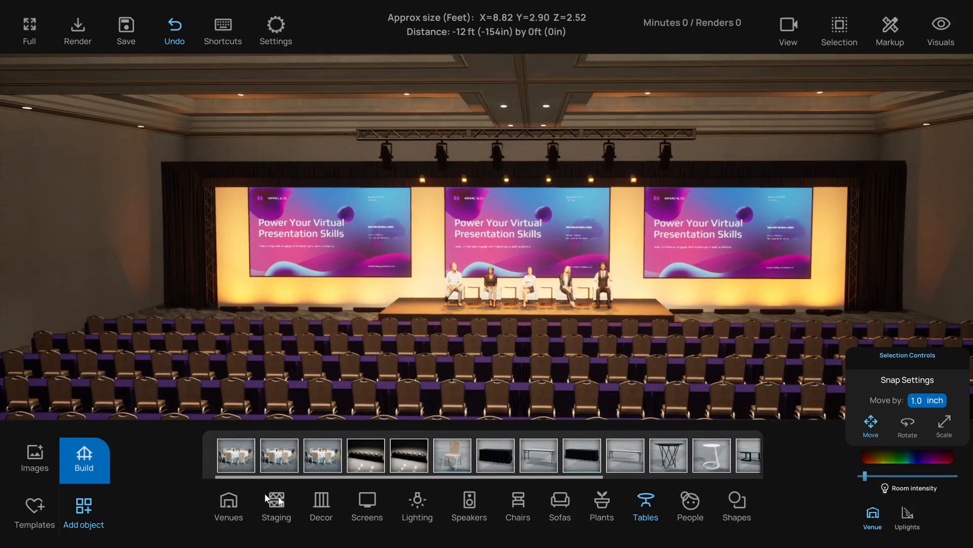
Place a stacked speaker on the floor beyond the left end of the set and angle it toward the audience
left_click(470, 503)
left_click_drag(324, 469, 184, 331)
left_click(167, 314)
mouse_move(176, 326)
right_mouse_down()
mouse_move(180, 335)
mouse_move(174, 313)
right_mouse_up()
left_click_drag(173, 313, 168, 333)
left_click(174, 283)
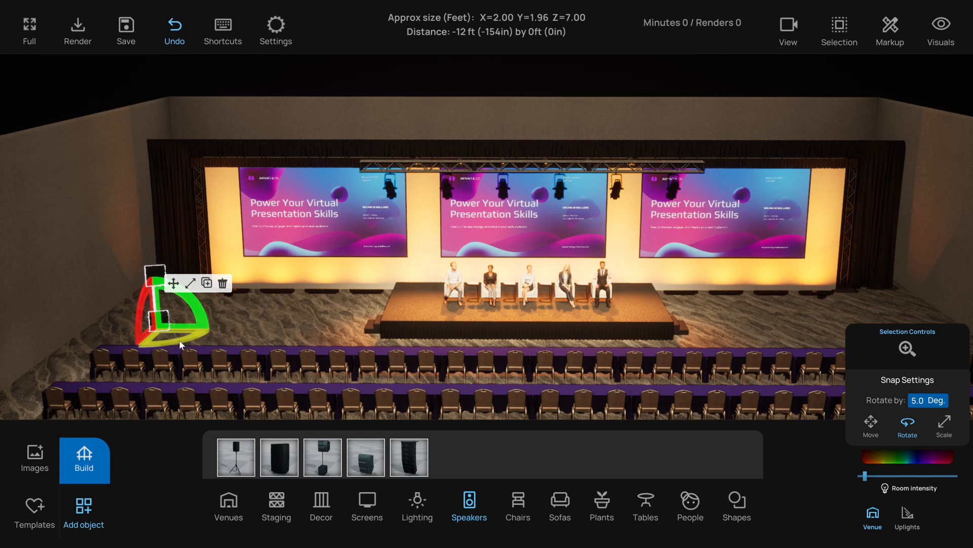
left_click(173, 284)
right_click_drag(173, 284, 219, 338)
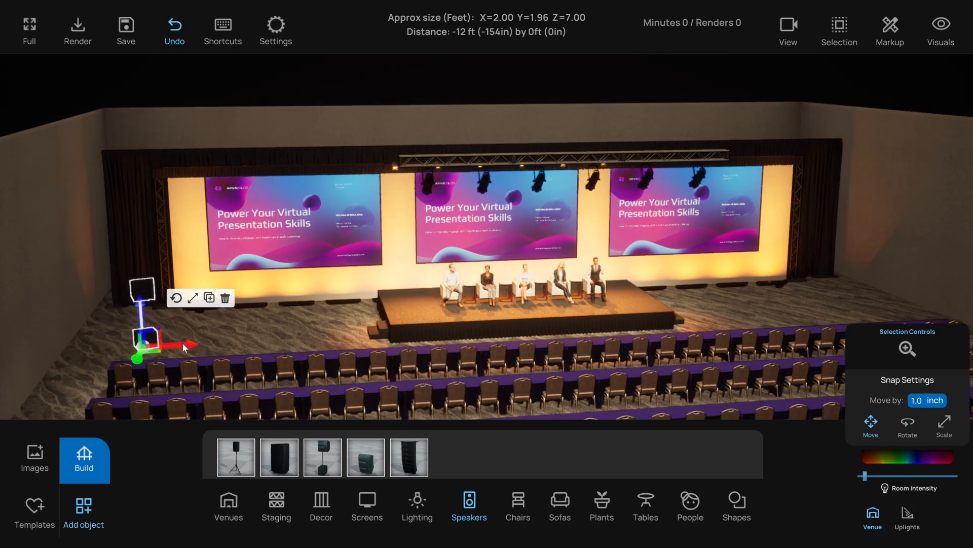
Copy the speaker stack to the opposite side of the set and rotate the copy to face the audience
left_click(209, 297)
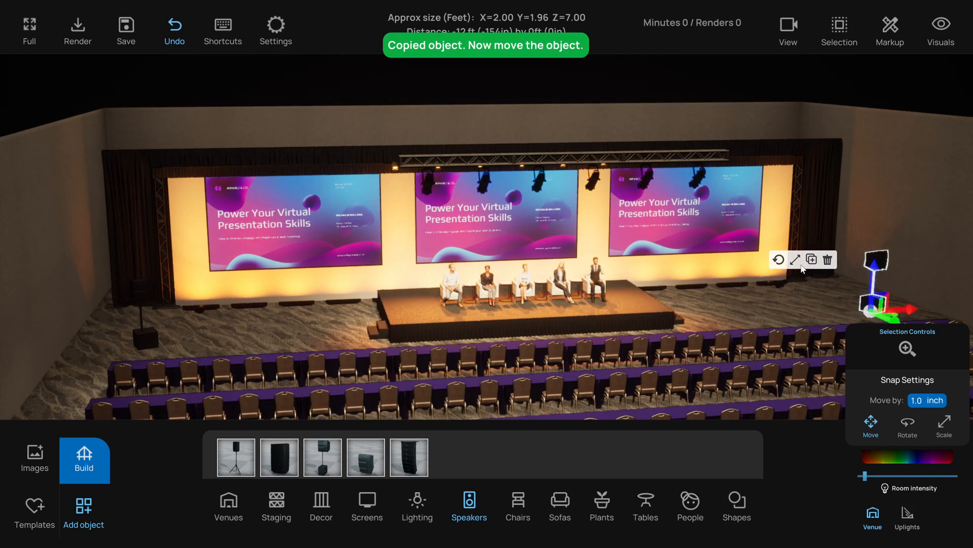
left_click(779, 260)
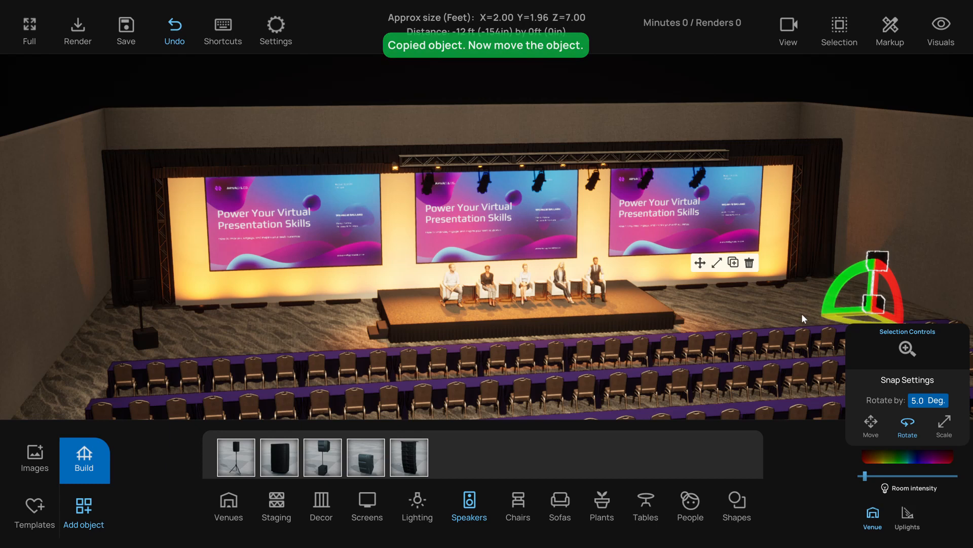
left_click(730, 315)
right_click_drag(730, 315, 708, 311)
Try to place a moving head light on the stage's left corner and raise it above the left screen
left_click(421, 500)
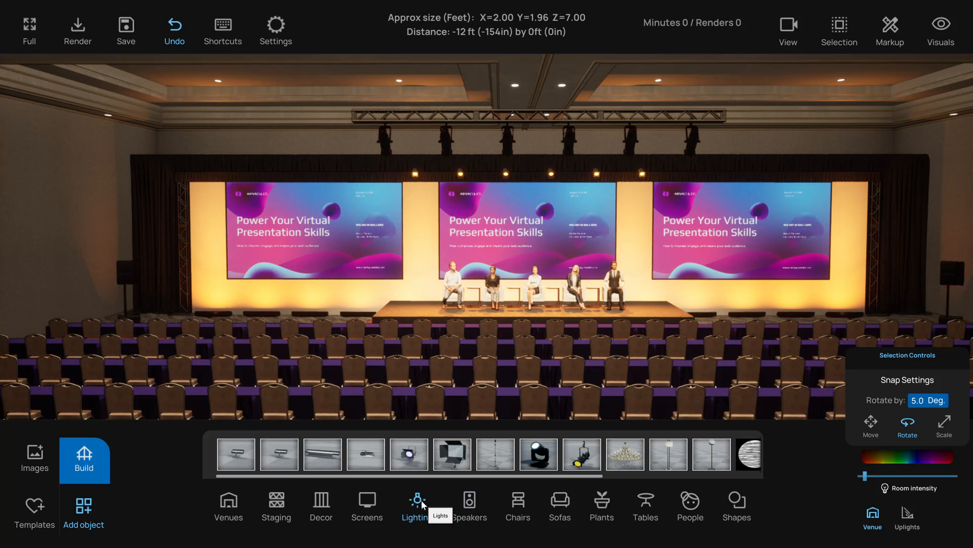
left_click(541, 455)
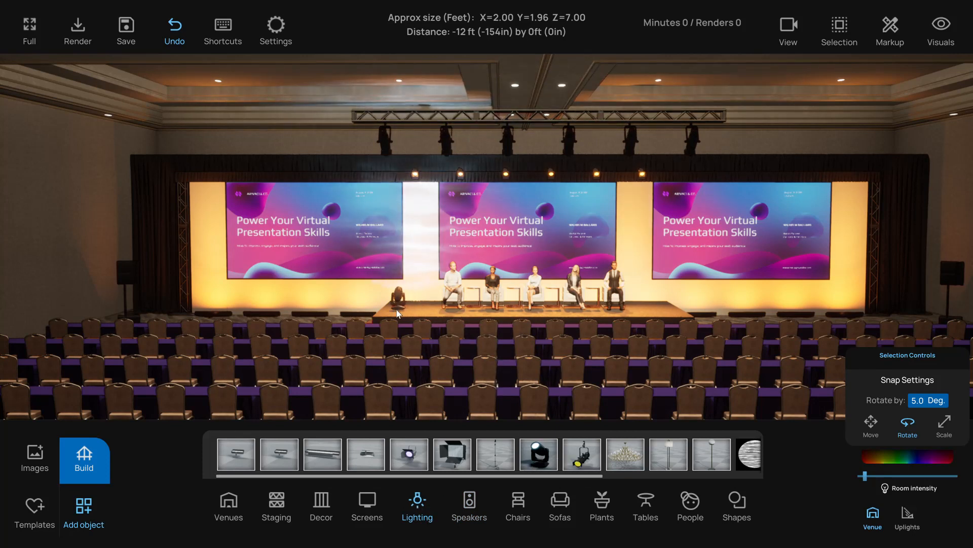
left_click(397, 311)
scroll(380, 336, "up", 3)
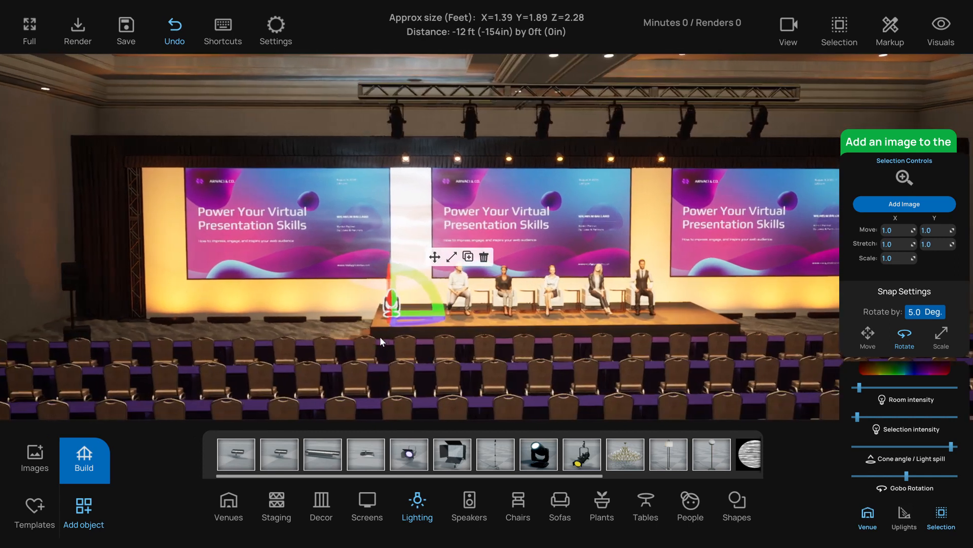
left_click(441, 257)
left_click_drag(410, 307, 357, 158)
left_click(434, 100)
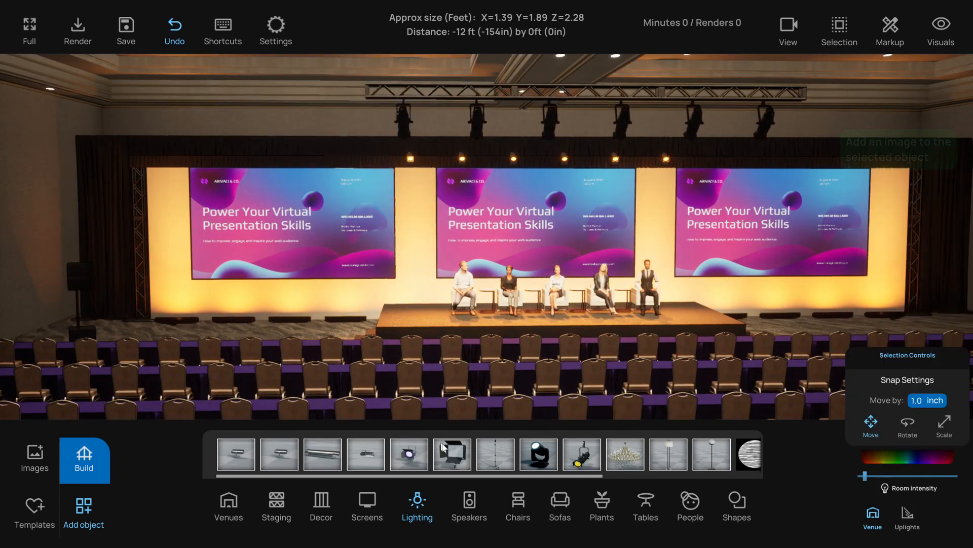
Place a moving head light directly above the left screen, select it and focus the view on it
left_click(531, 456)
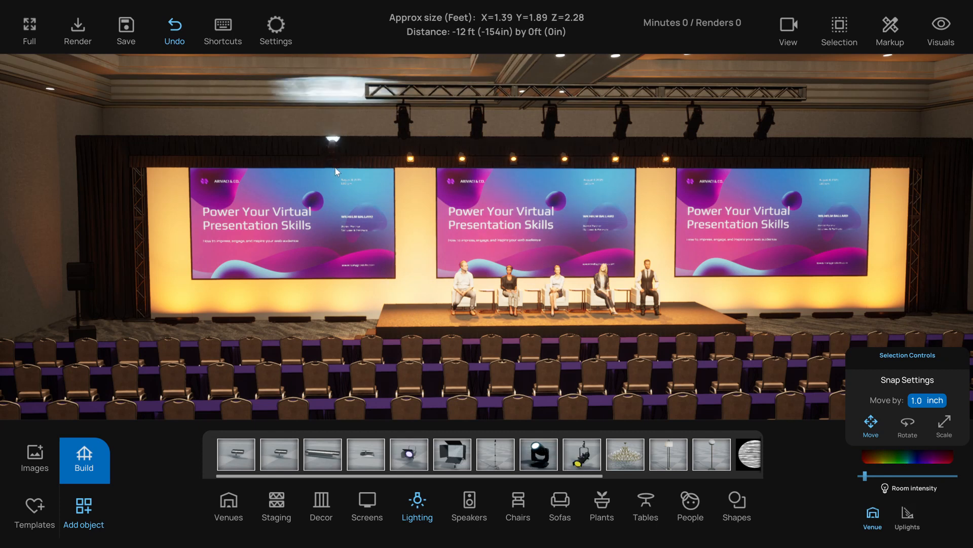
left_click(366, 170)
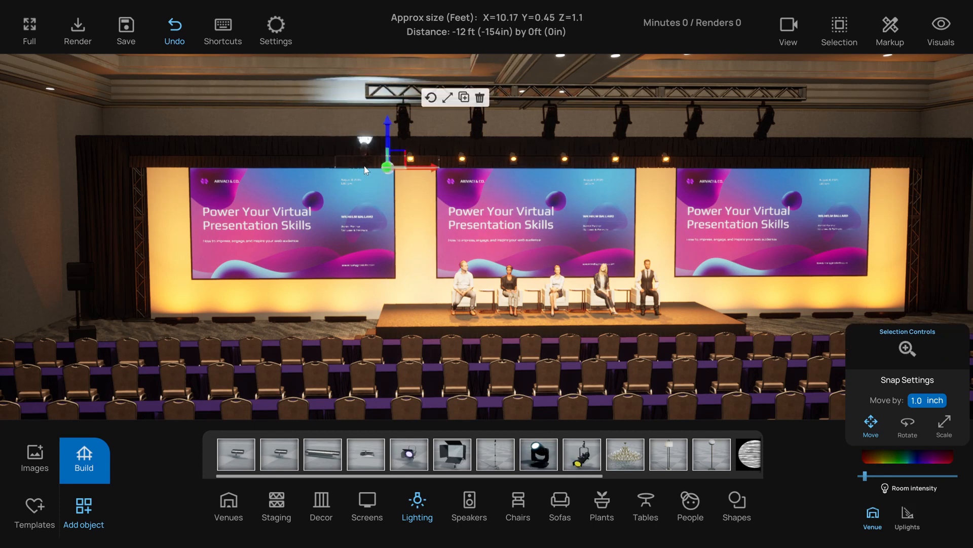
left_click(361, 146)
left_click(364, 158)
key("f")
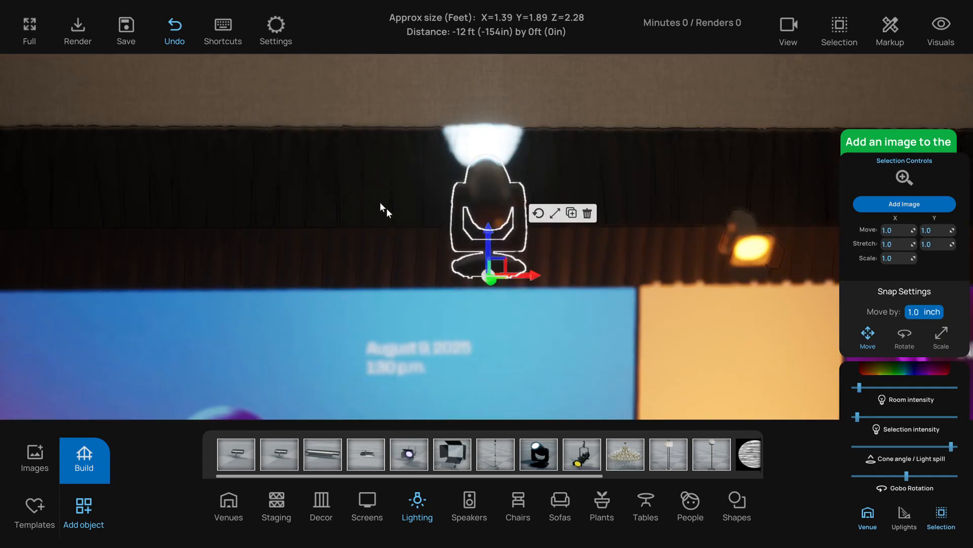
Adjust the moving head's position from an angled close-up so it sits on the header above the left screen
scroll(424, 242, "down", 3)
scroll(425, 244, "down", 2)
right_click_drag(425, 243, 489, 246)
left_click(574, 214)
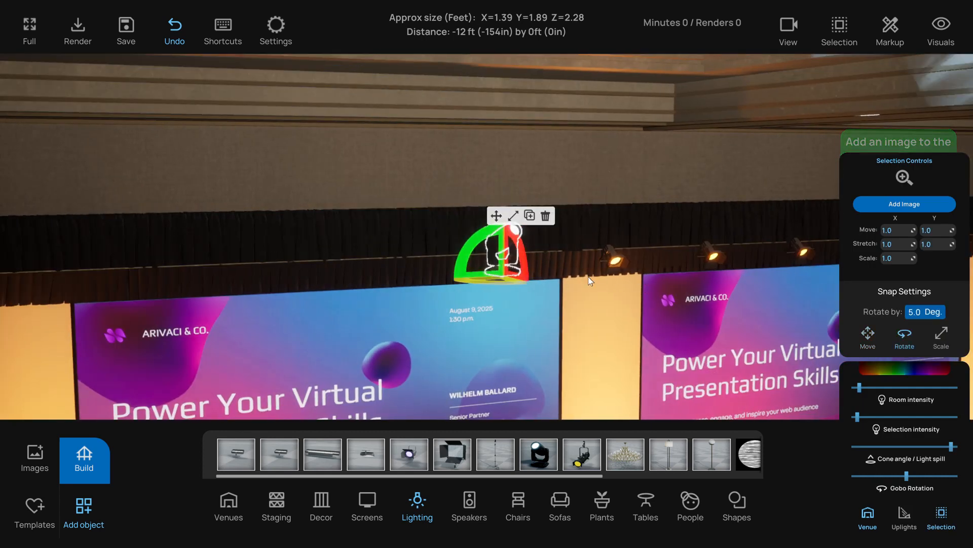
left_click(496, 218)
right_click_drag(553, 266, 498, 267)
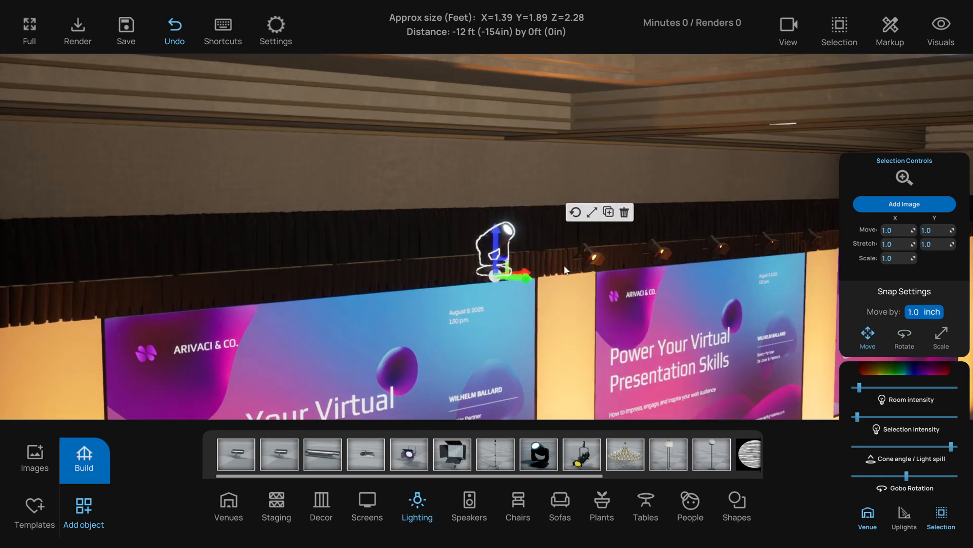
left_click_drag(502, 255, 475, 236)
right_click_drag(548, 281, 493, 286)
scroll(492, 285, "down", 2)
scroll(493, 286, "down", 5)
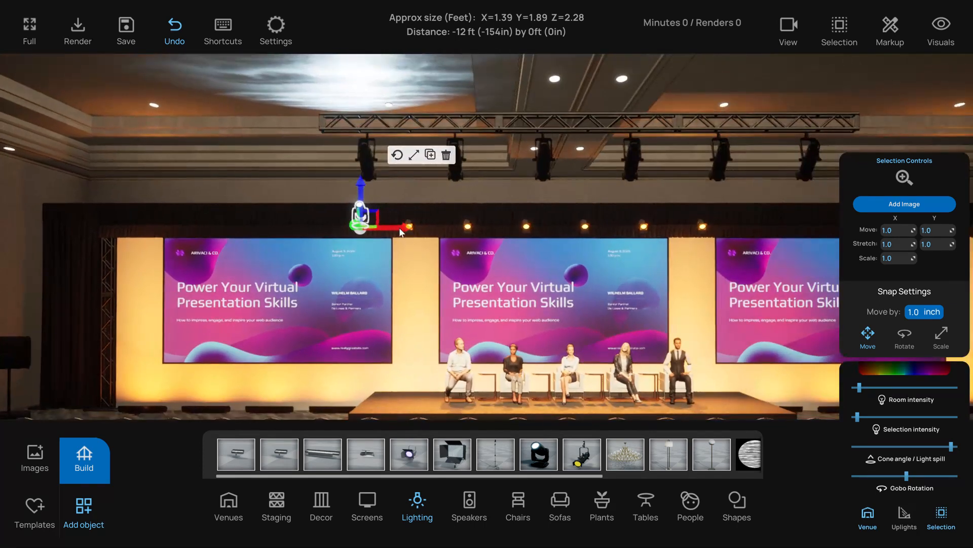
Copy the moving head to the outer end of the left screen, and copy the pair above the right screen
left_click_drag(400, 227, 245, 227, "alt")
scroll(315, 249, "down", 2)
scroll(318, 254, "down", 3)
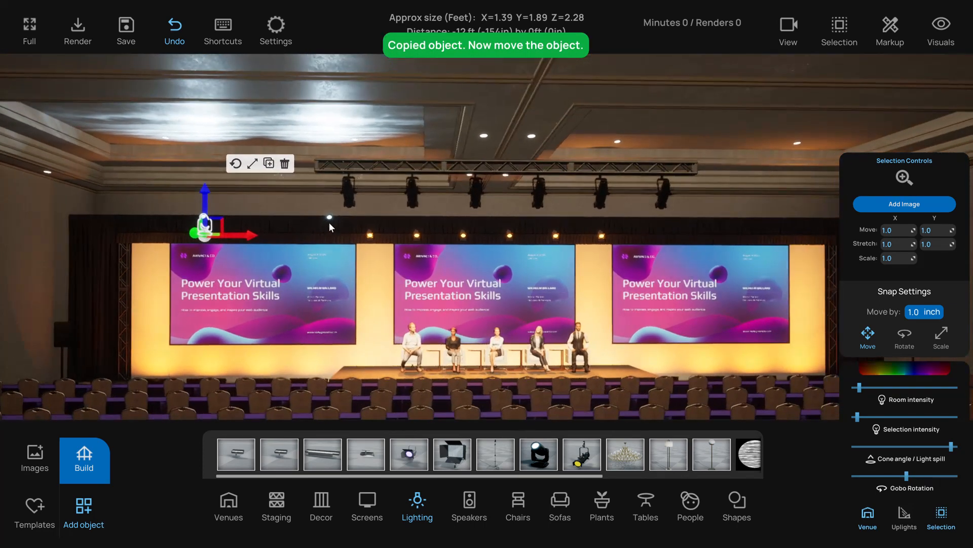
left_click_drag(351, 242, 206, 223, "alt")
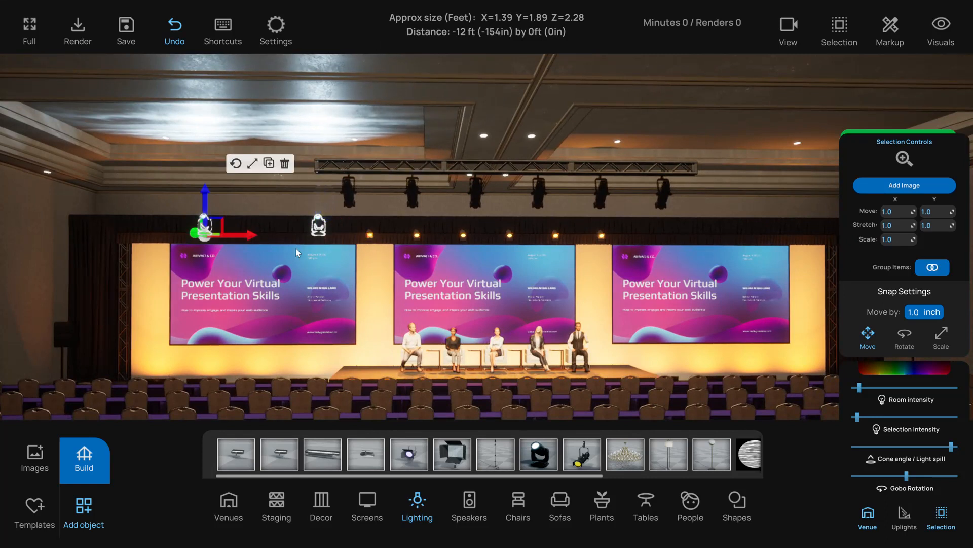
scroll(246, 233, "down", 1)
left_click_drag(353, 249, 617, 254, "alt")
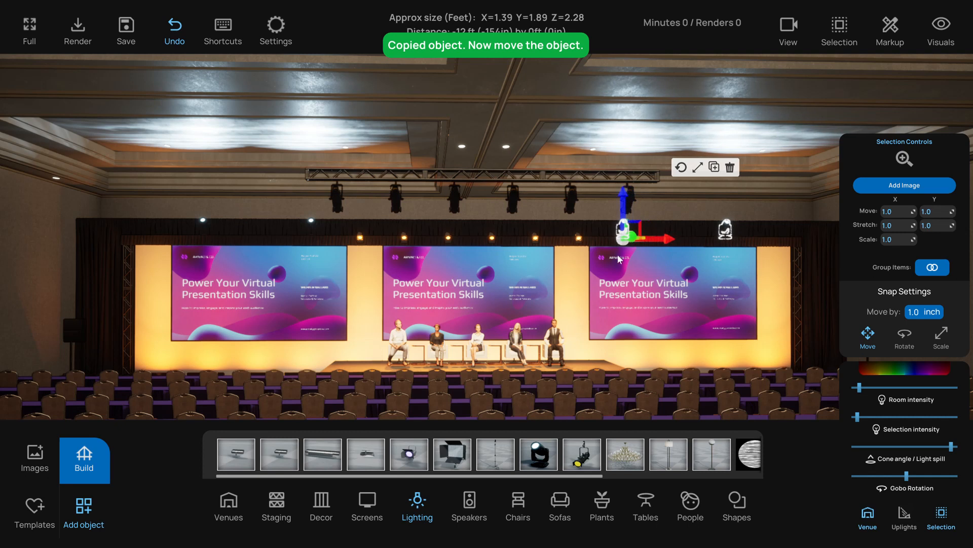
Select all four moving heads above the outer screens and group them
left_click(314, 220)
left_click(205, 222)
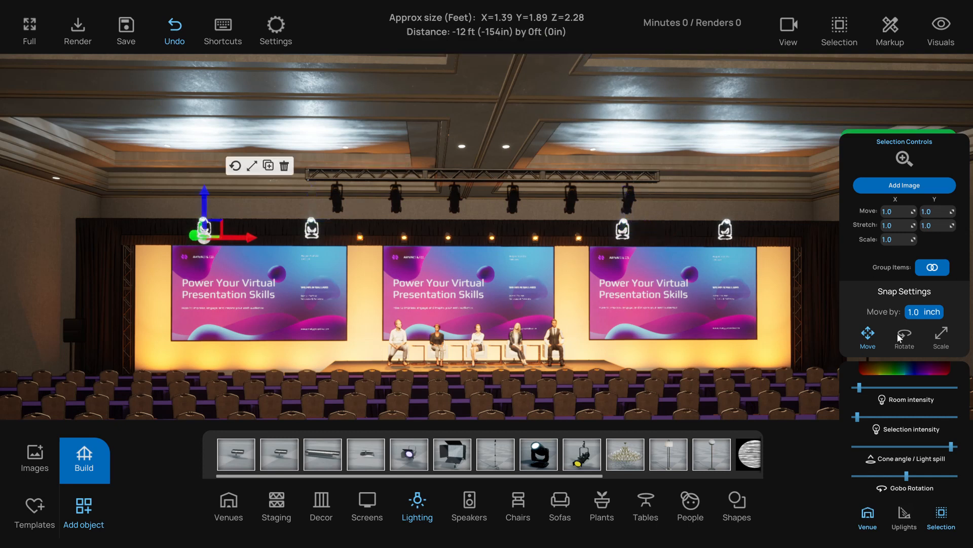
left_click(932, 270)
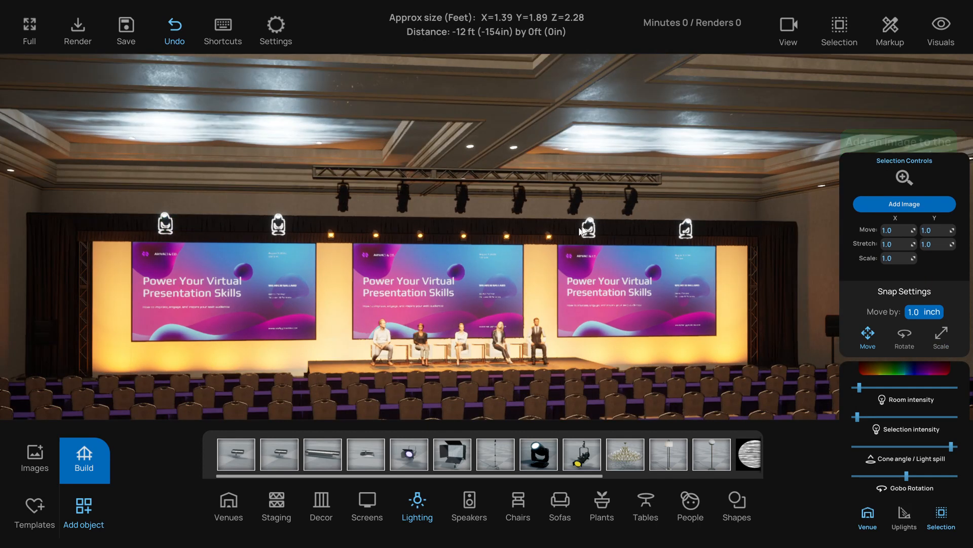
Rotate the grouped moving heads so their beams tilt forward over the audience
left_click(591, 226)
left_click(653, 167)
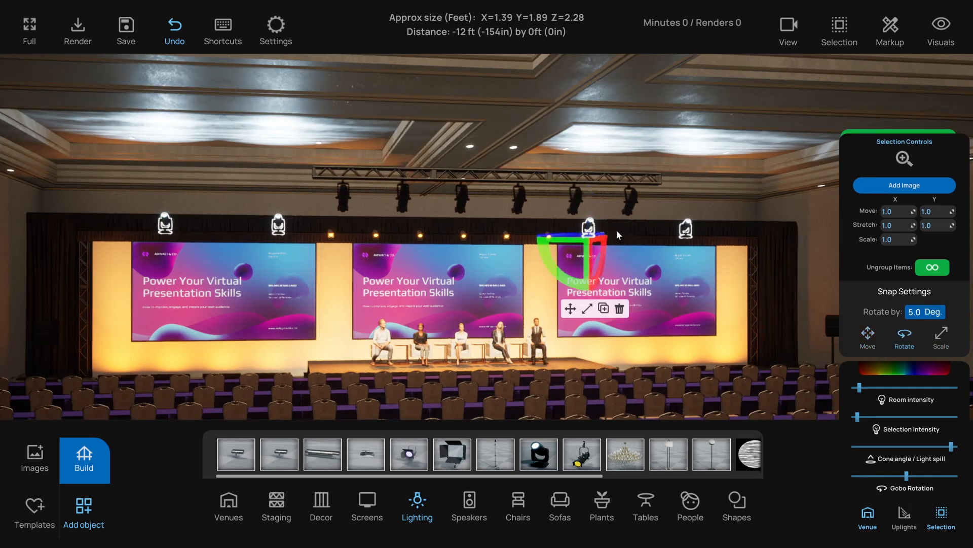
left_click_drag(605, 262, 598, 297)
right_click_drag(488, 322, 426, 318)
scroll(474, 321, "down", 1)
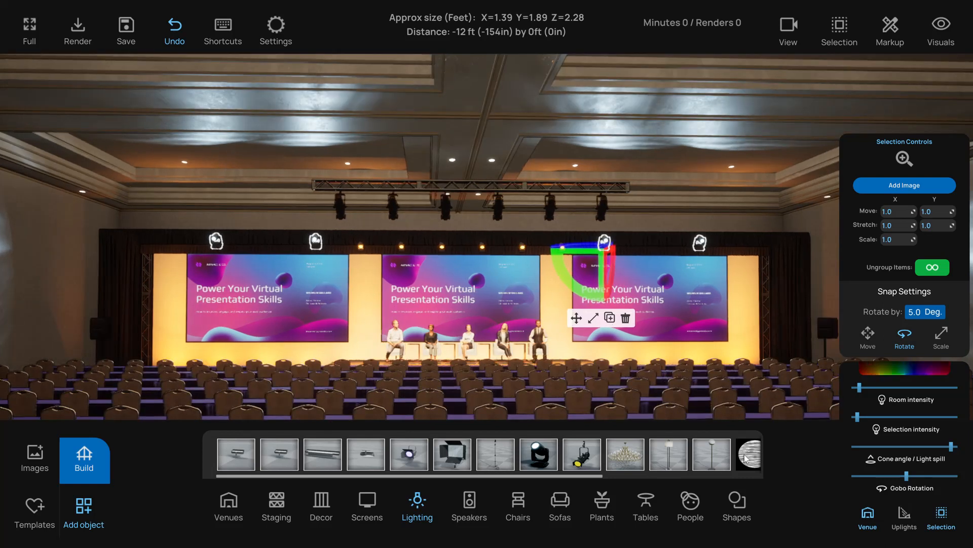
Give the grouped moving heads a gobo pattern and a bright blue light color (hex sRGB 1E00FFFF), and deselect them
scroll(744, 457, "down", 3)
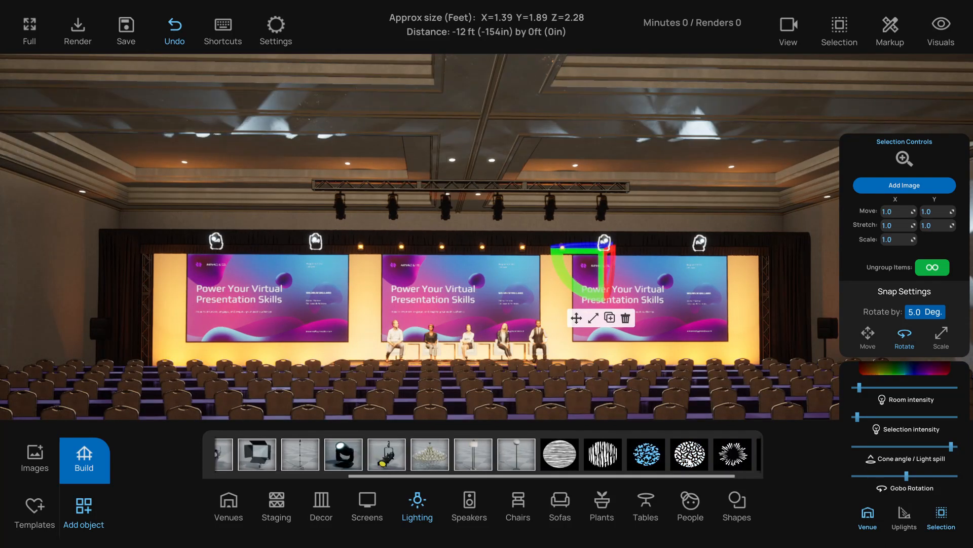
left_click(890, 372)
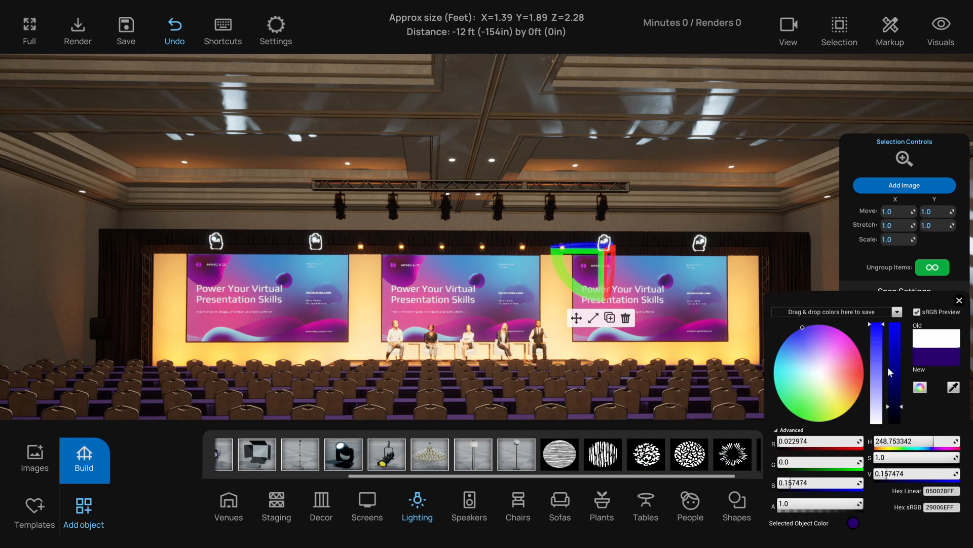
left_click(858, 388)
left_click(797, 335)
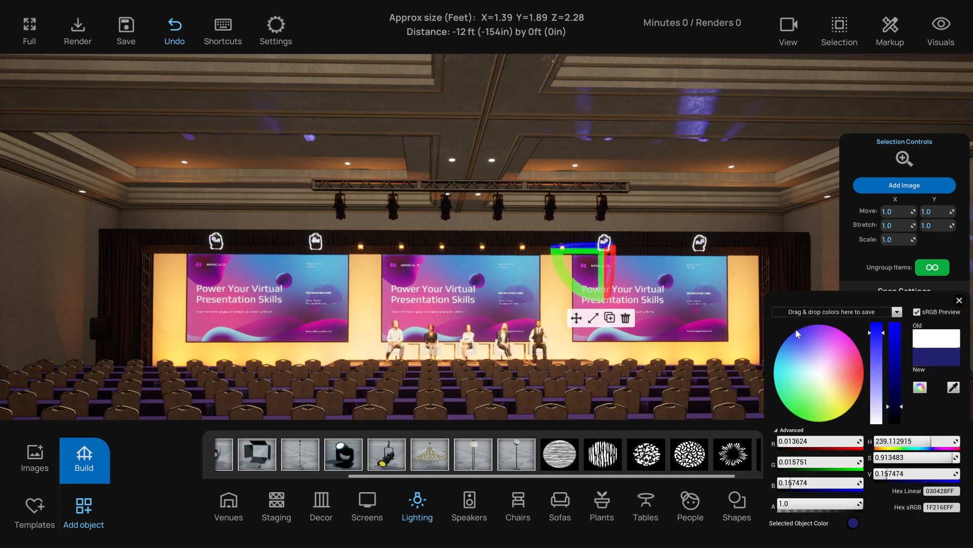
left_click_drag(894, 334, 894, 309)
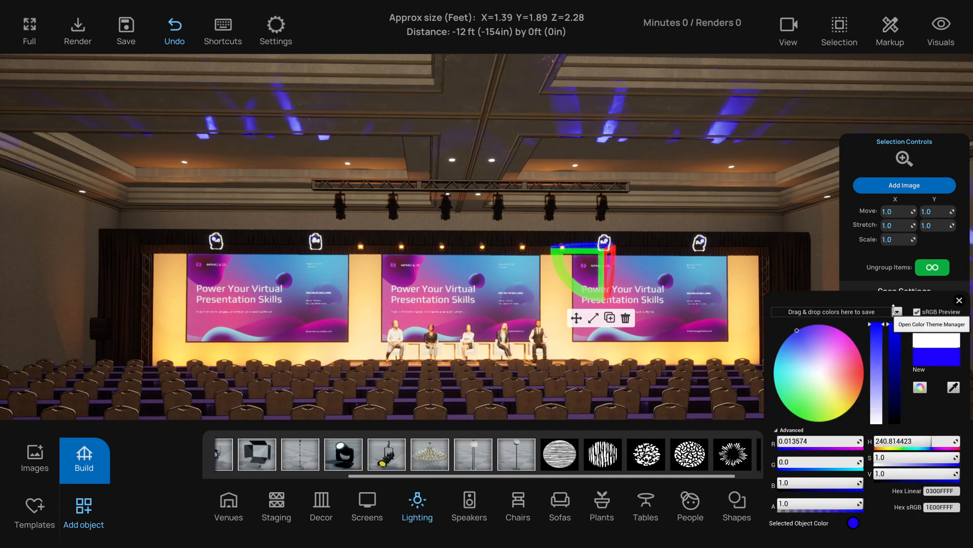
left_click(960, 301)
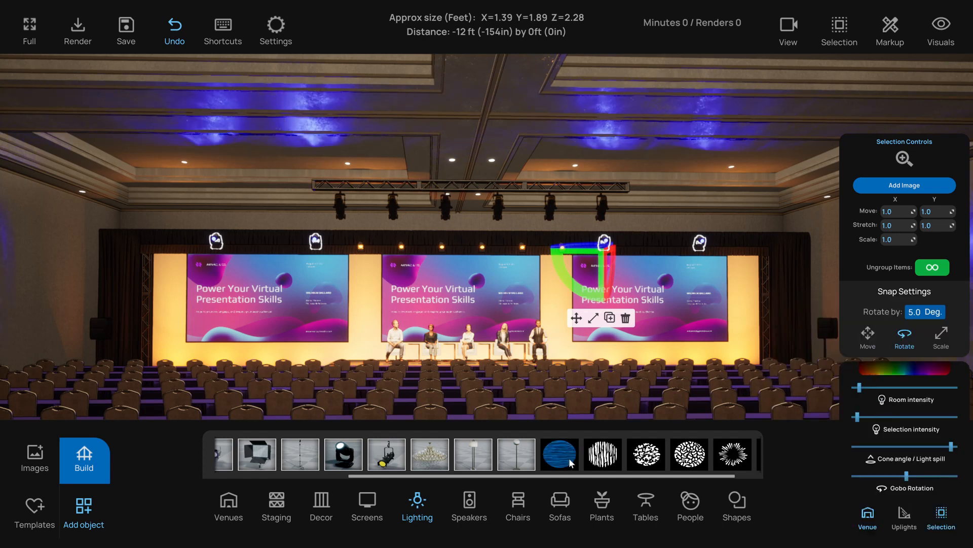
middle_click_drag(551, 362, 582, 365)
left_click(752, 268)
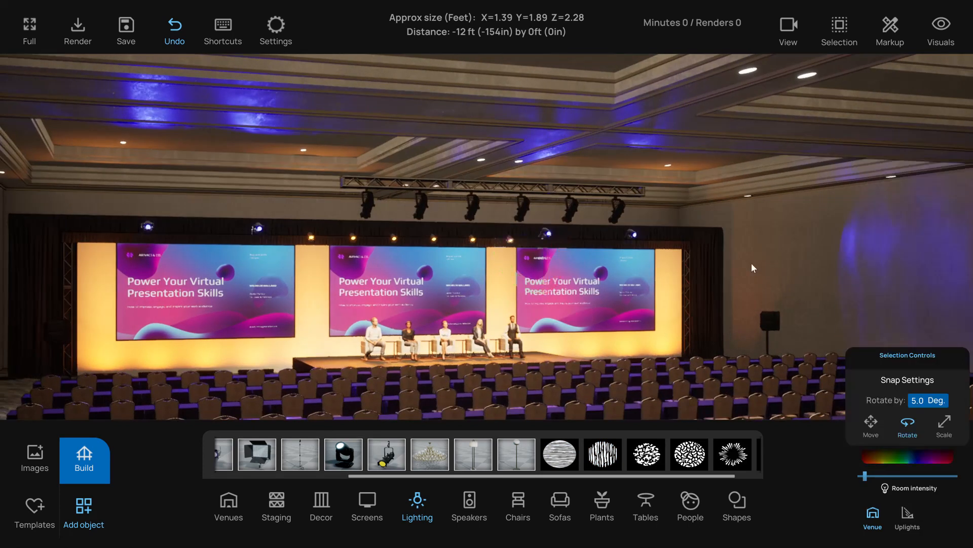
Examine the three-screen stage, audience seating and moving head lighting from several angles across the room
middle_click_drag(659, 350, 632, 347)
right_click_drag(632, 347, 519, 333)
key("q")
key("e")
key("w")
key("a")
key("w")
key("s")
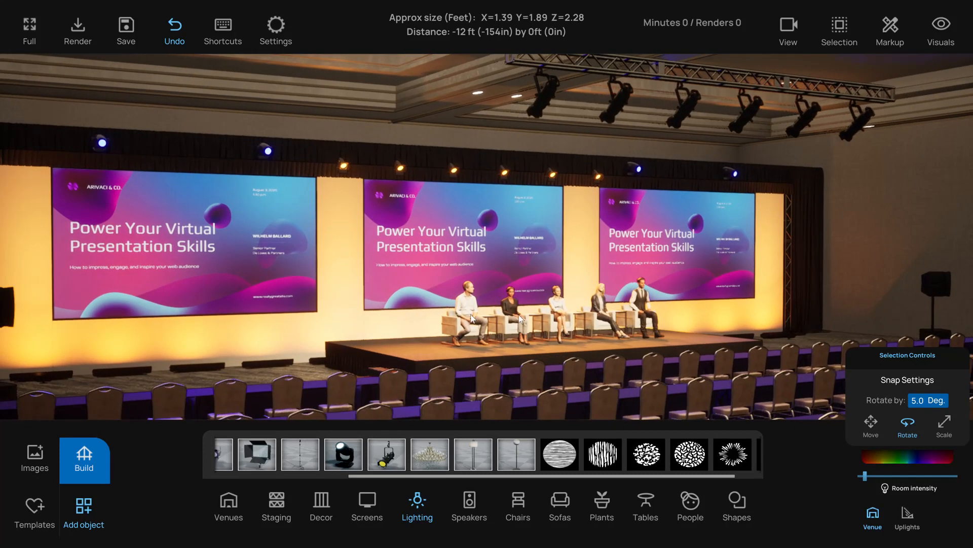
key("d")
right_click_drag(547, 251, 518, 273)
key("a")
left_click(85, 459)
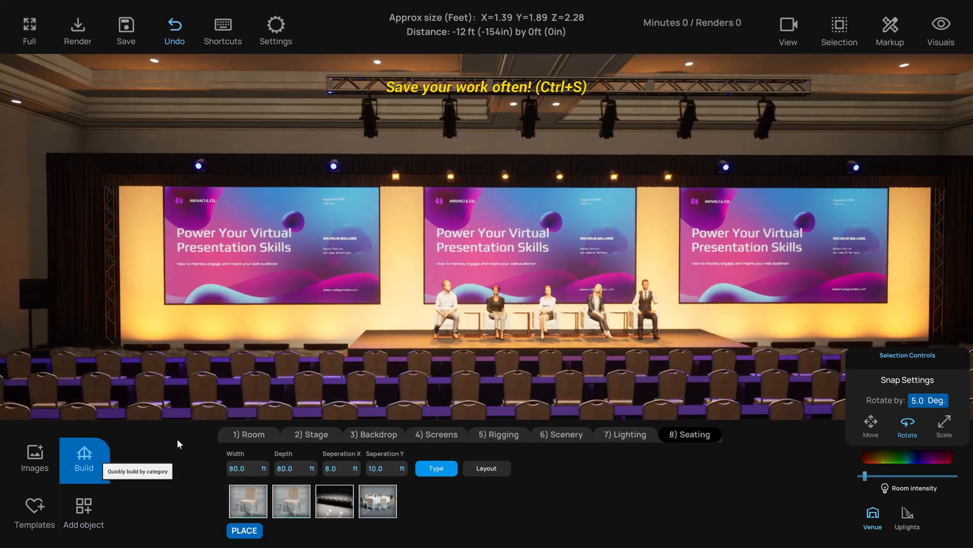
right_click_drag(431, 353, 667, 152)
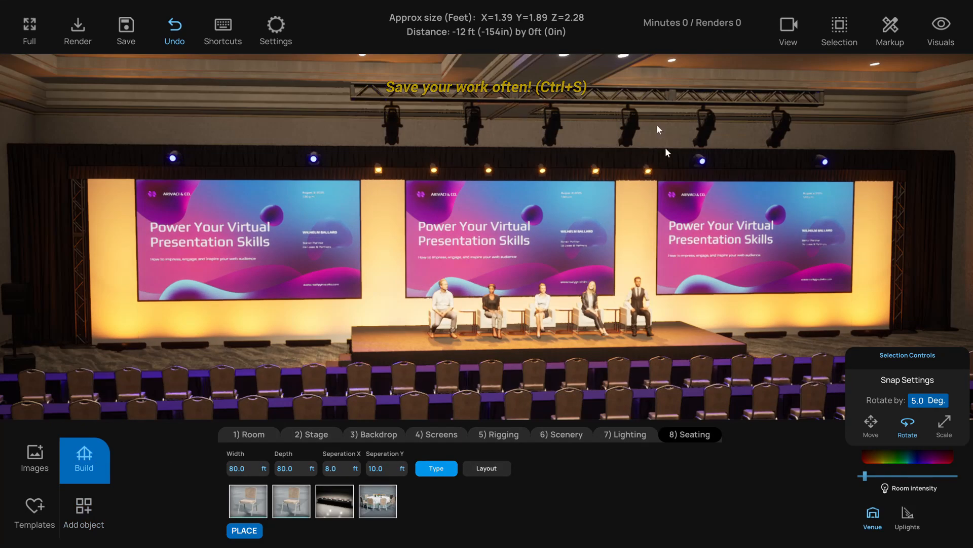
Switch to the first-person view and frame an angled close-up of the seated panel on stage
left_click(788, 40)
left_click(890, 72)
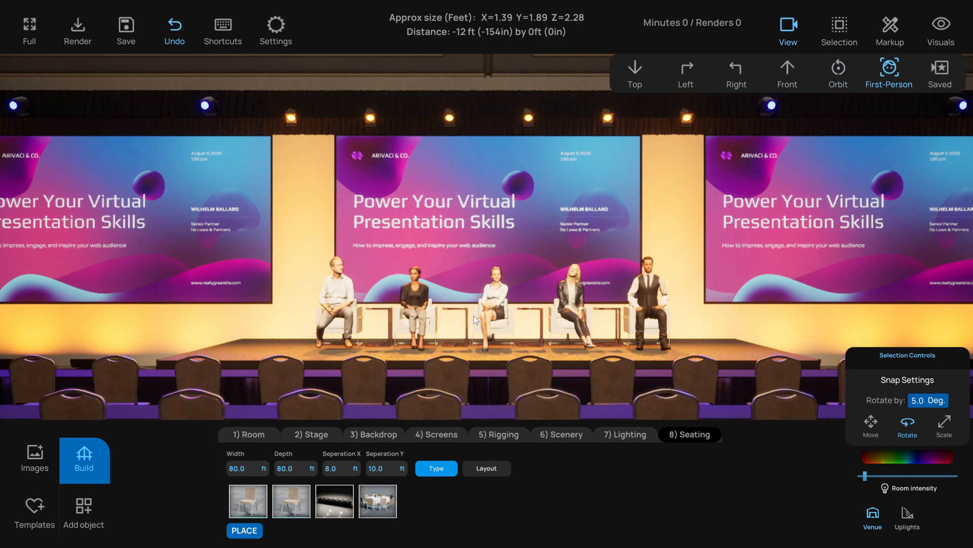
right_click_drag(475, 317, 584, 322)
key("a")
key("a")
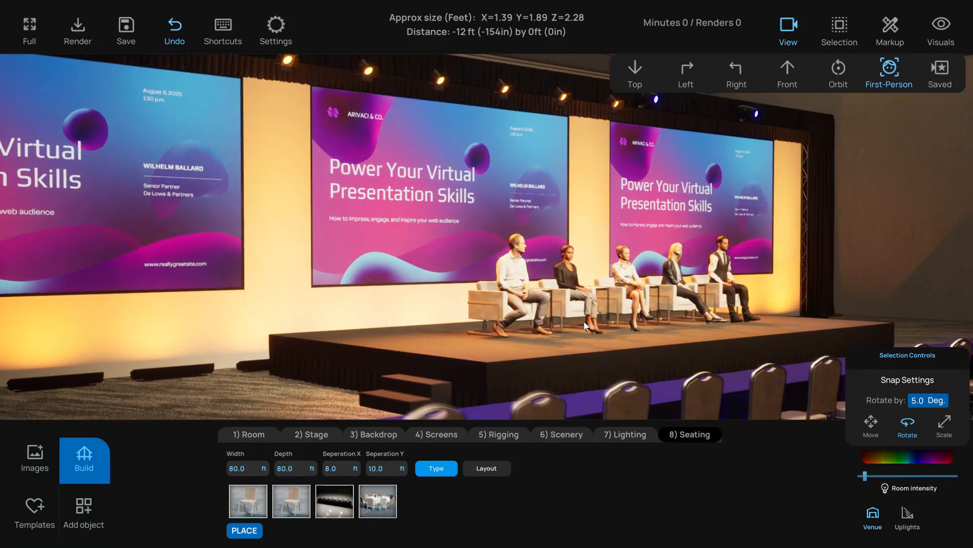
key("w")
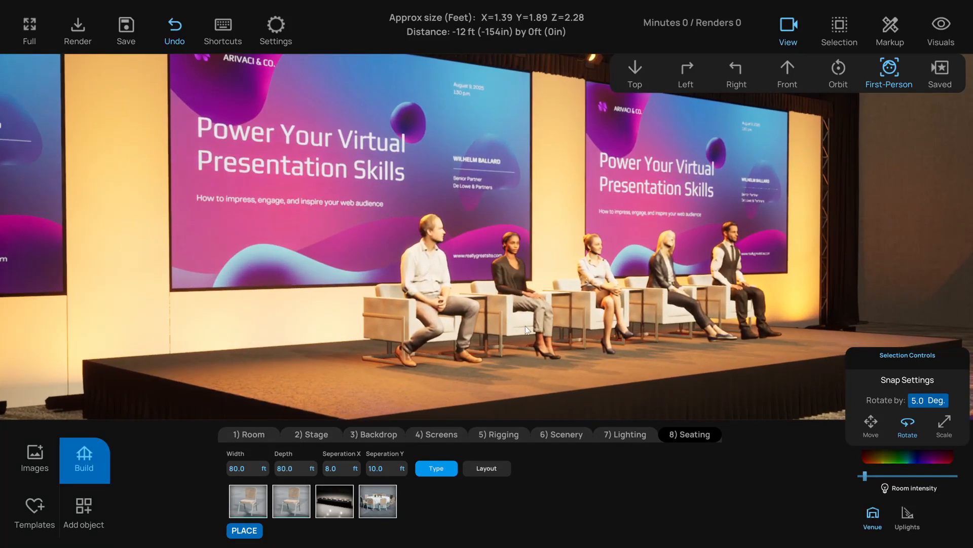
right_click_drag(525, 326, 515, 306)
key("w")
key("s")
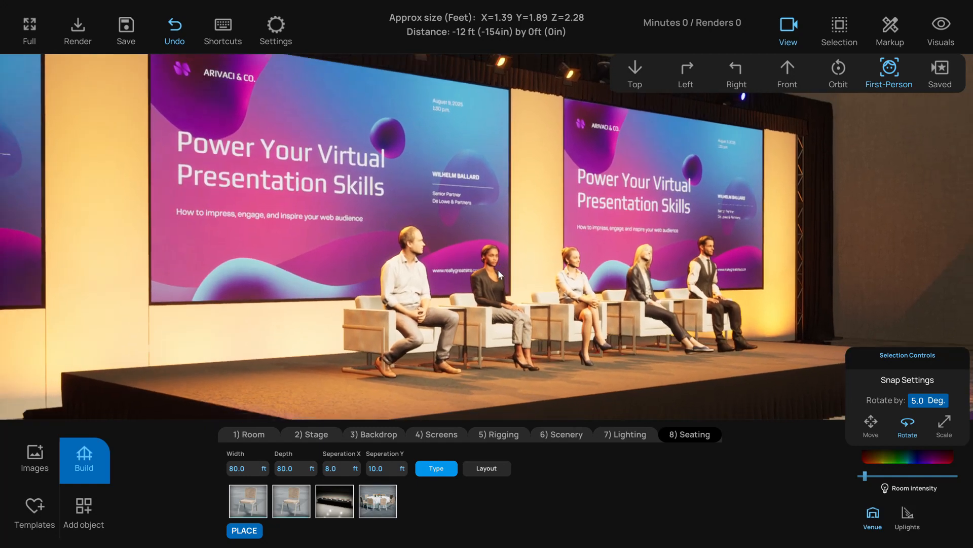
key("a")
Review the saved camera view options and the 4K rendering dialog, and close both
left_click(938, 71)
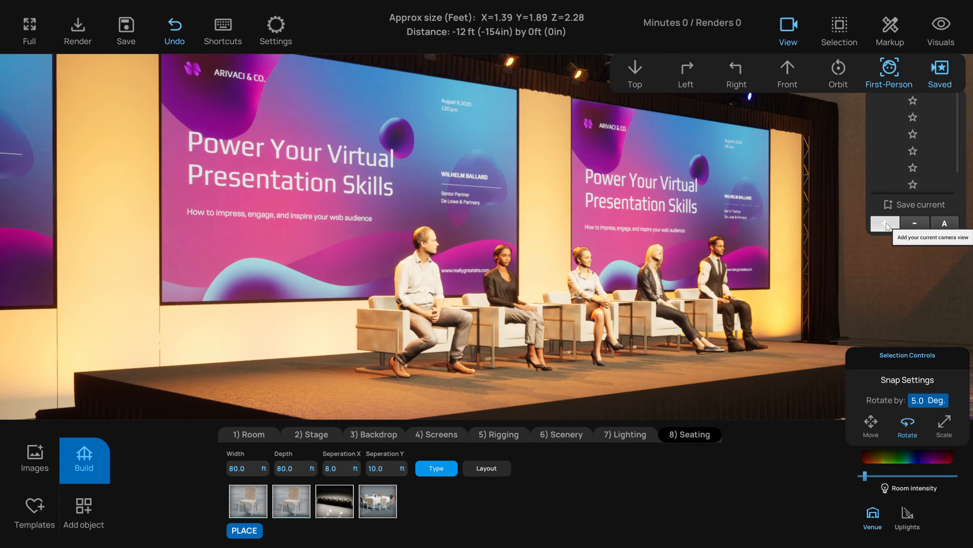
left_click(941, 72)
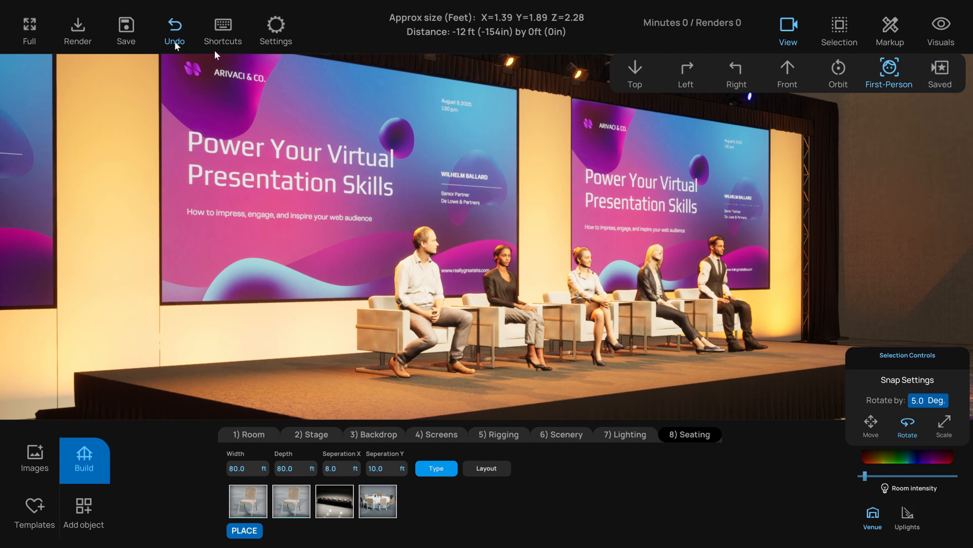
left_click(83, 24)
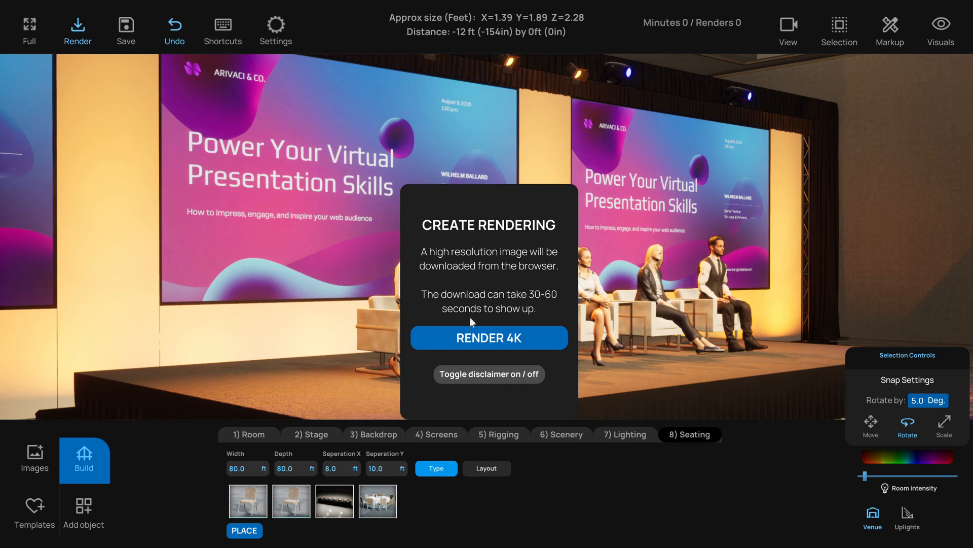
left_click(82, 32)
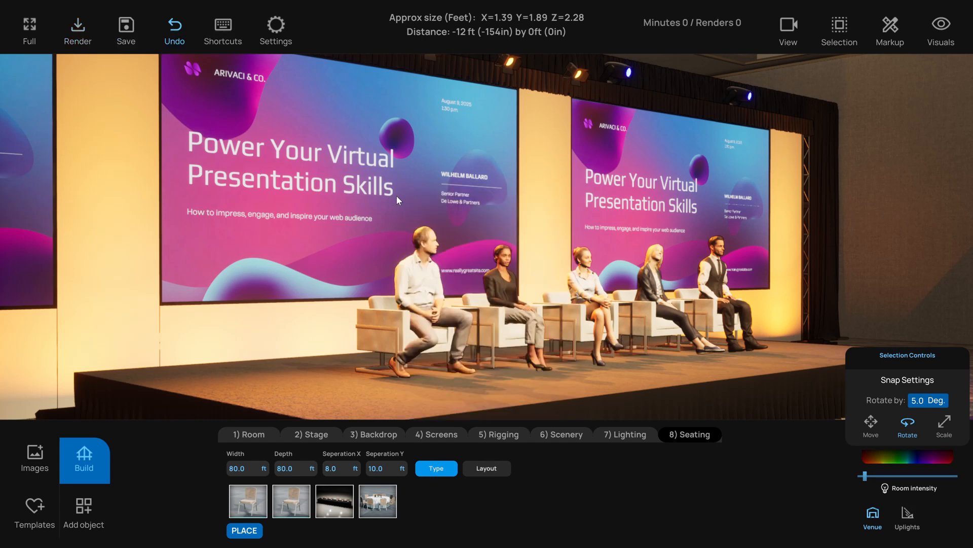
Return to the centered, straight-on view and frame all three screens with the audience seating in the foreground
key("1")
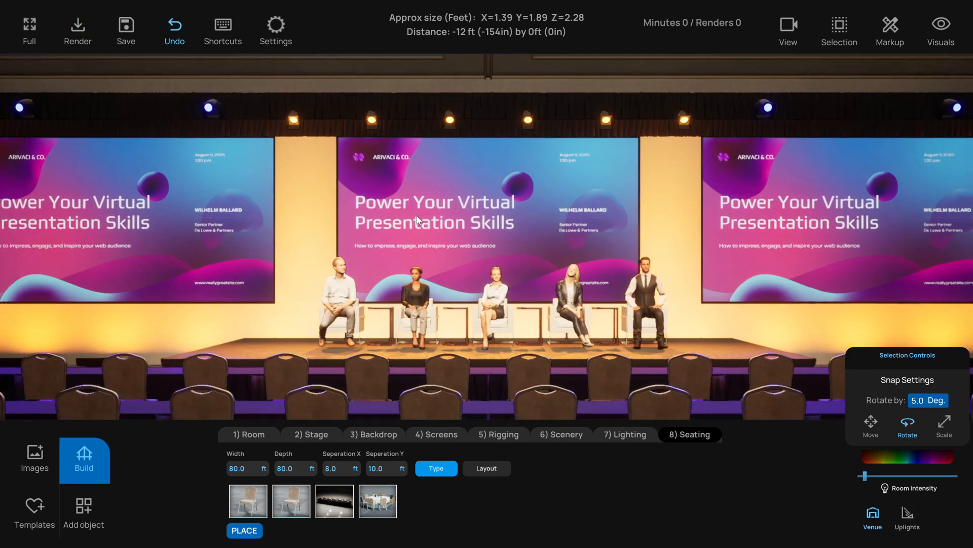
key("s")
key("s")
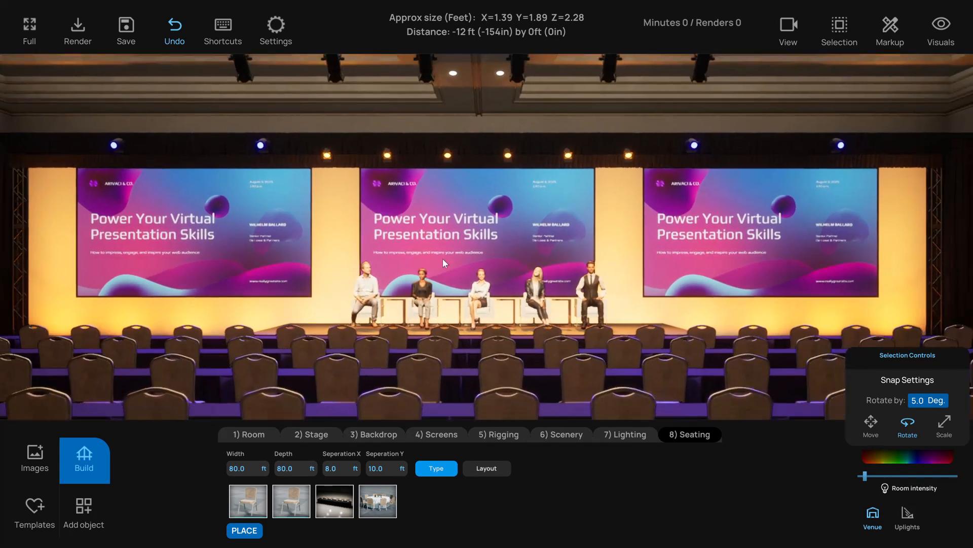
key("w")
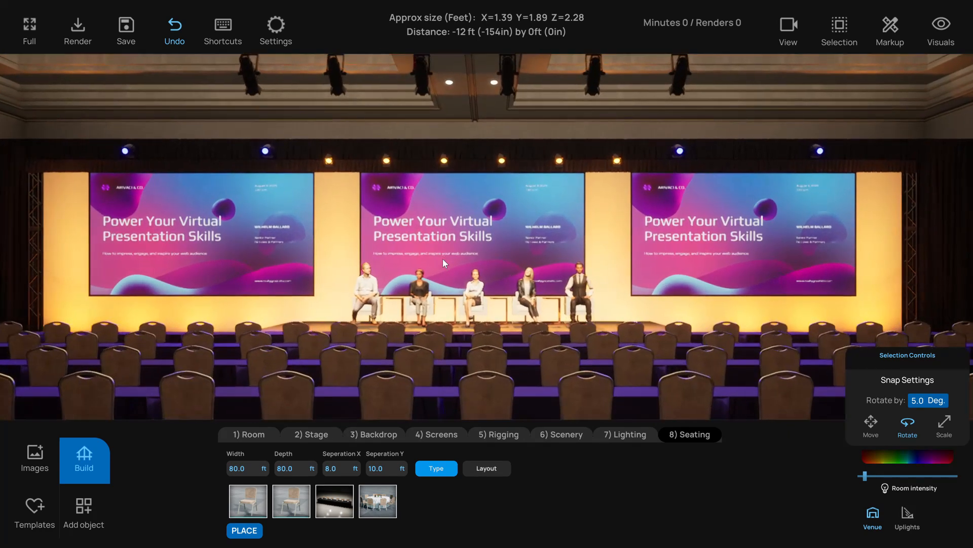
key("s")
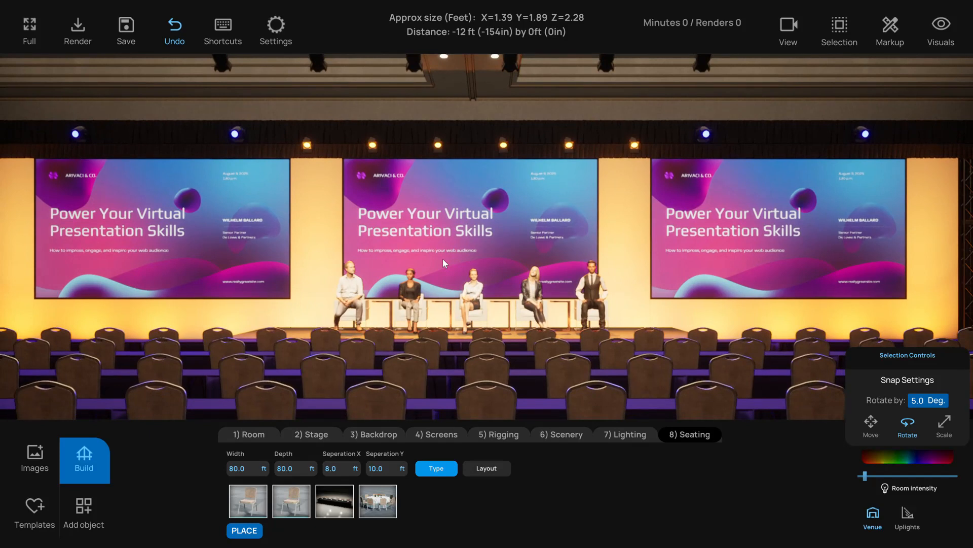